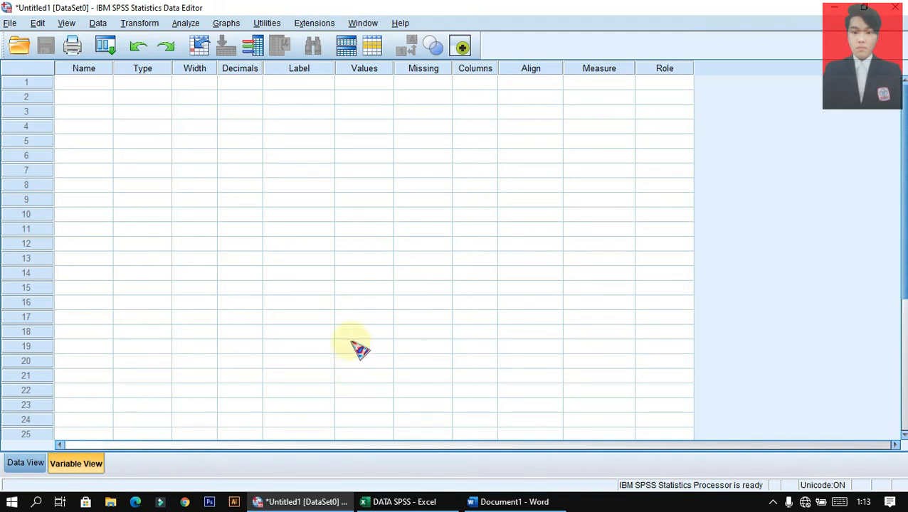
Review the PRC and SQF data in the Excel workbook and the classical assumption test outline in the Word document.
click(406, 502)
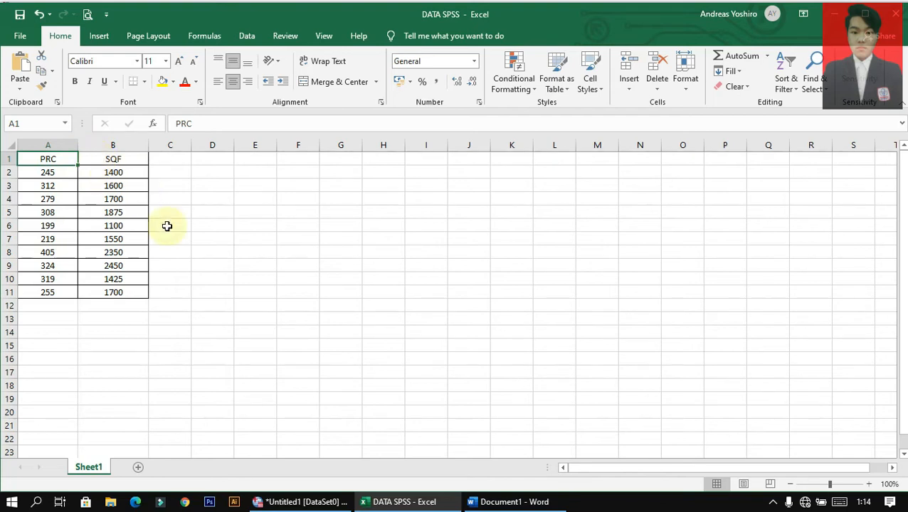
click(527, 502)
scroll(343, 299, up, 1)
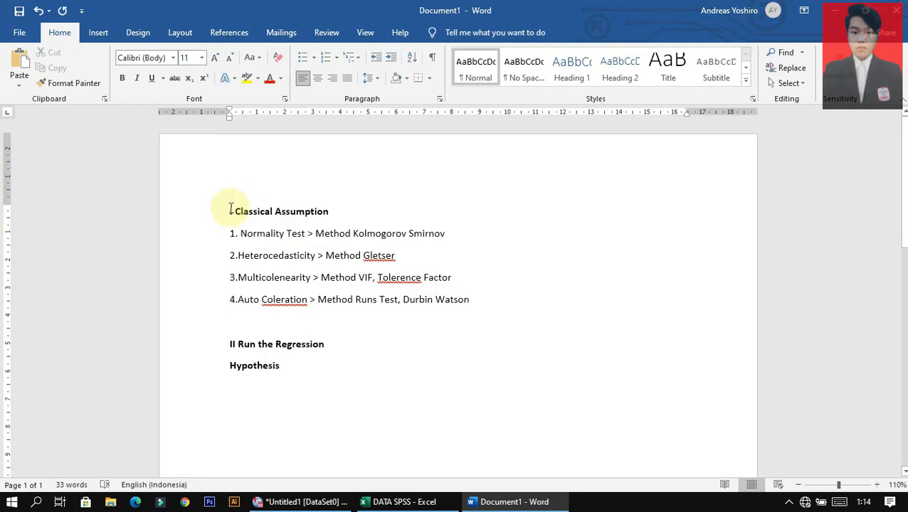
drag(334, 211, 211, 215)
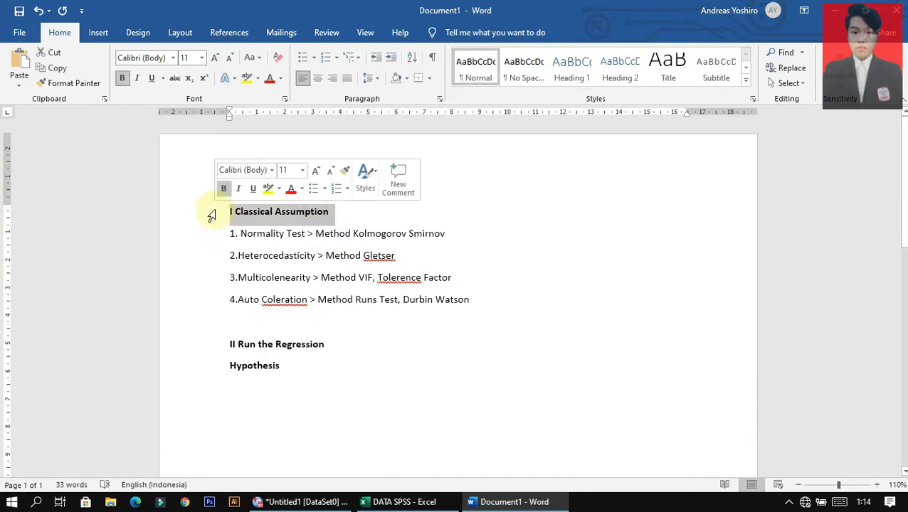
click(229, 212)
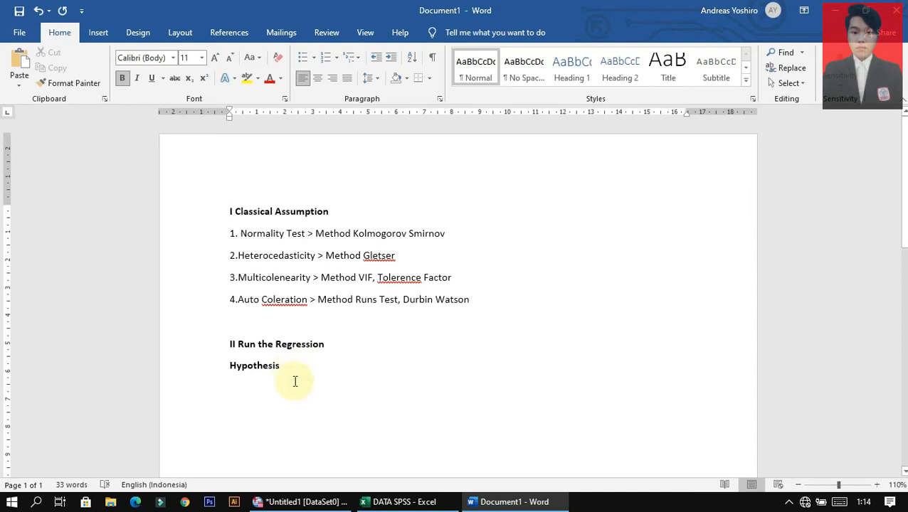
Switch to the SPSS data editor and define two variables named PRC and SQF, matching the Excel column headings.
click(306, 501)
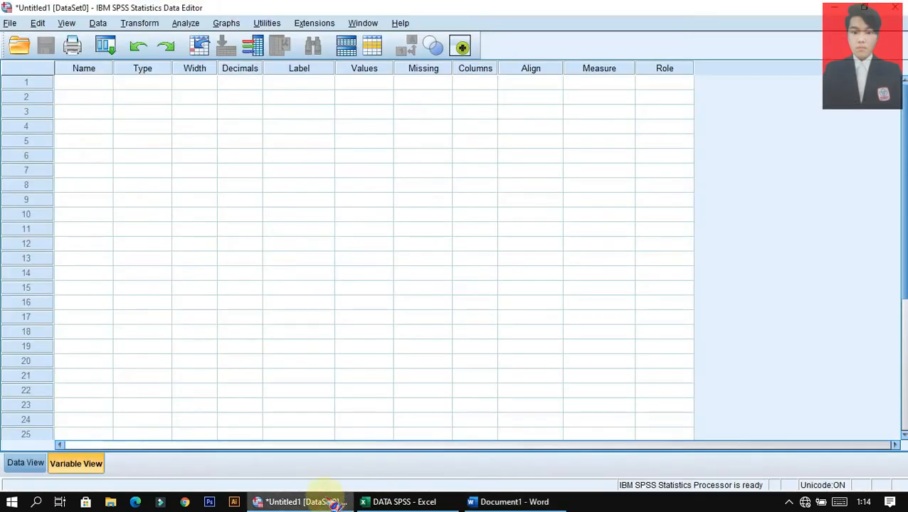
click(34, 464)
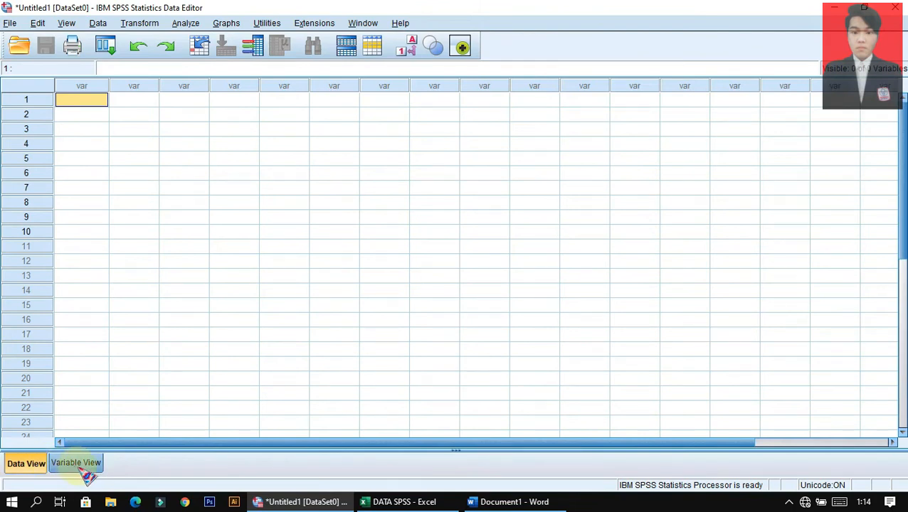
click(78, 466)
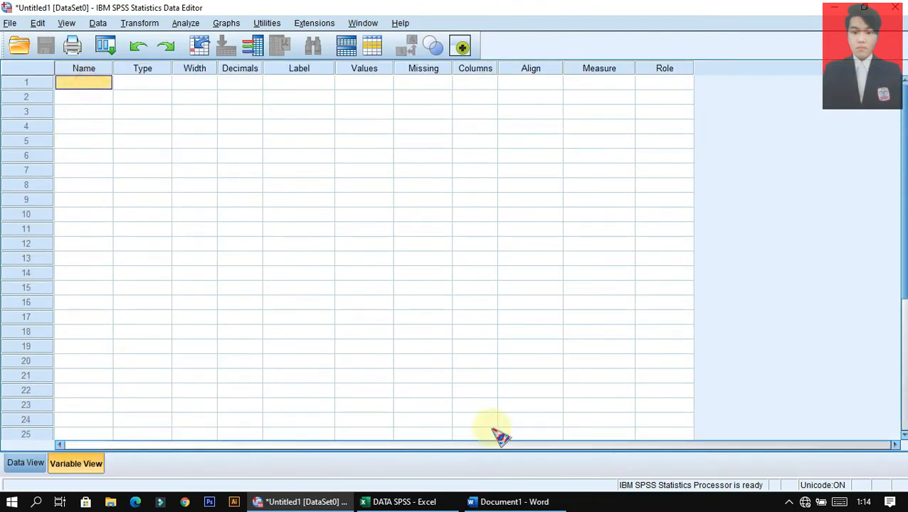
click(404, 501)
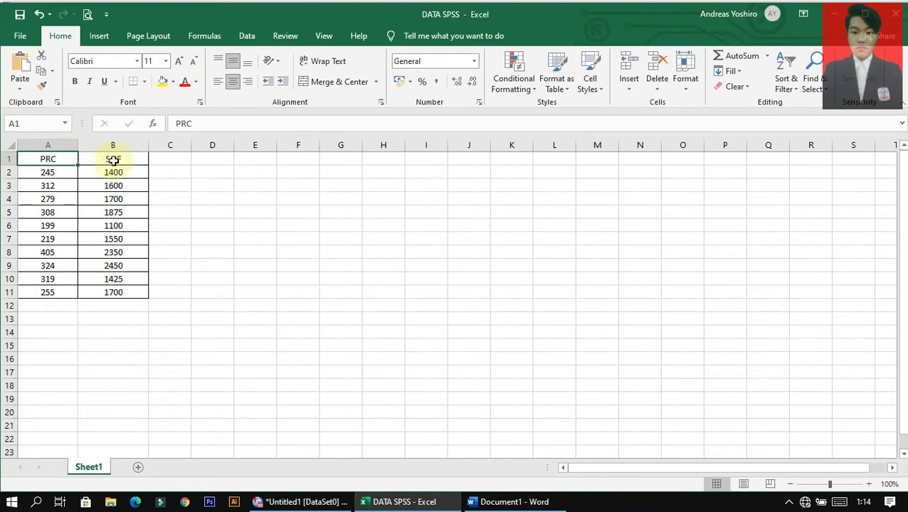
click(303, 502)
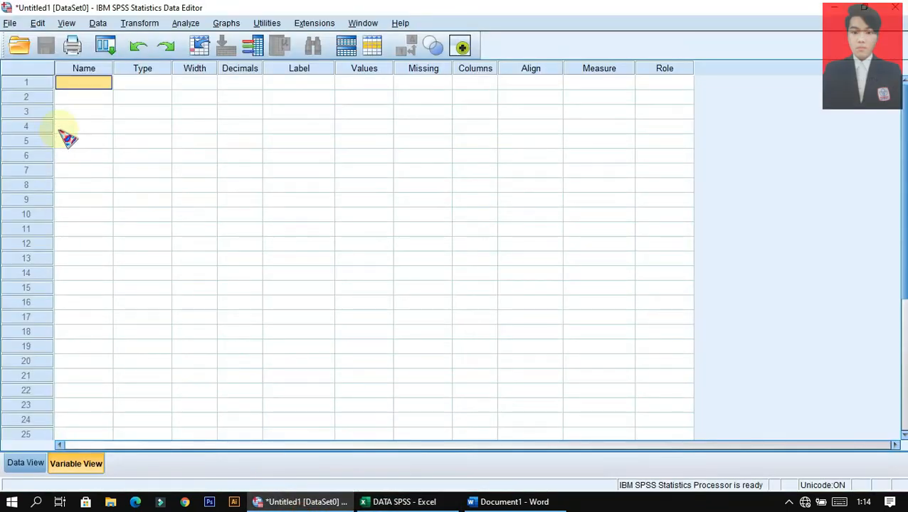
key(Return)
text(SQF)
key(Return)
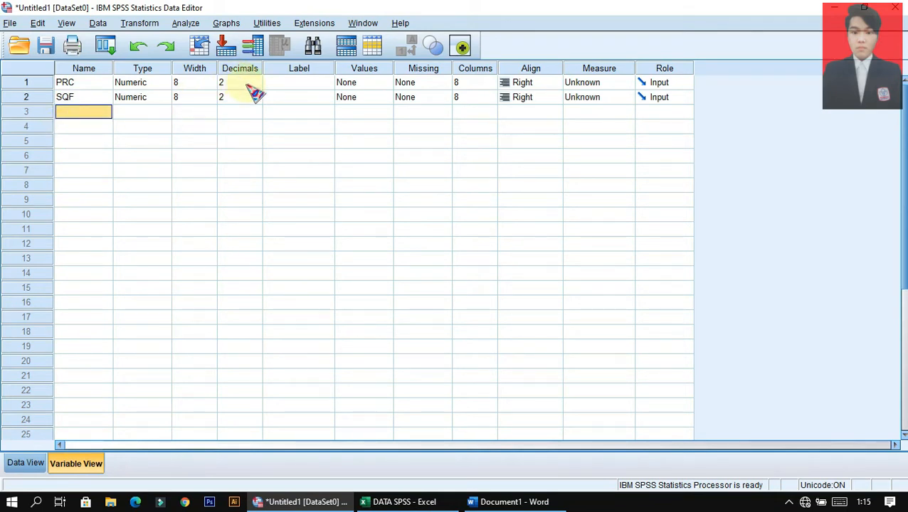
Copy the values in A2:B11 of the Excel sheet into the PRC and SQF columns of the SPSS dataset.
click(25, 463)
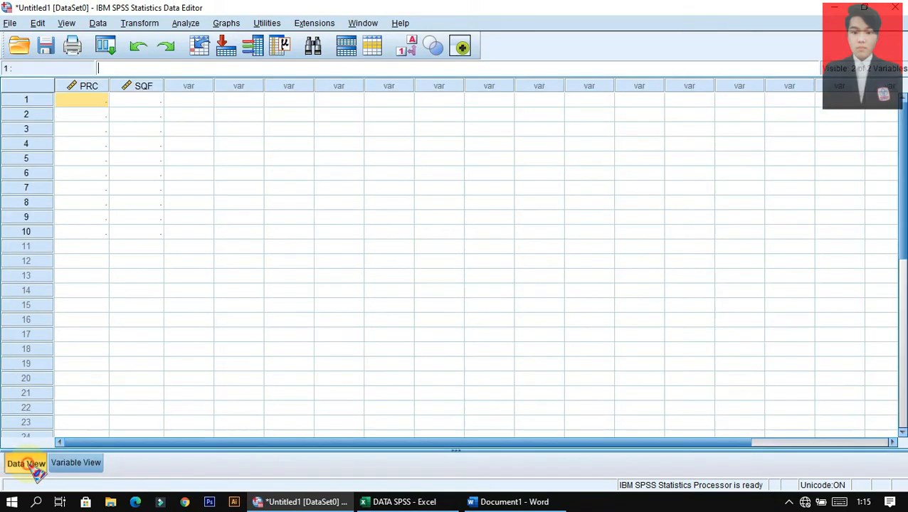
click(76, 463)
click(26, 463)
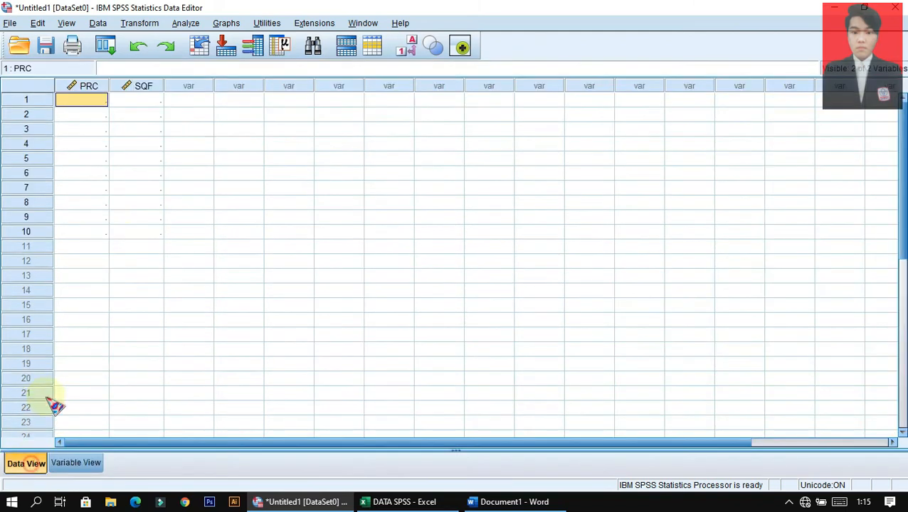
click(404, 502)
drag(54, 173, 140, 302)
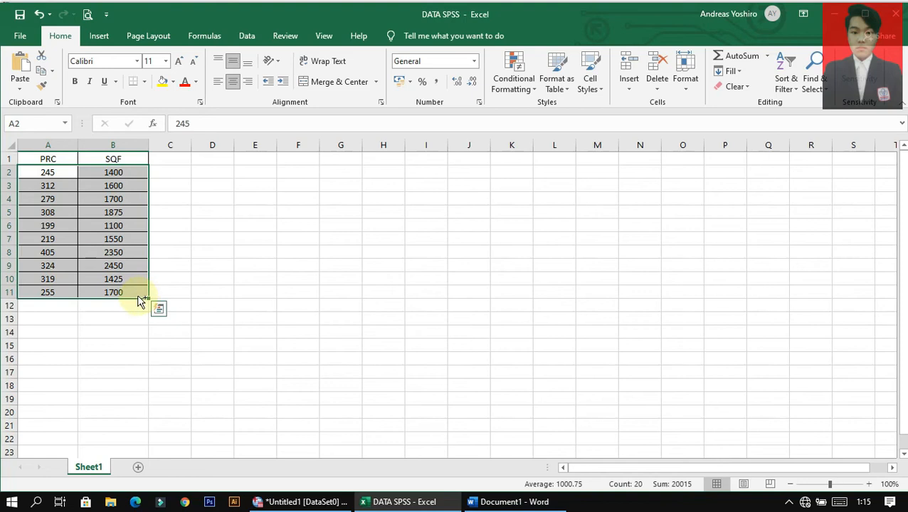
key(ctrl+c)
click(305, 501)
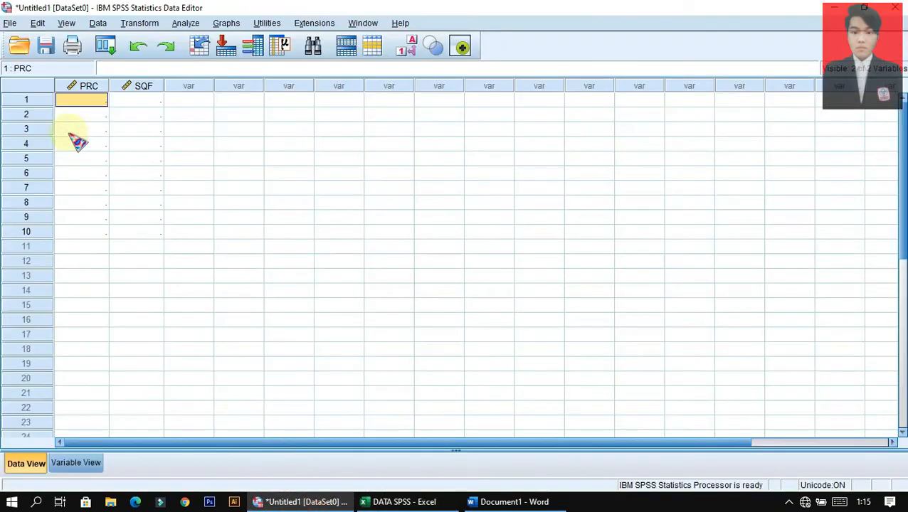
key(ctrl+v)
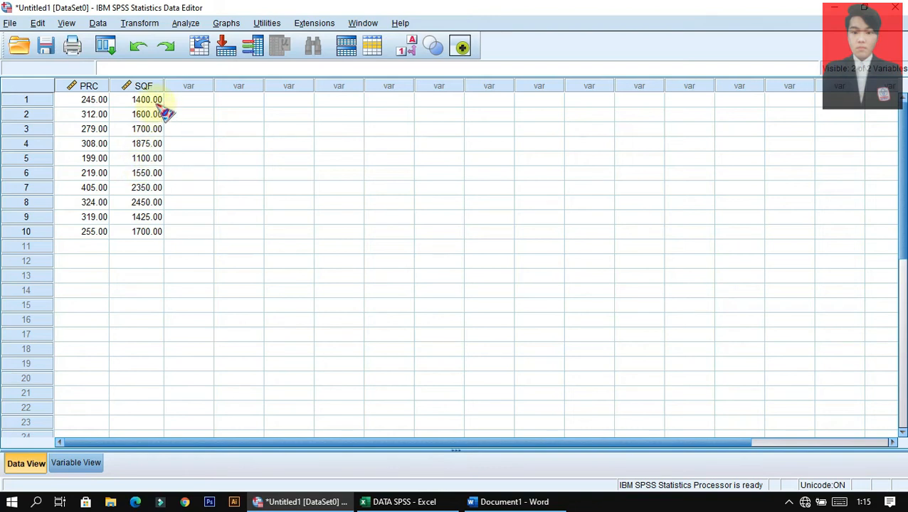
Set the decimals of both PRC and SQF to 0 and return to the data values.
click(82, 464)
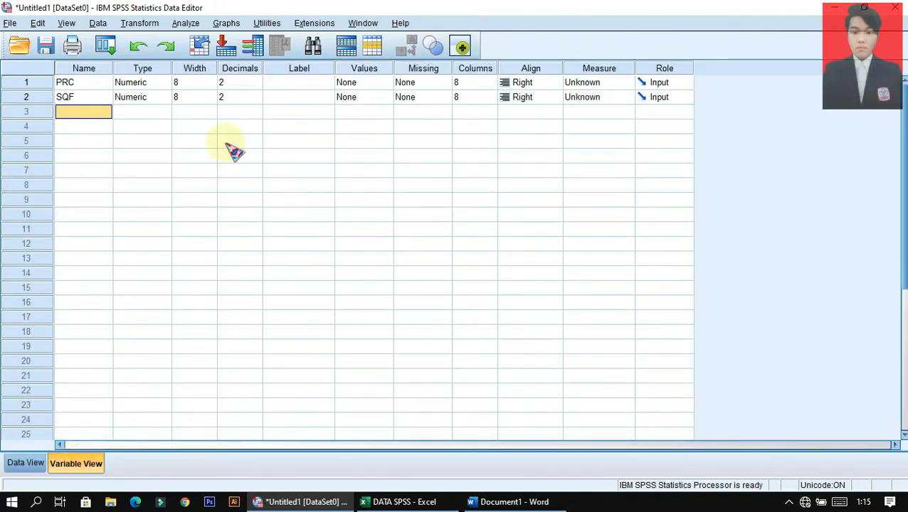
click(245, 92)
click(255, 85)
click(257, 86)
click(257, 86)
click(257, 100)
click(257, 101)
click(257, 100)
click(25, 463)
click(239, 173)
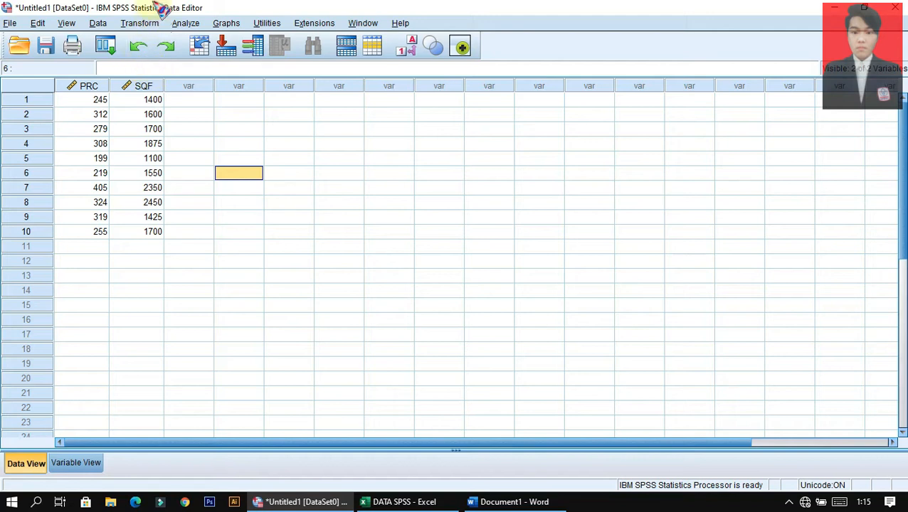
Set up a linear regression with PRC as dependent and SQF as independent variable, removing the leftover SQF [SQF] entry.
click(186, 23)
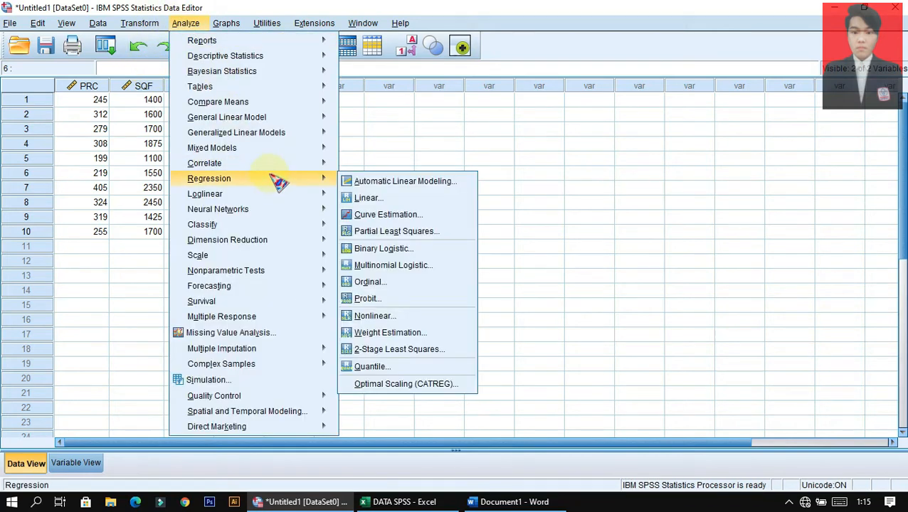
mouse_move(325, 177)
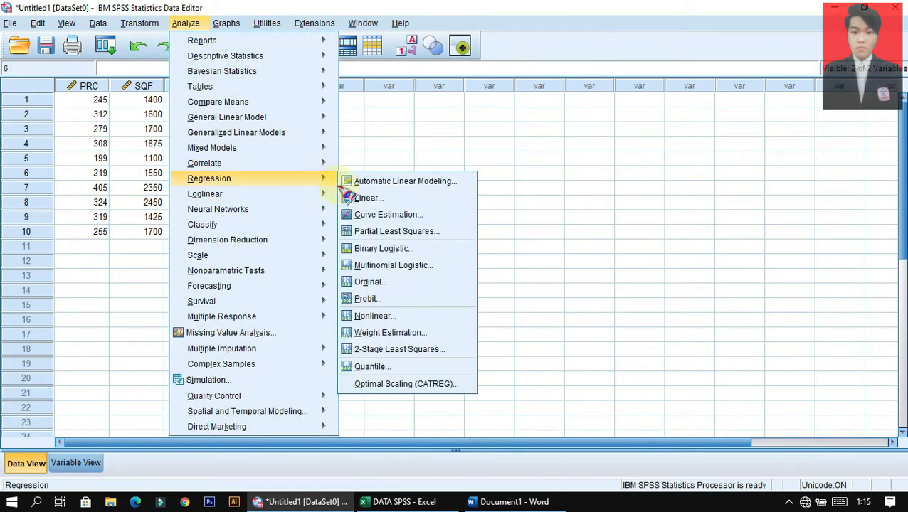
click(366, 202)
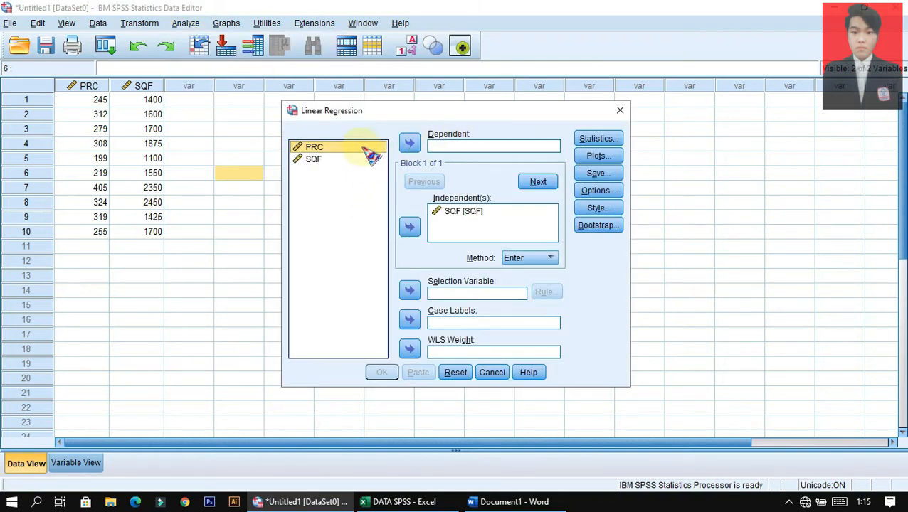
click(411, 144)
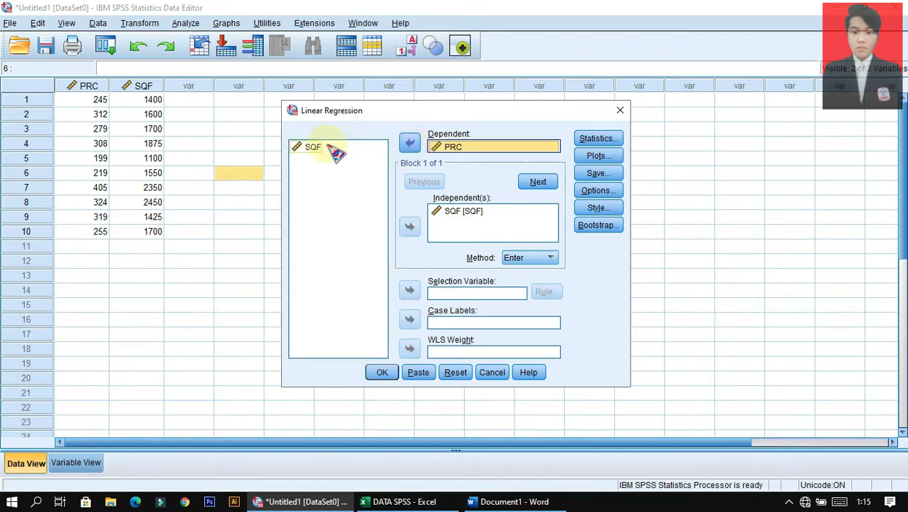
click(330, 148)
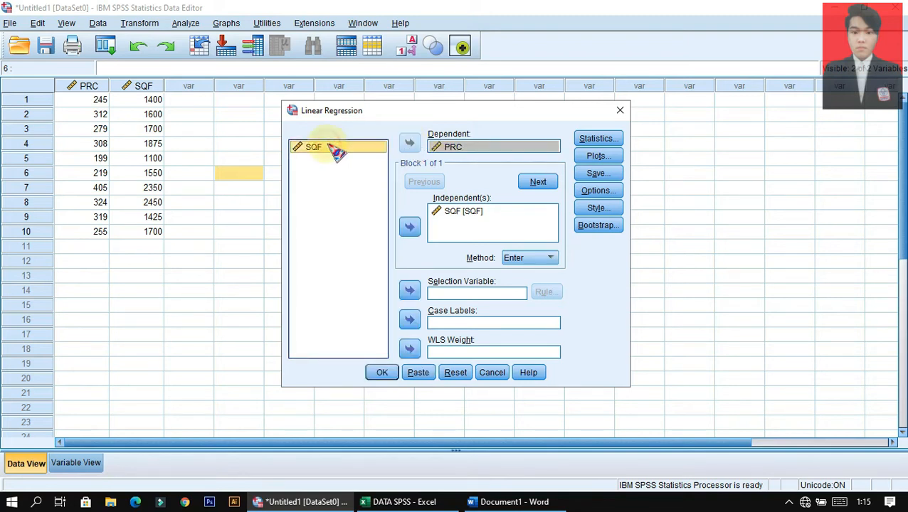
click(411, 229)
click(462, 212)
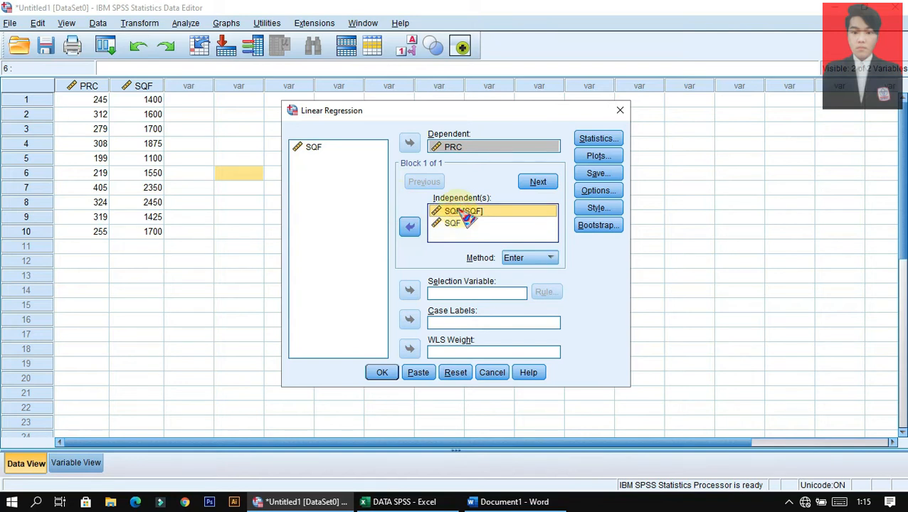
click(410, 226)
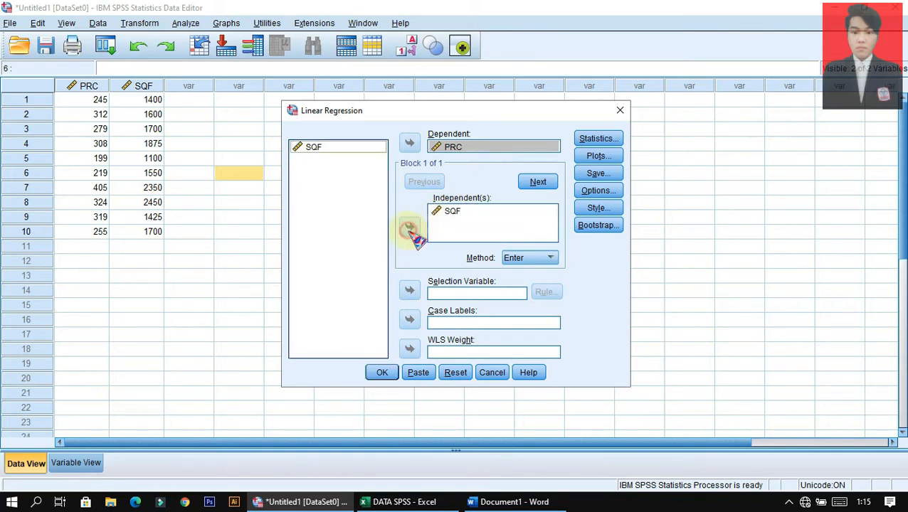
click(453, 212)
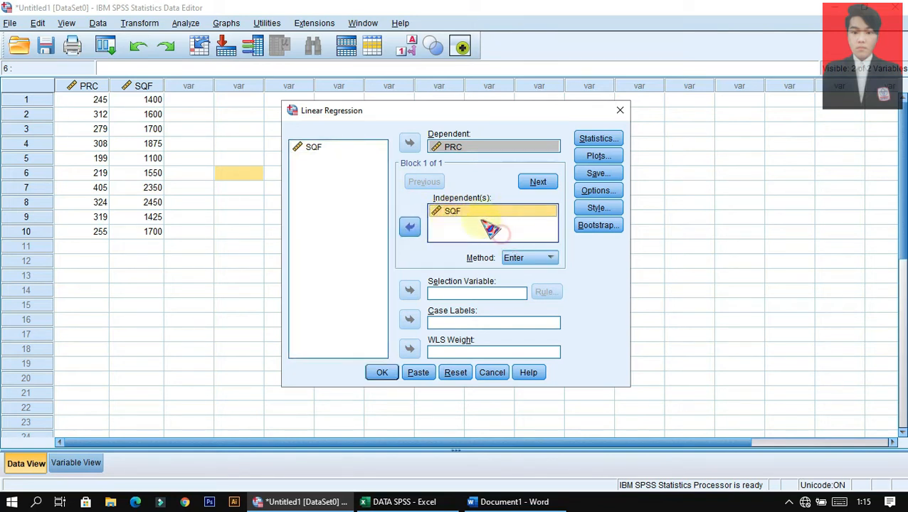
Run the regression with unstandardized residuals saved as a new variable, check the output and return to the dataset.
click(598, 173)
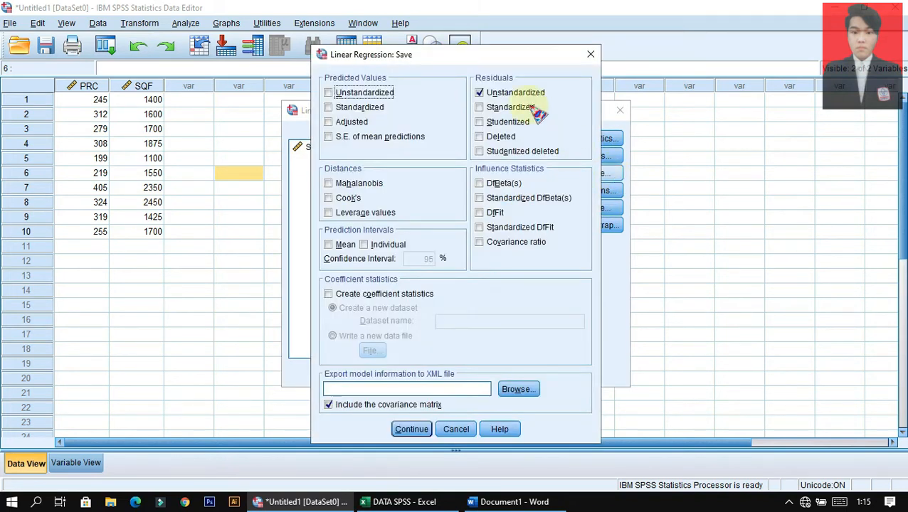
click(520, 94)
click(520, 94)
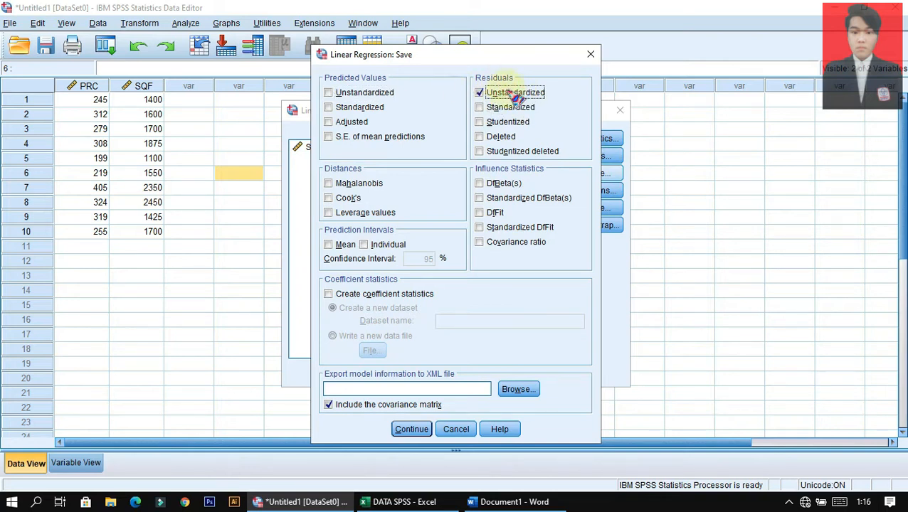
click(409, 430)
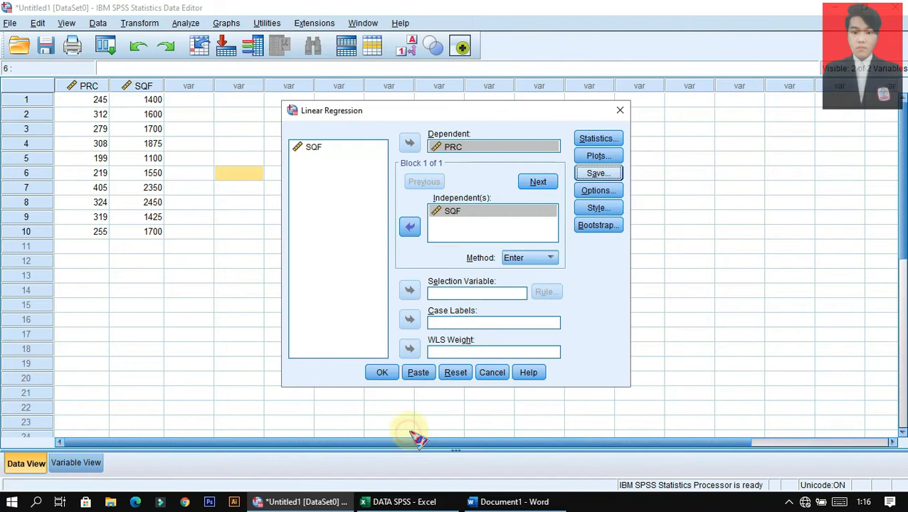
click(382, 373)
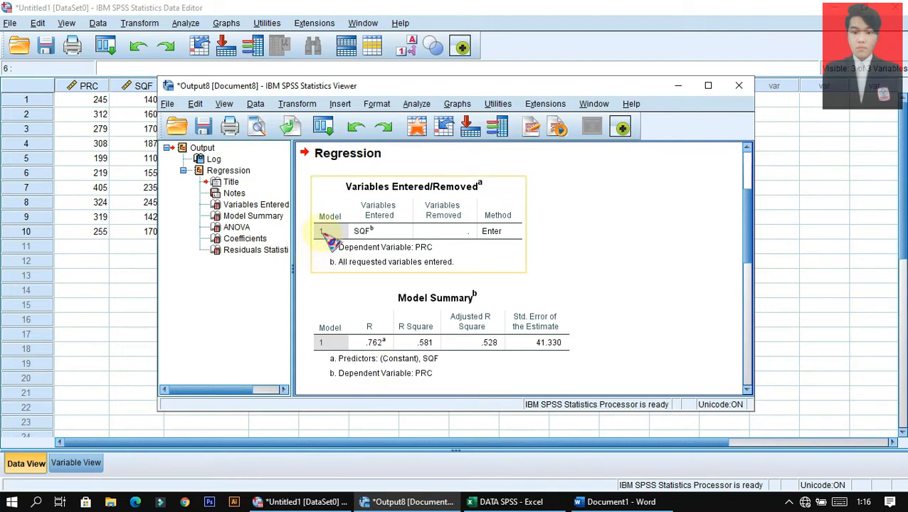
scroll(334, 235, down, 5)
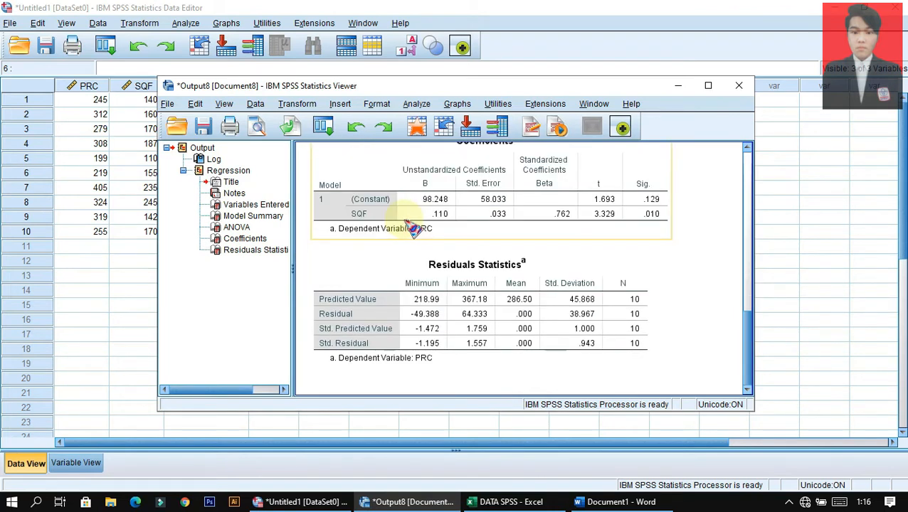
scroll(569, 242, up, 6)
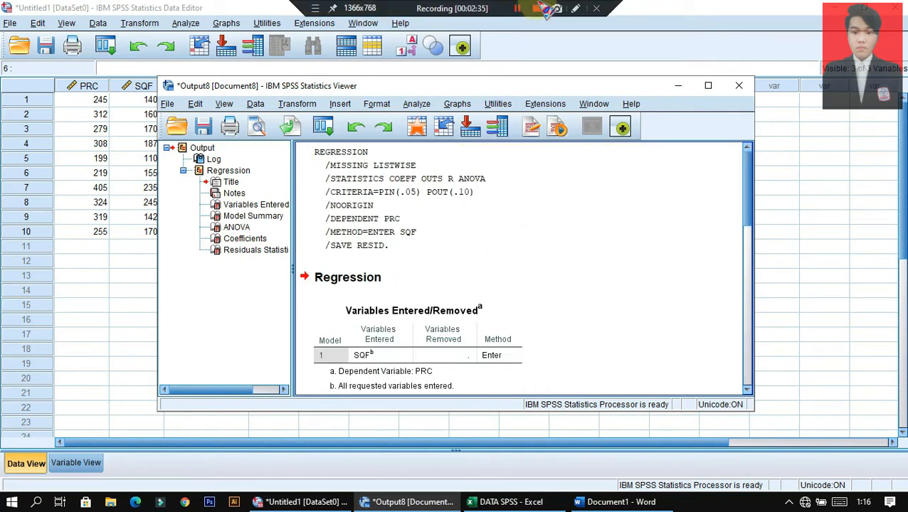
click(684, 21)
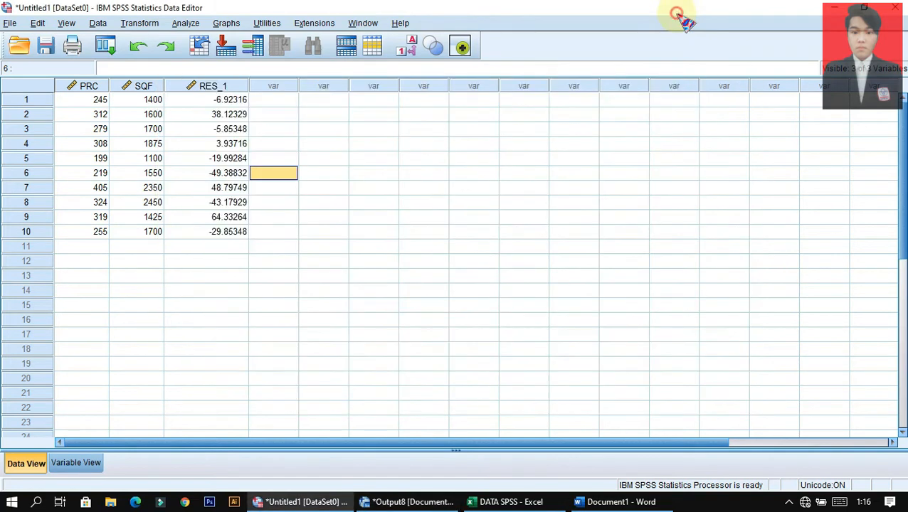
Run a one-sample Kolmogorov-Smirnov test on the Unstandardized Residual variable with Normal as the test distribution.
click(186, 23)
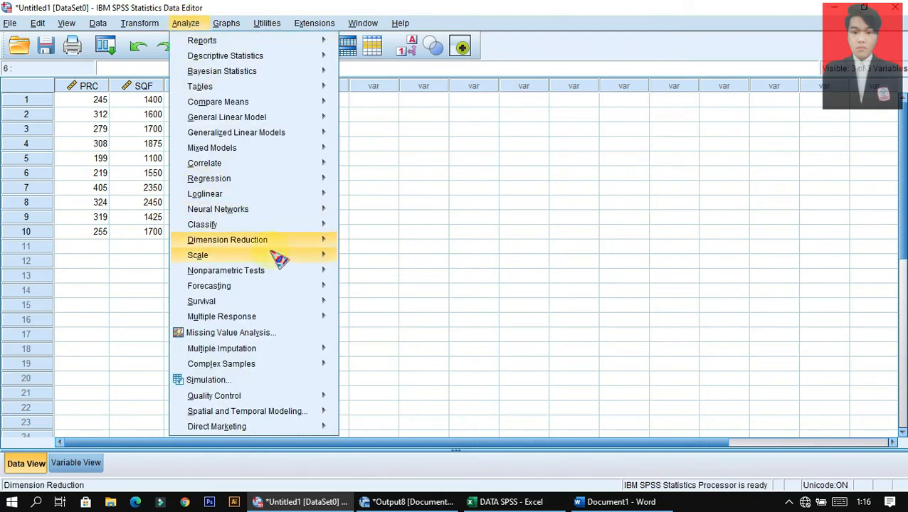
mouse_move(287, 277)
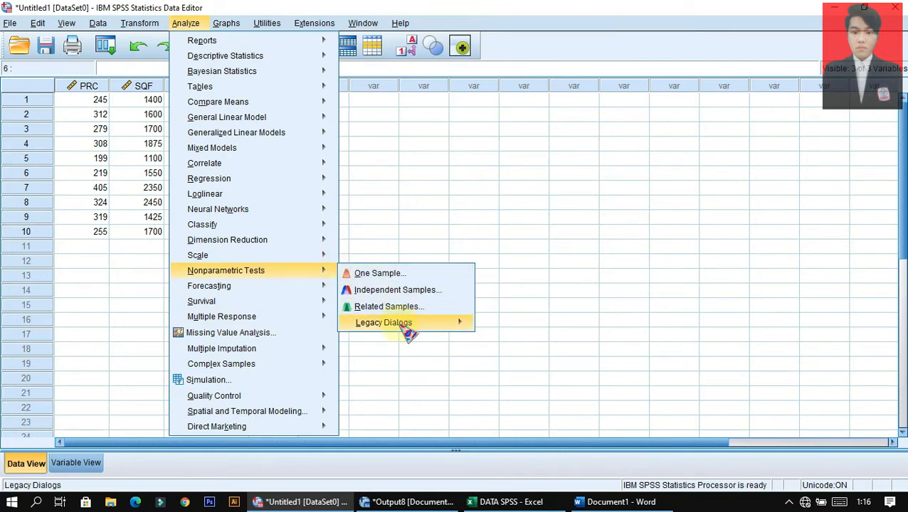
mouse_move(402, 324)
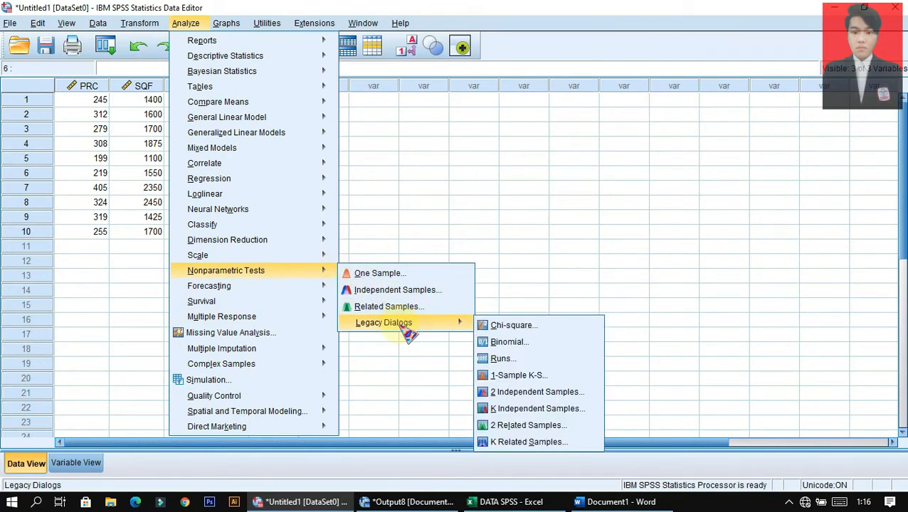
click(552, 377)
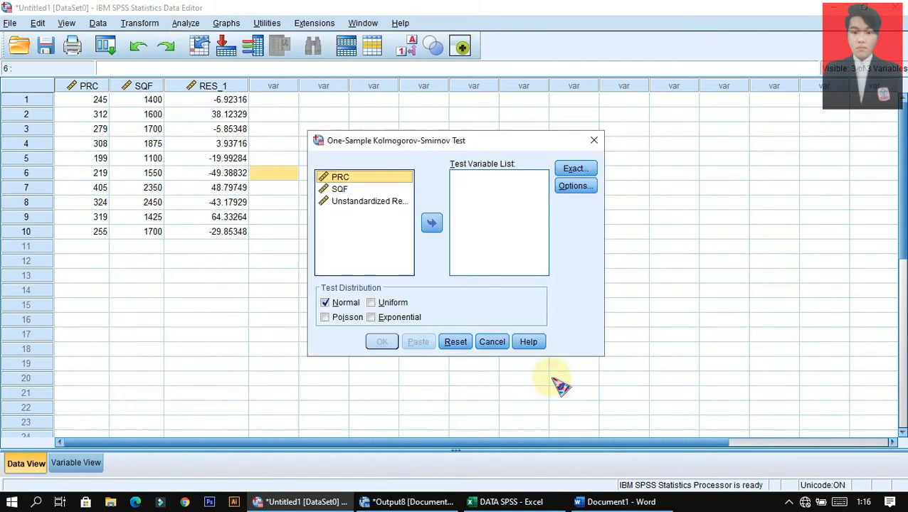
click(377, 202)
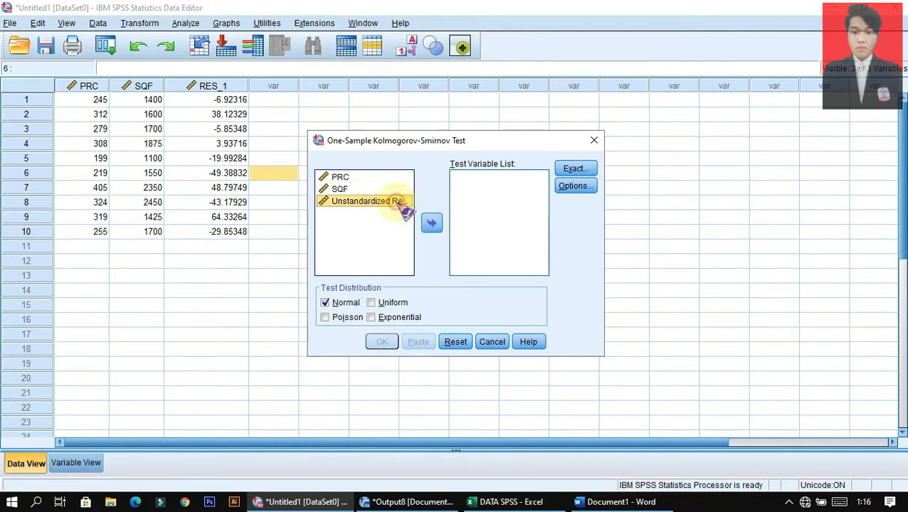
click(431, 223)
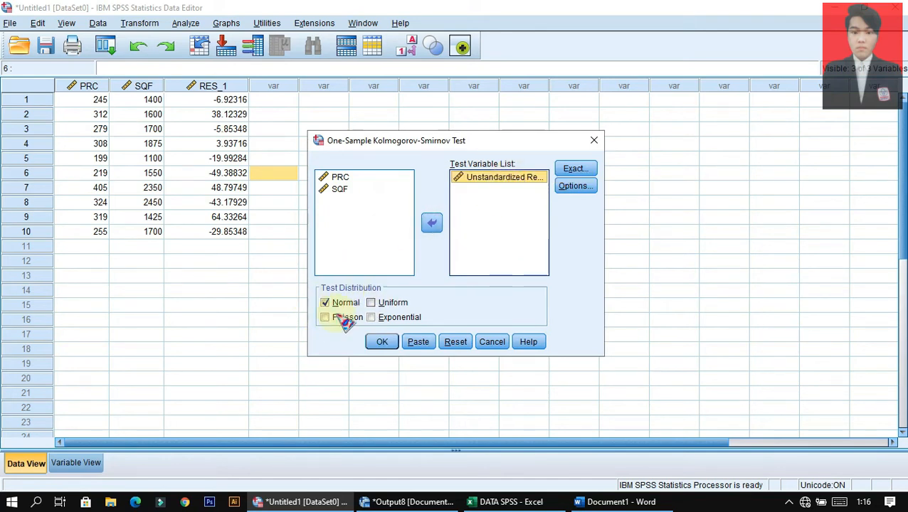
click(381, 343)
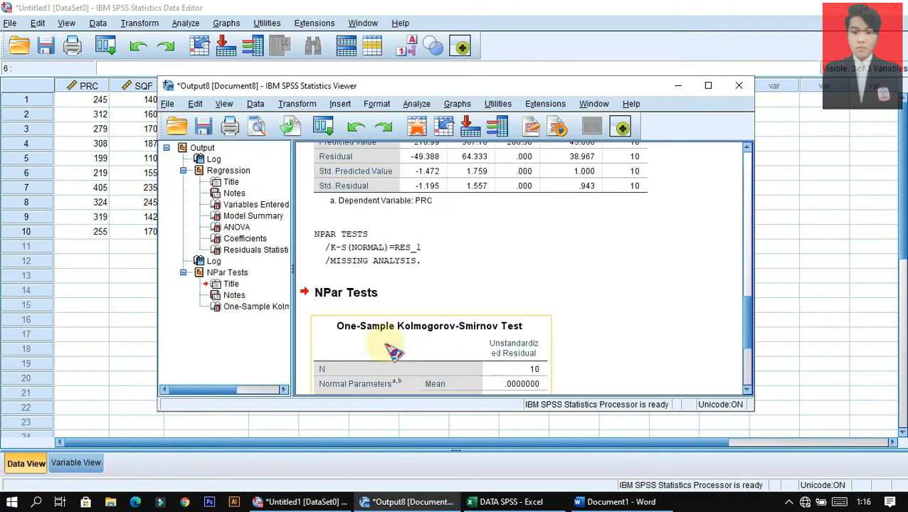
Select and copy the One-Sample Kolmogorov-Smirnov Test table in the output.
scroll(506, 298, down, 3)
scroll(498, 295, up, 2)
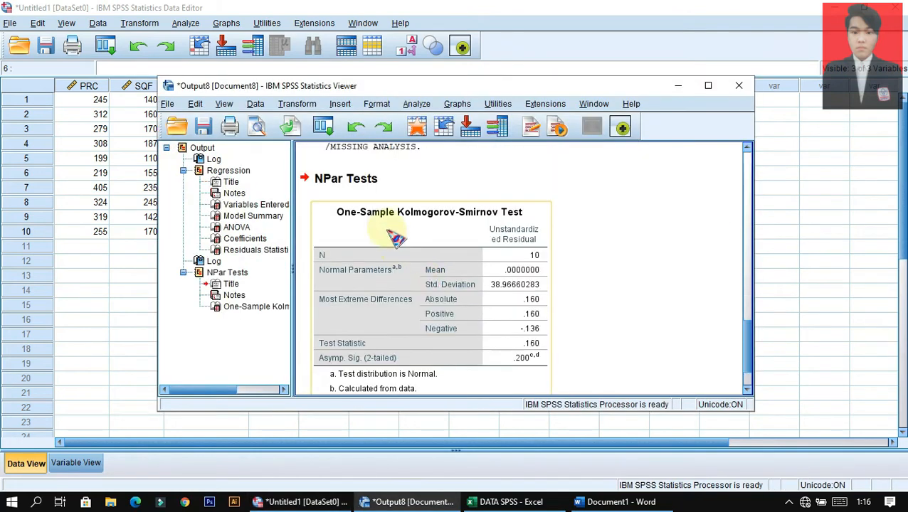
scroll(395, 239, down, 2)
click(373, 184)
double_click(379, 188)
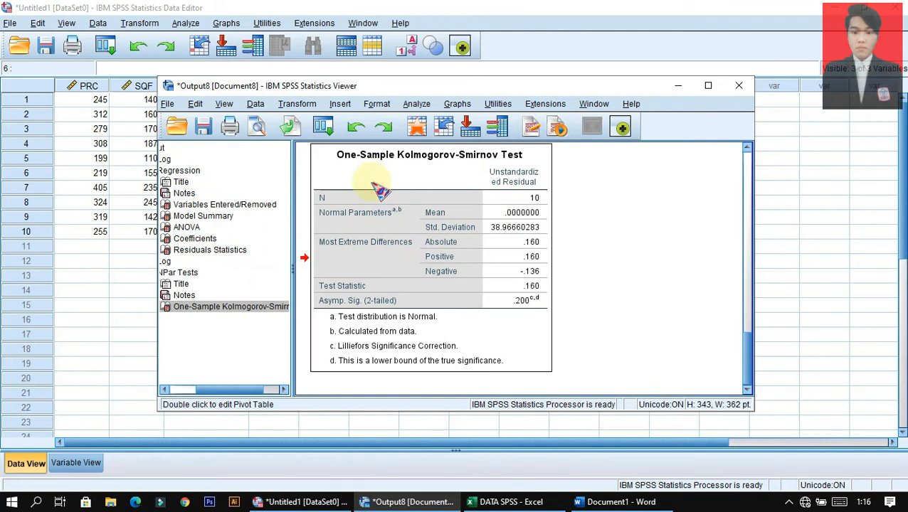
click(305, 257)
click(320, 259)
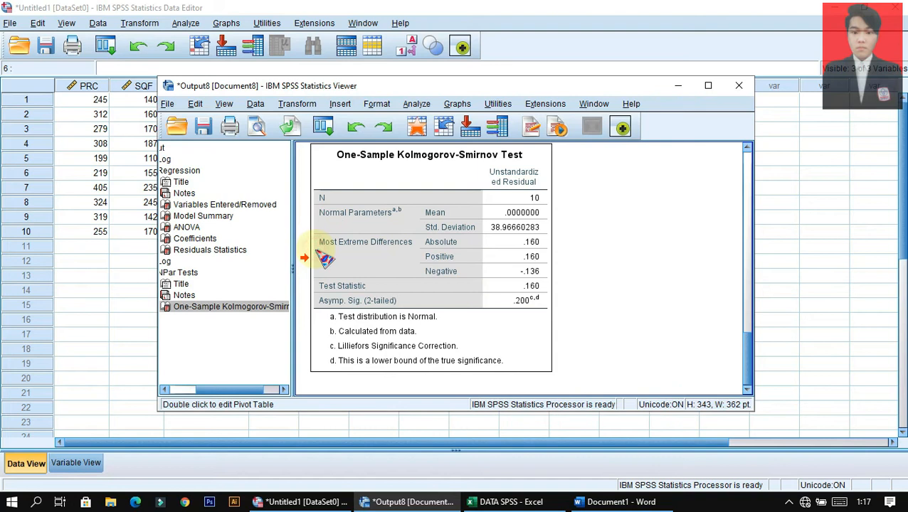
Switch to the Word document and paste the test table on a new line under "1. Normality Test > Method Kolmogorov Smirnov".
click(616, 502)
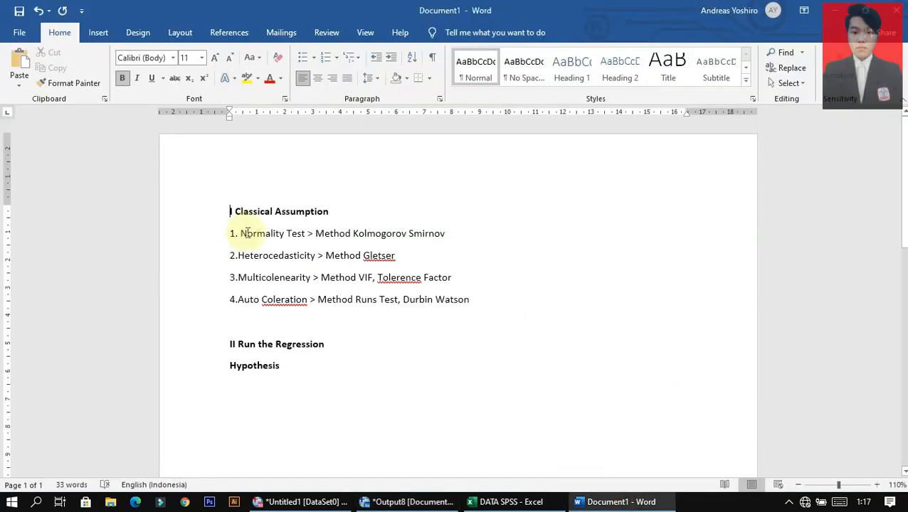
click(449, 233)
key(Return)
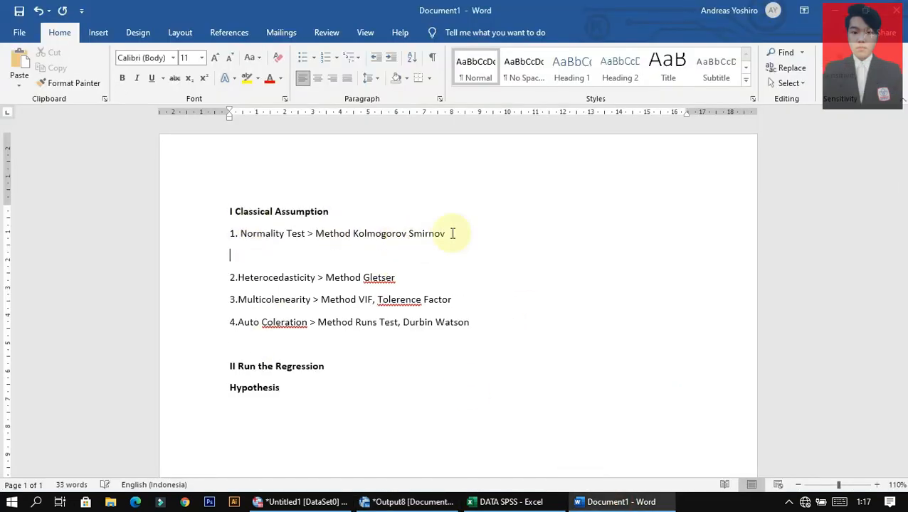
key(ctrl+v)
scroll(463, 236, down, 1)
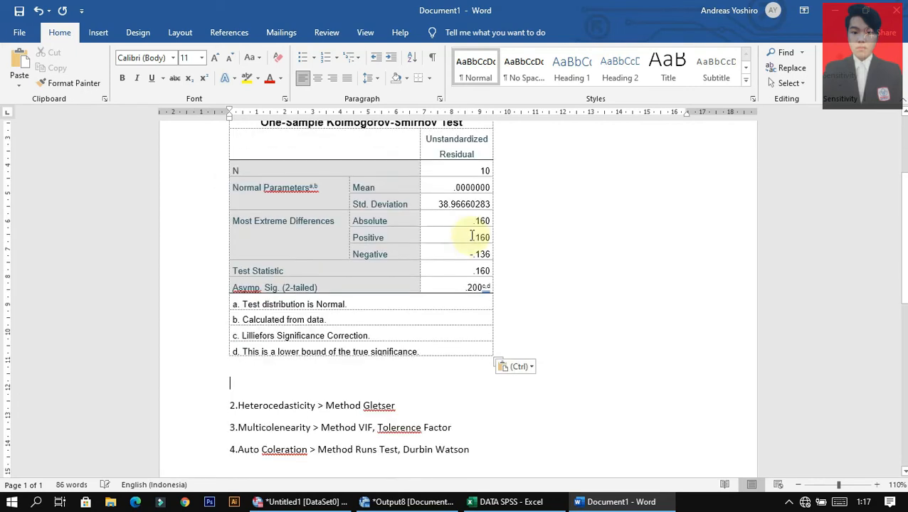
scroll(316, 255, up, 3)
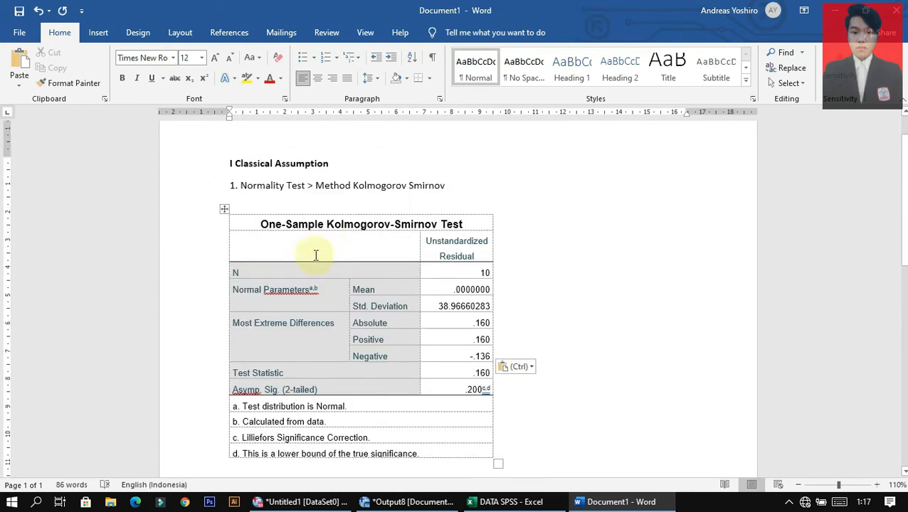
Add the line "Condition :" directly below the pasted table and start a new line after it.
scroll(355, 186, down, 3)
text(Conditio)
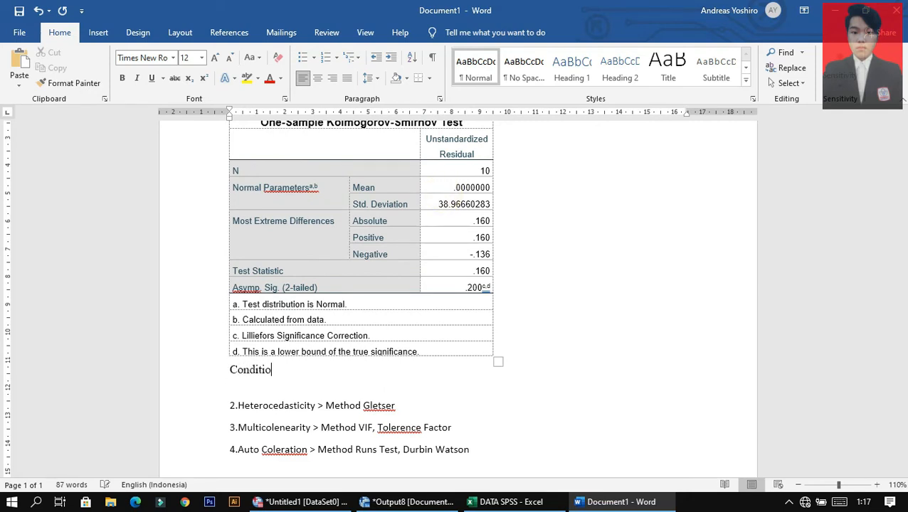
text(n :)
key(Return)
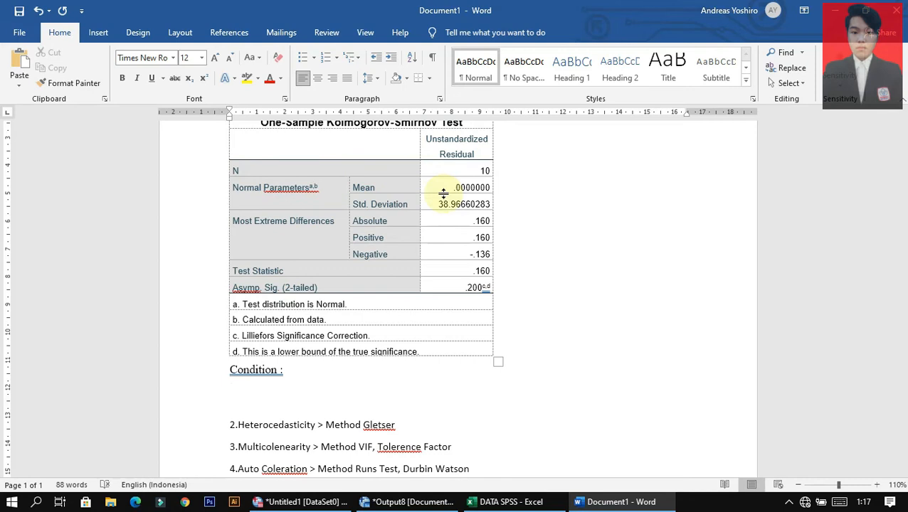
Write the rule "If asymp sig (2 tailed) is > than 0.05 then the residual is distributed normally" under Condition.
text(1f asymp)
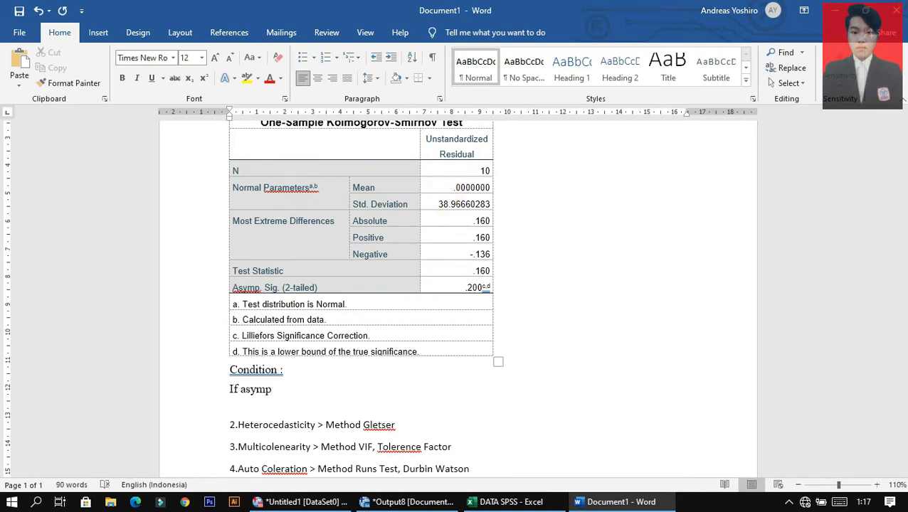
text( sig (2 tailed)
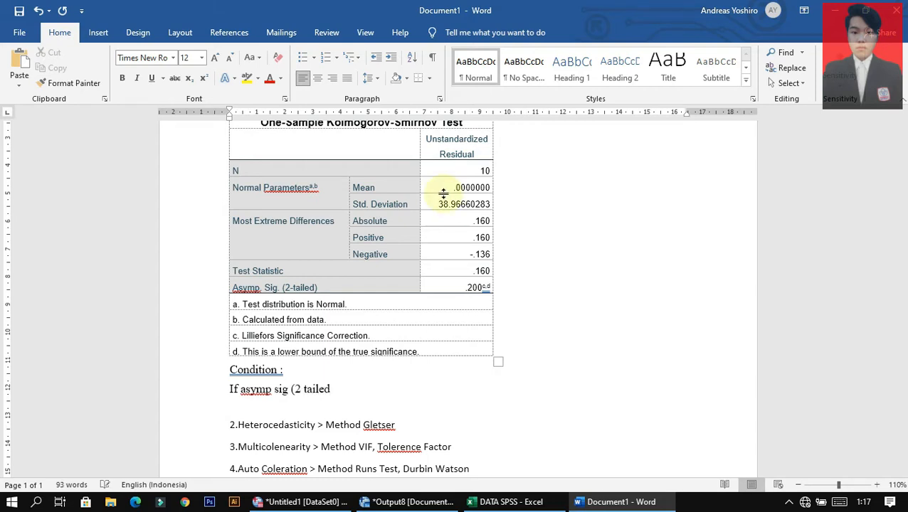
text() is >)
text( 0.0)
key(BackSpace)
key(BackSpace)
text(than )
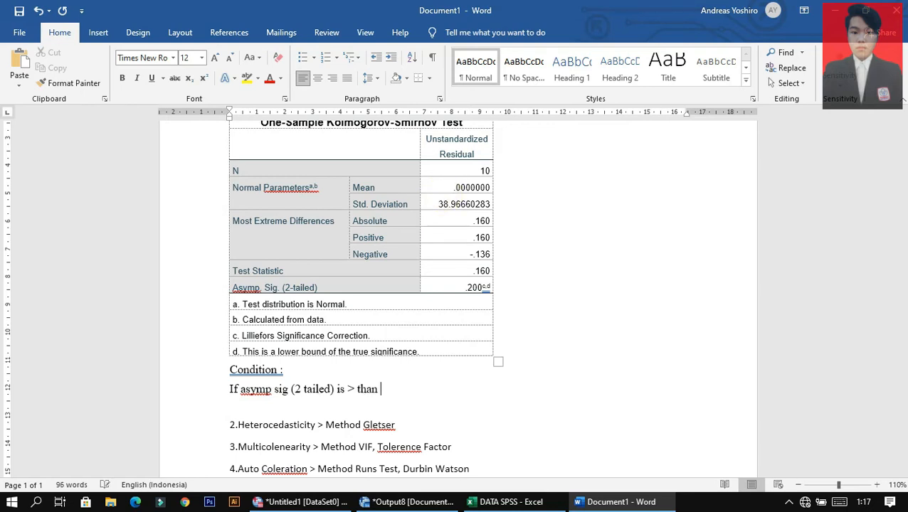
text(0.05 then there)
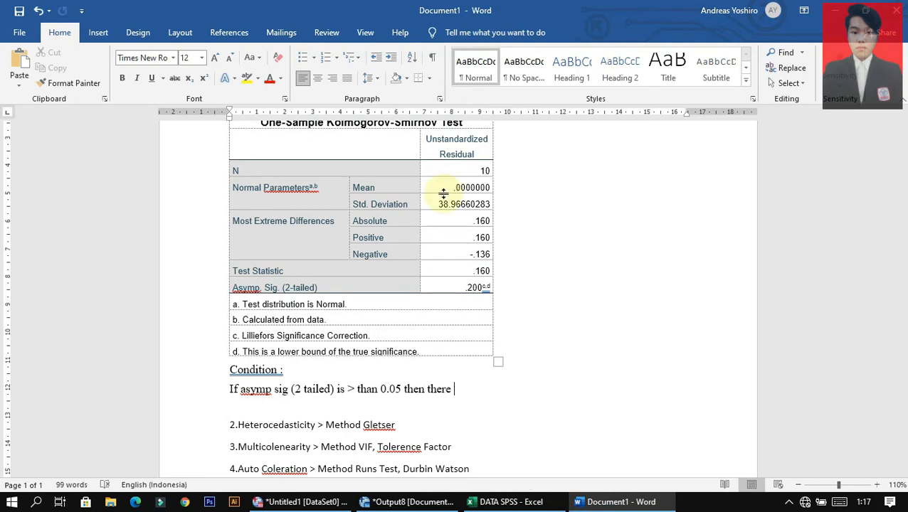
key(BackSpace)
key(BackSpace)
text(res)
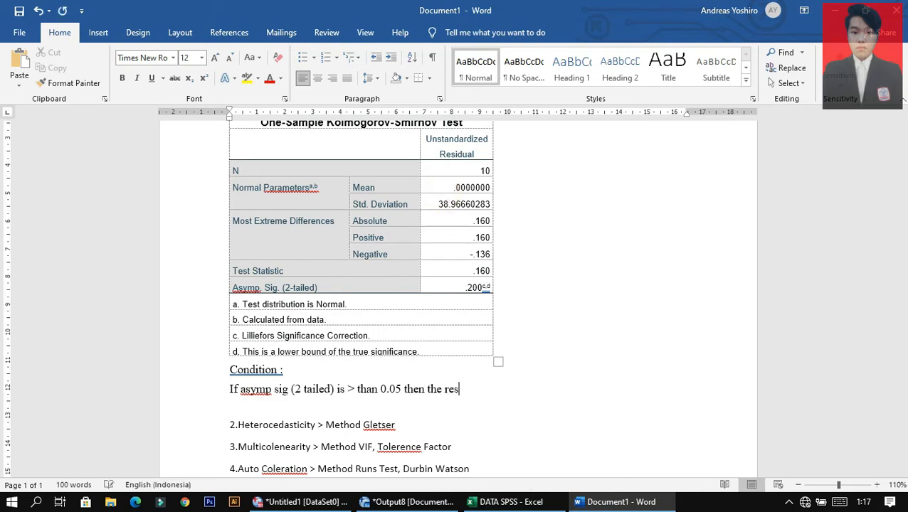
text(idual is distributed no)
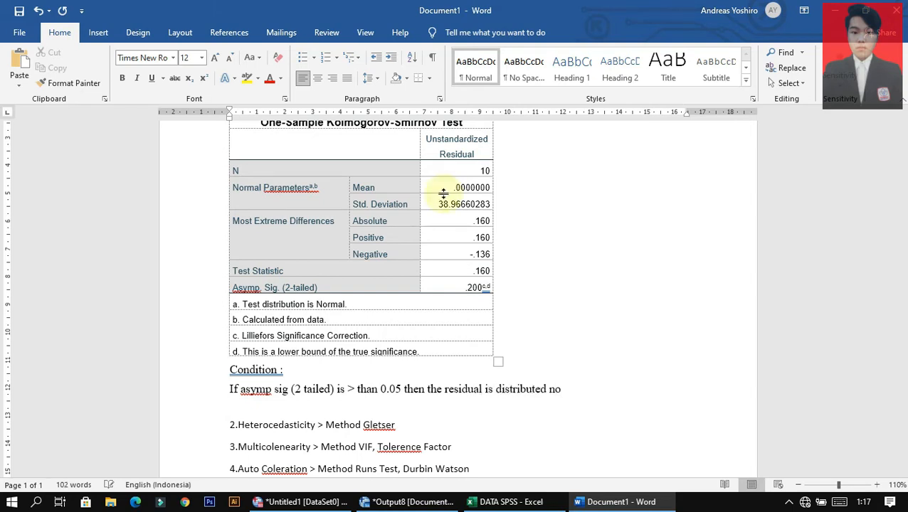
text(rmally)
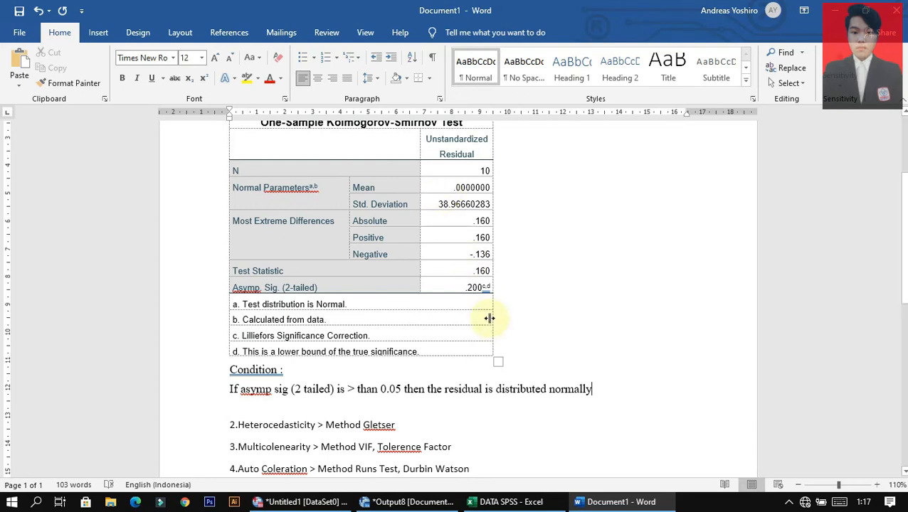
Highlight the table's Asymp. Sig. (2-tailed) value in yellow and add "Asymp 0.200 > 0.05 so, the residual is distributed normally" below the rule.
drag(468, 287, 491, 287)
click(246, 77)
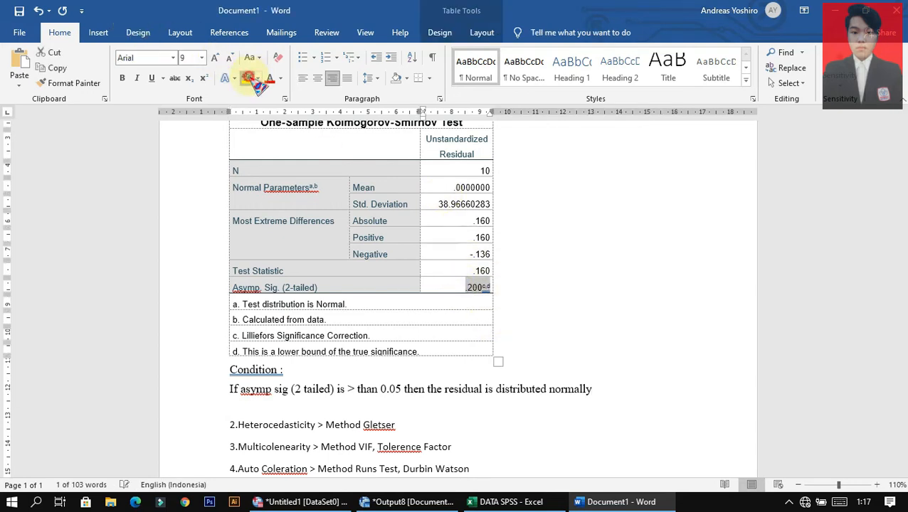
scroll(533, 340, down, 1)
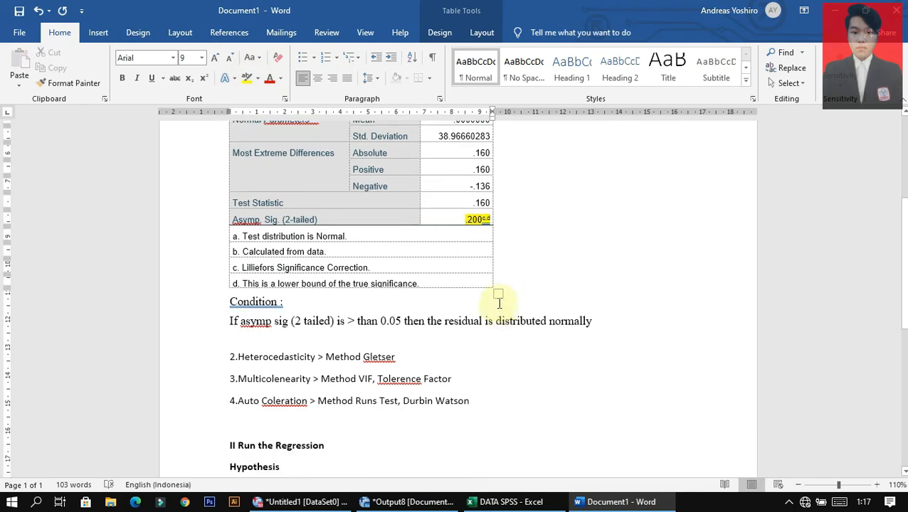
click(626, 326)
key(Return)
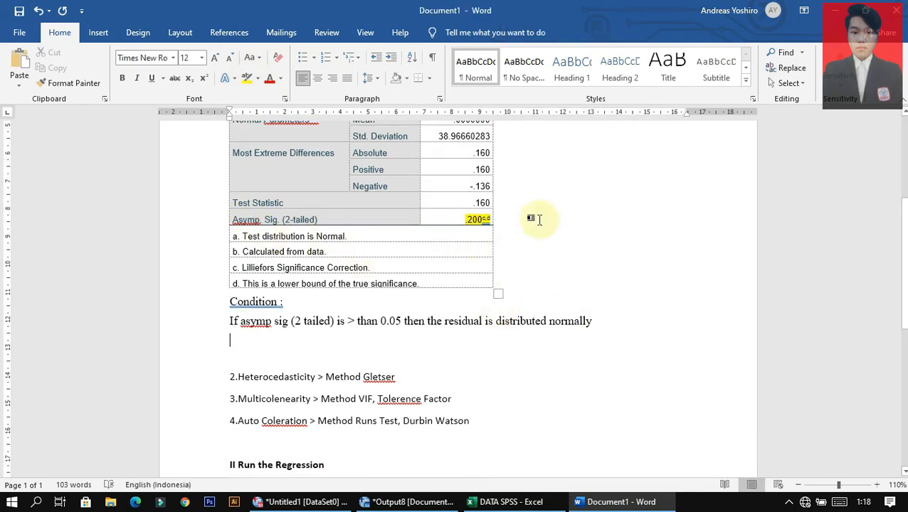
text(Asymp)
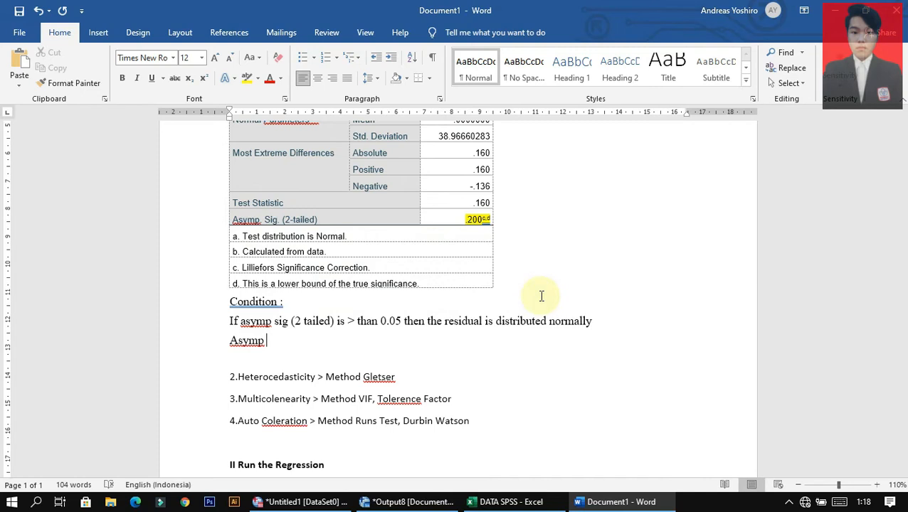
text( 0.200 > 0.05 so, the residual is distri)
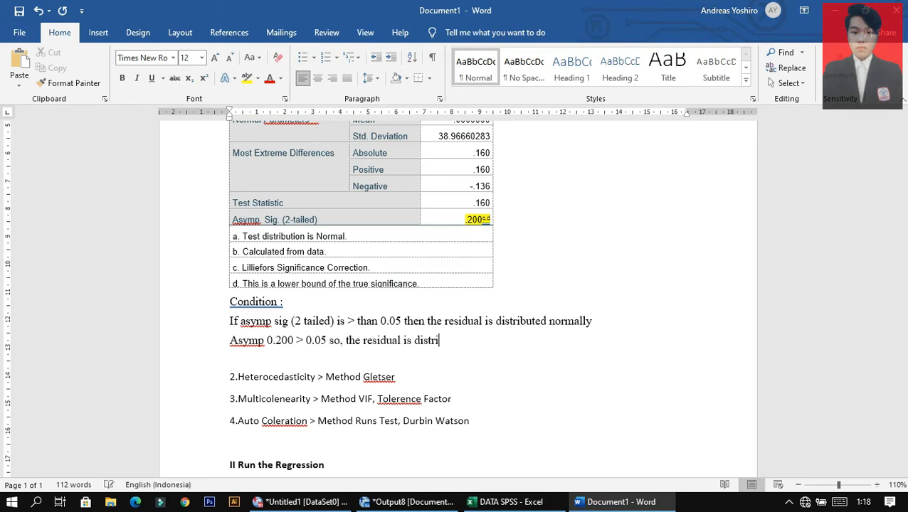
text(rmally)
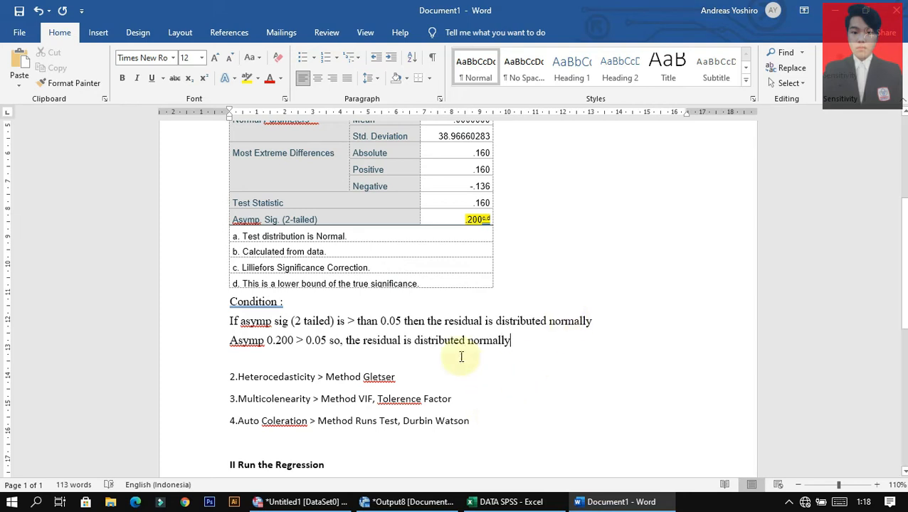
Insert an empty line below "2.Heterocedasticity > Method Gletser" for that test's results.
click(405, 374)
key(Return)
click(305, 402)
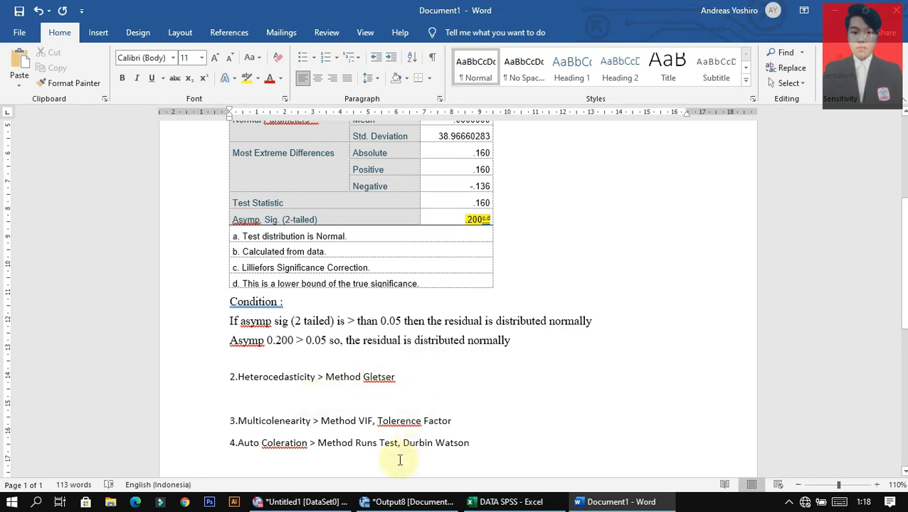
Switch to the SPSS Data Editor and start computing a variable with RES_2 as the target variable.
click(335, 501)
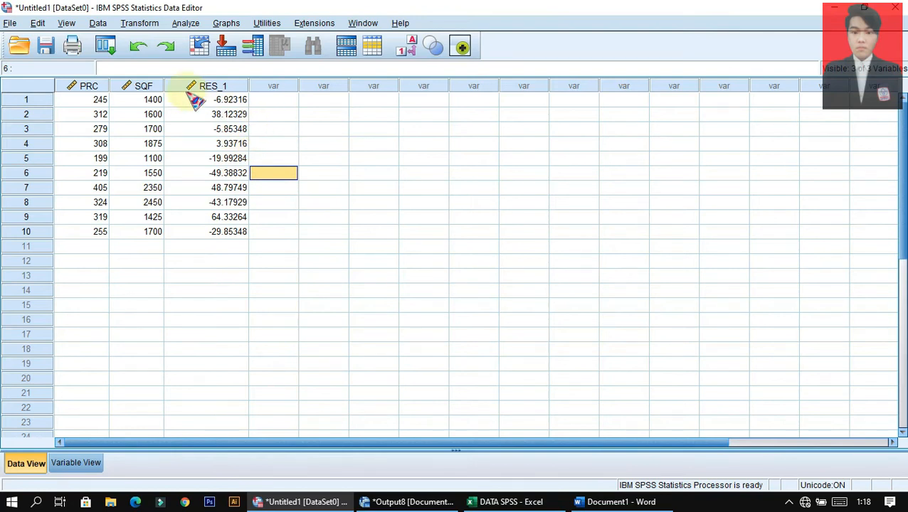
mouse_move(192, 98)
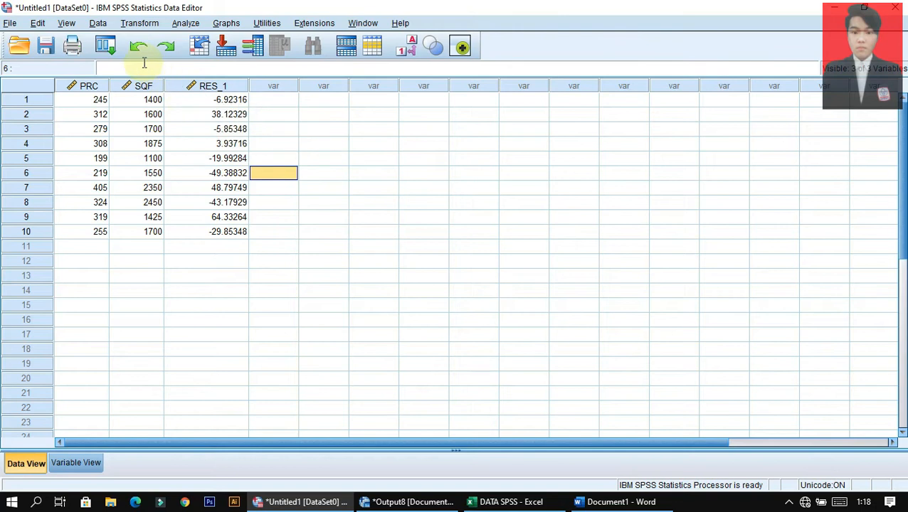
click(143, 23)
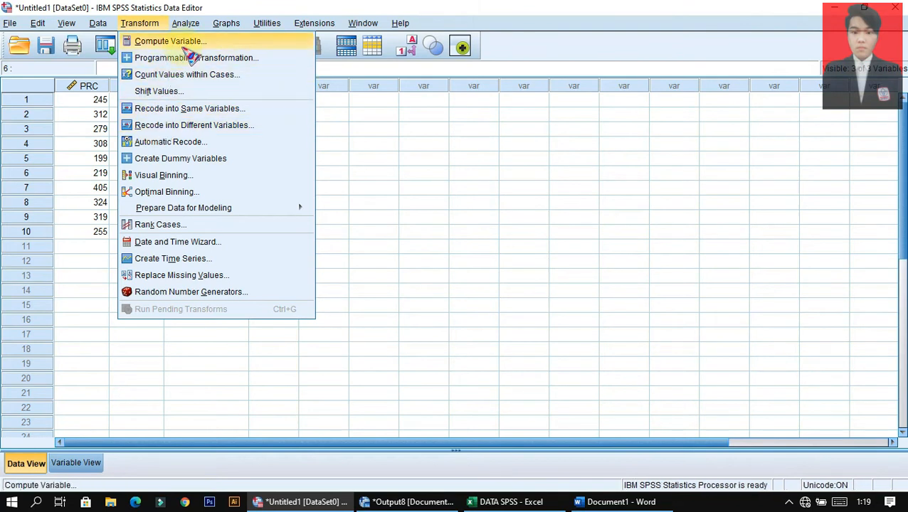
click(209, 41)
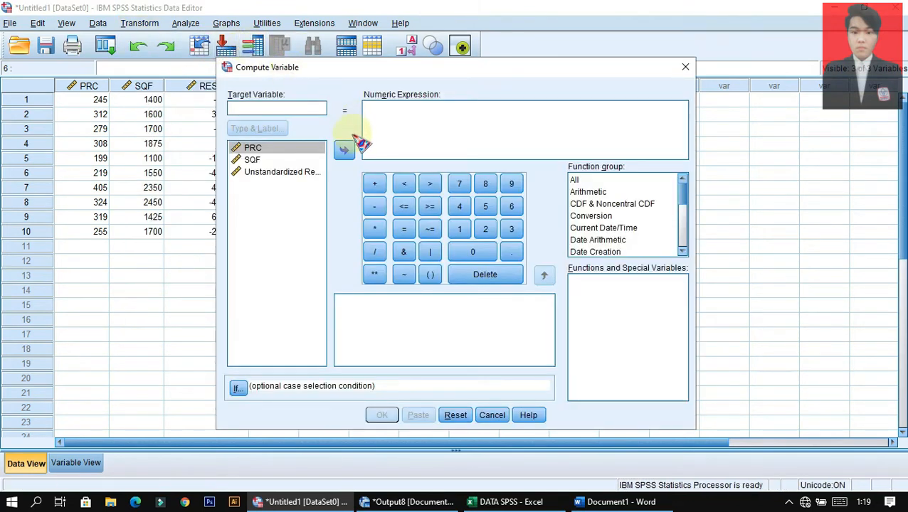
click(288, 109)
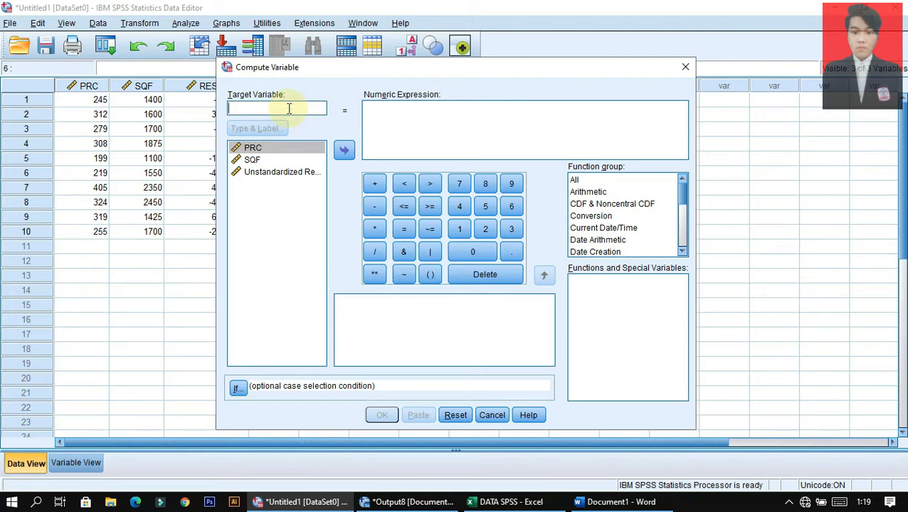
text(RES_2)
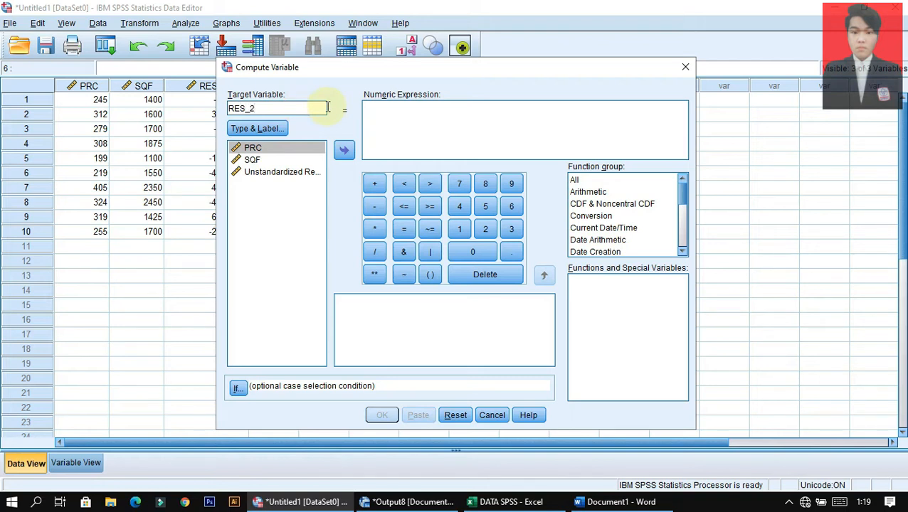
Define RES_2 with the arithmetic function expression ABS(RES_1) and run the computation.
click(371, 118)
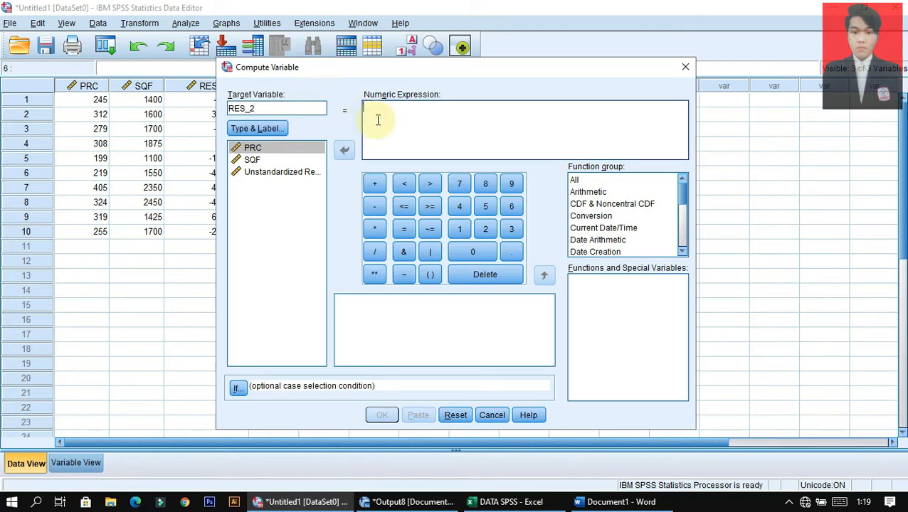
click(601, 192)
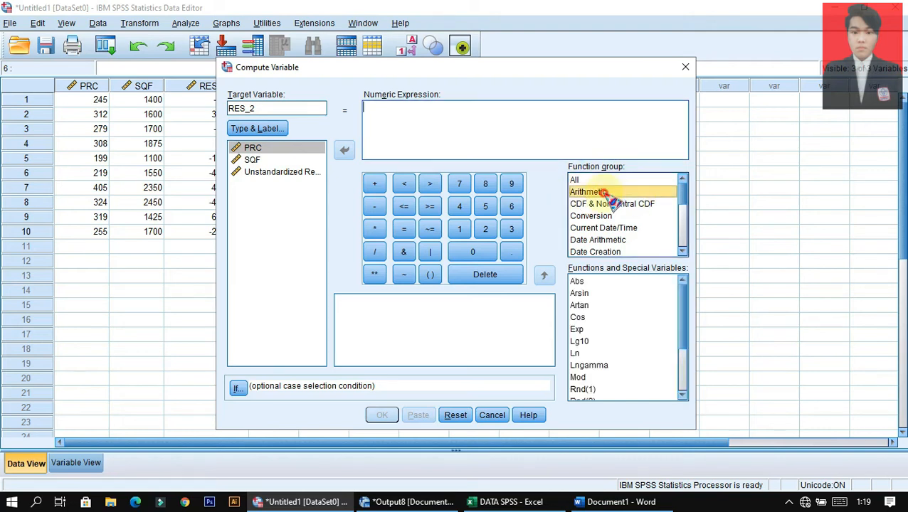
double_click(578, 282)
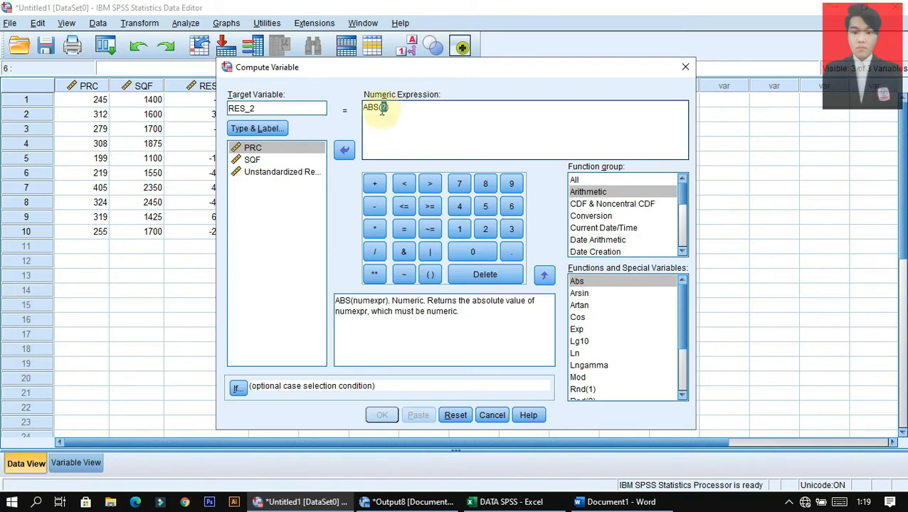
text(RES_1)
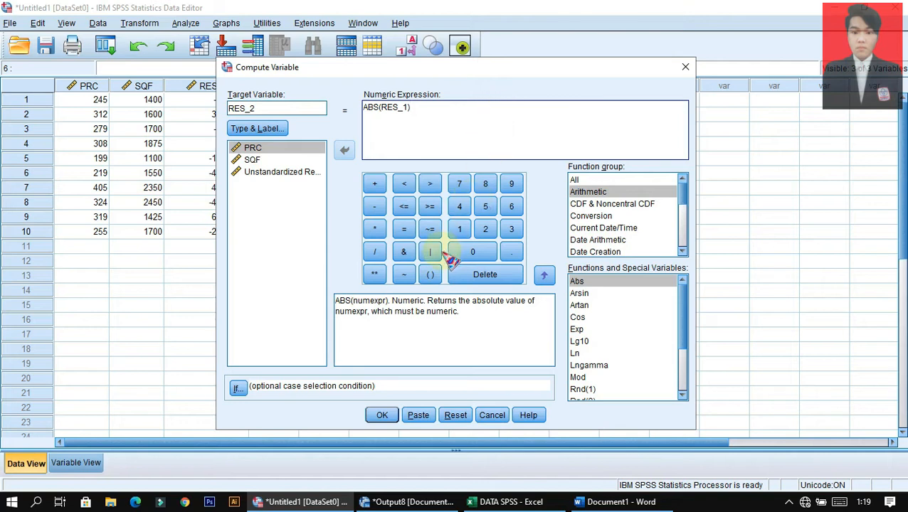
click(382, 415)
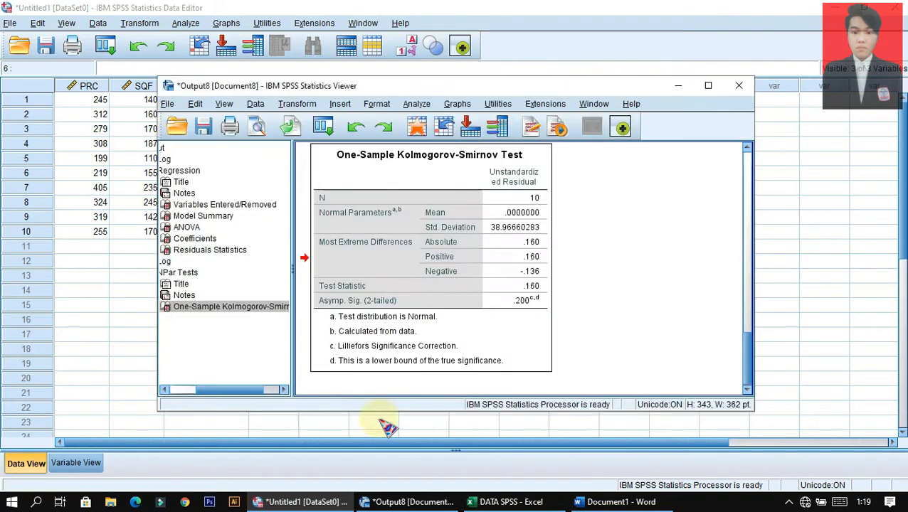
click(425, 349)
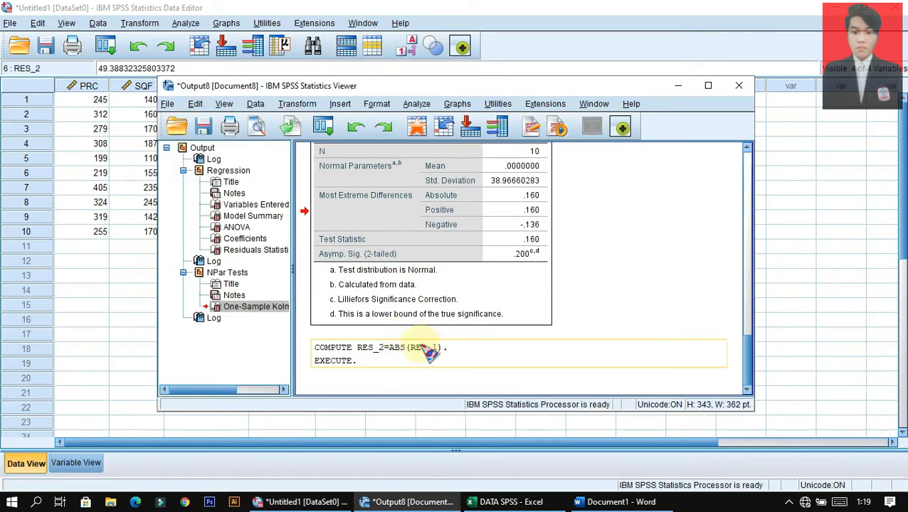
Set up a linear regression from the Data Editor, replacing PRC with RES_2 as the dependent variable.
click(591, 5)
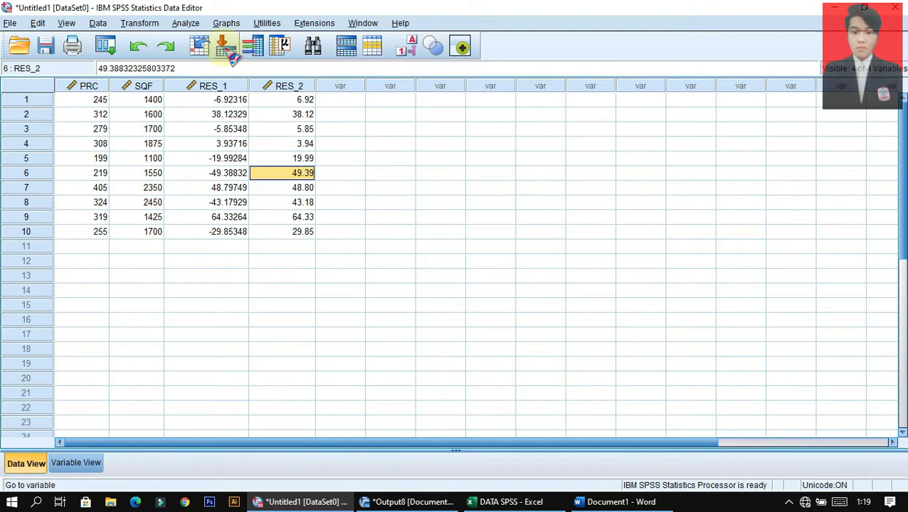
click(186, 23)
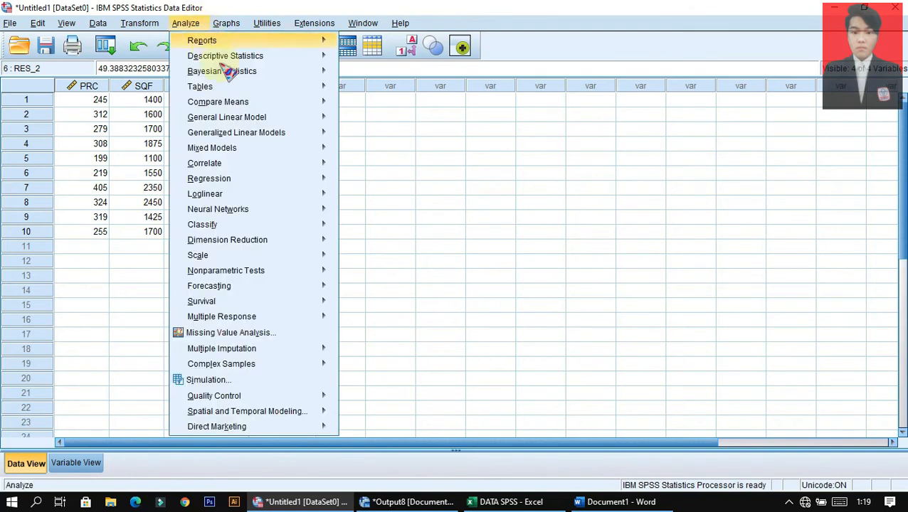
mouse_move(242, 212)
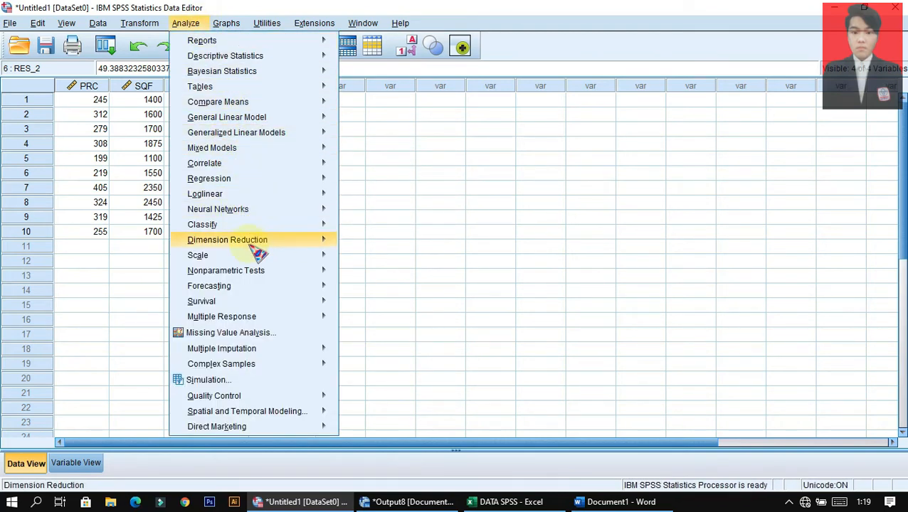
mouse_move(246, 180)
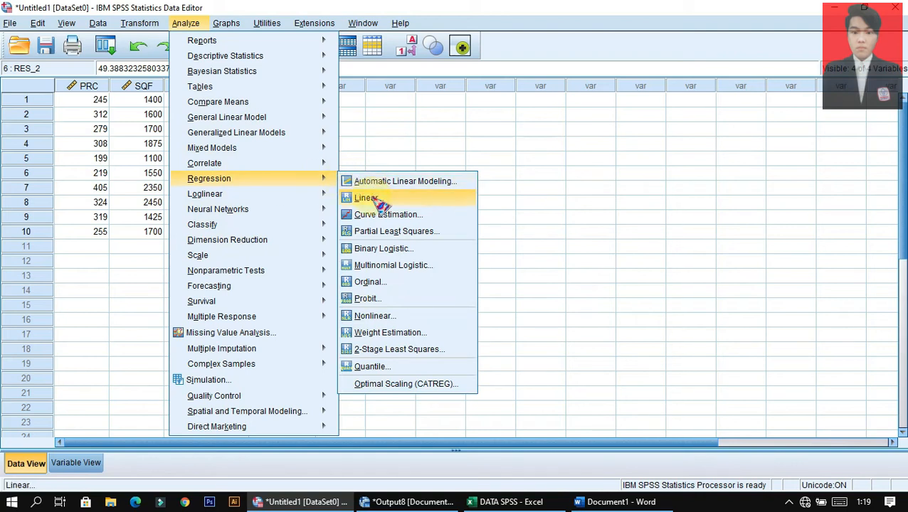
click(376, 200)
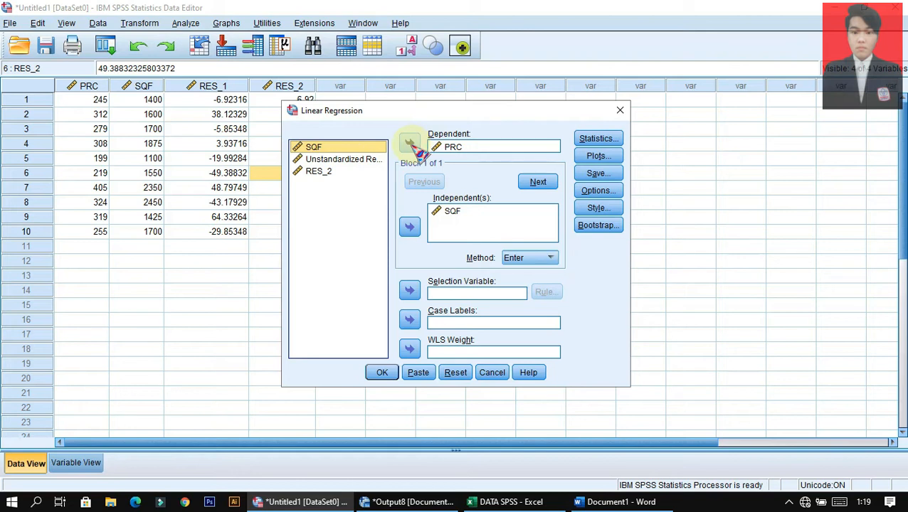
click(434, 147)
click(409, 144)
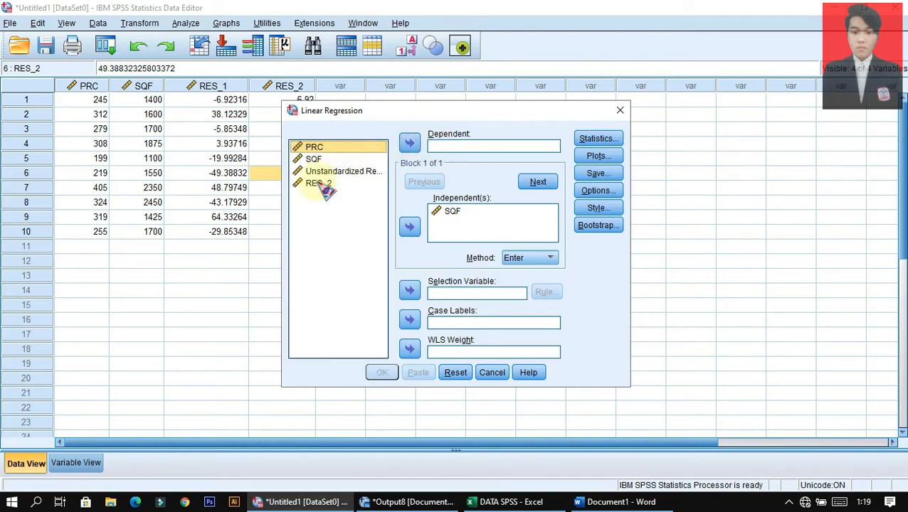
click(320, 183)
click(409, 143)
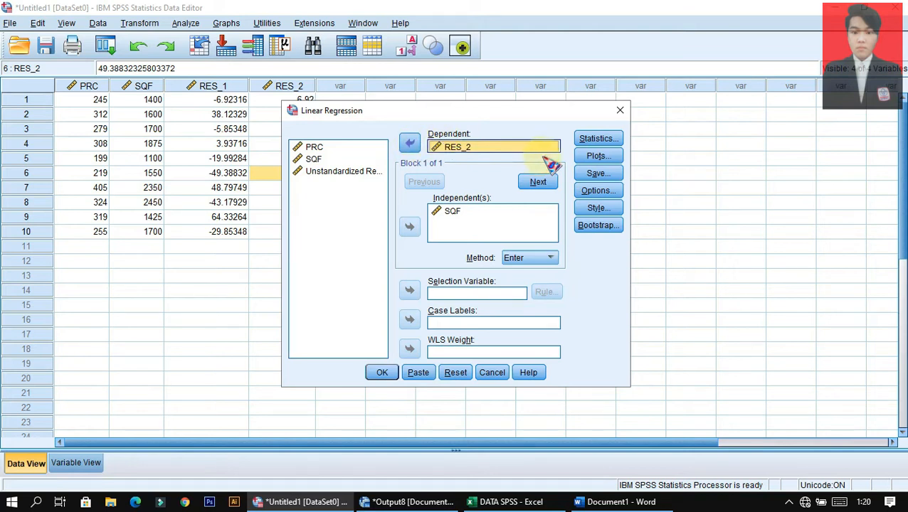
Turn off saving of unstandardized residuals and run the linear regression.
click(599, 173)
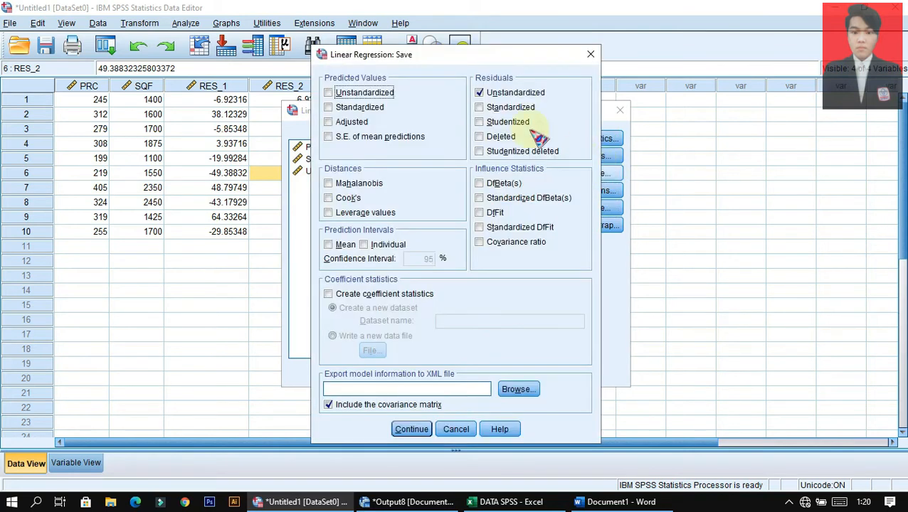
click(502, 96)
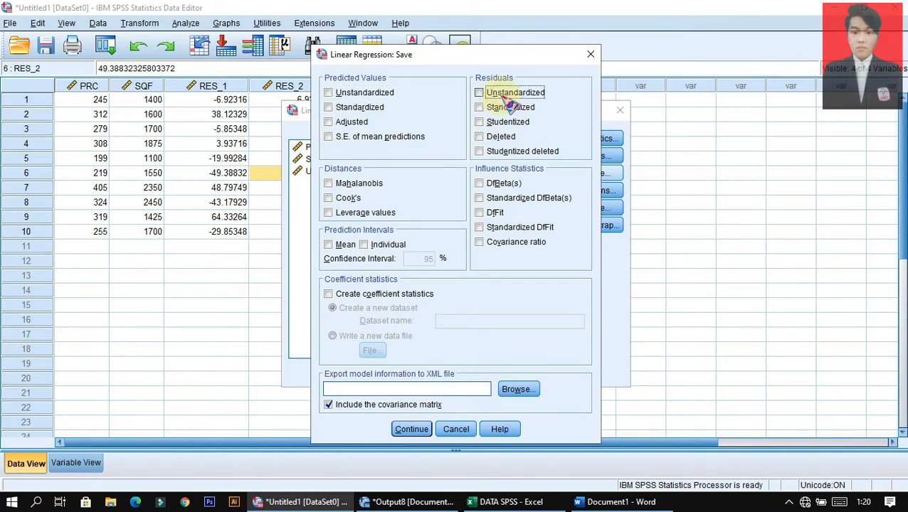
click(411, 429)
click(388, 374)
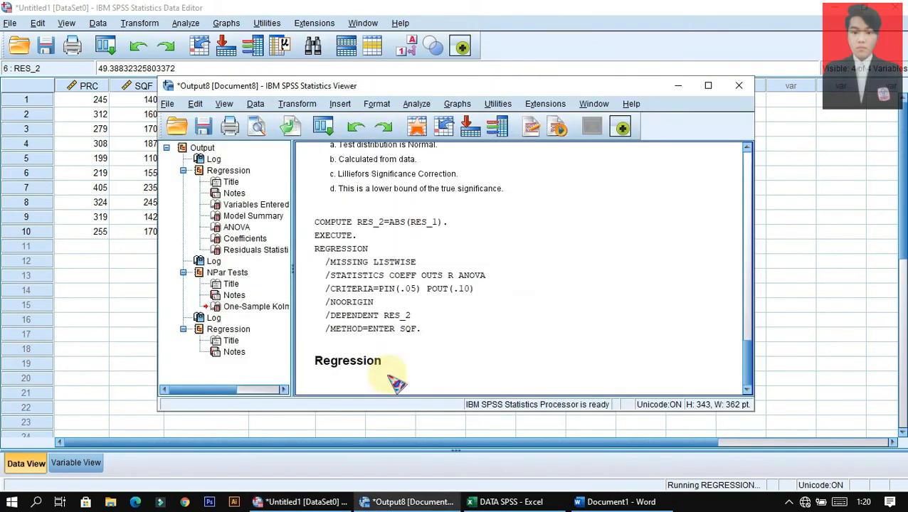
Copy the new regression's Coefficients table into the Word document below "2.Heterocedasticity > Method Gletser".
scroll(448, 331, down, 5)
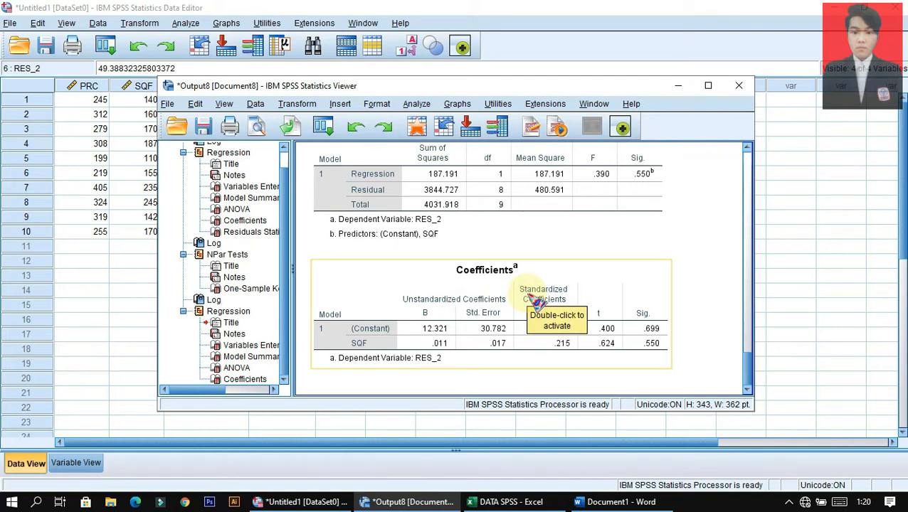
click(583, 293)
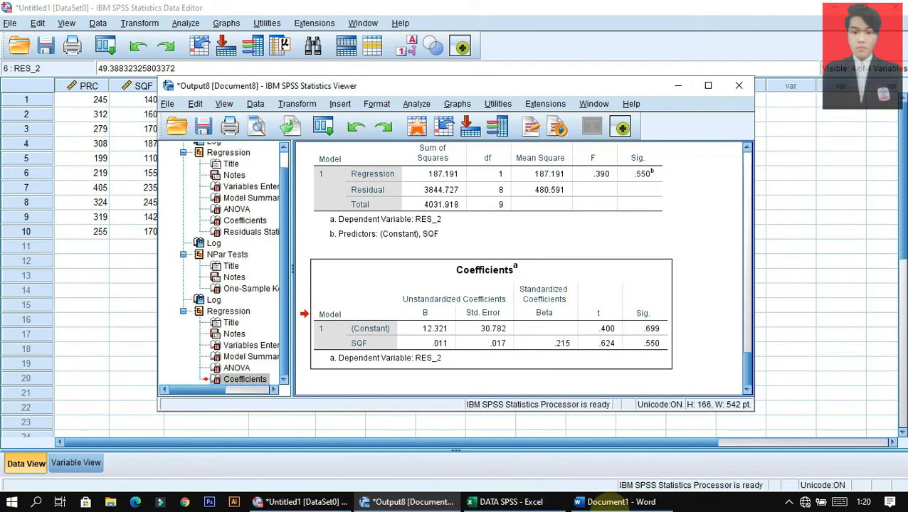
click(593, 501)
click(370, 399)
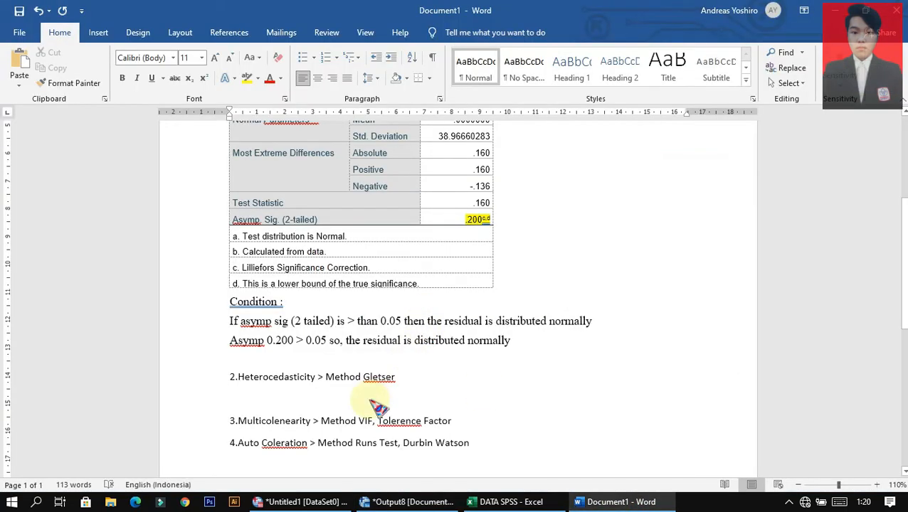
key(ctrl+v)
scroll(370, 355, down, 3)
Add the line "Condition :" below the pasted Coefficients table and start a new line after it.
click(288, 342)
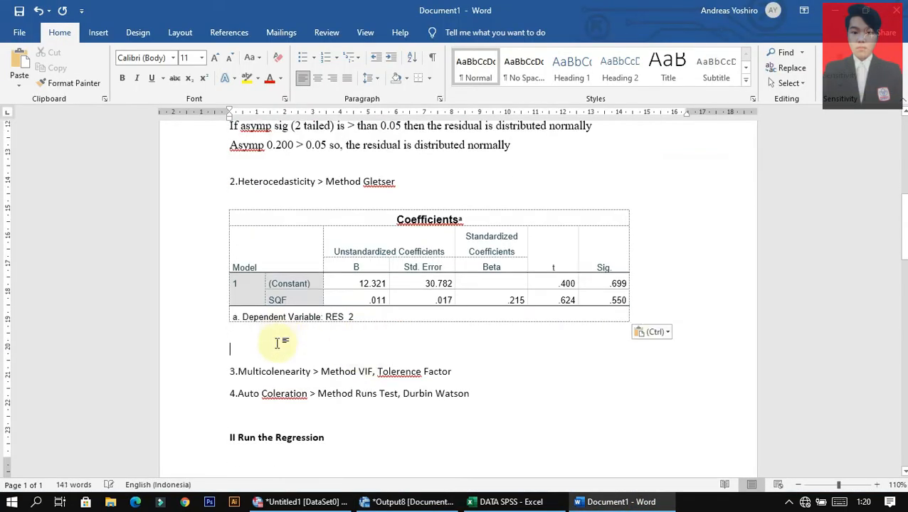
scroll(249, 348, up, 1)
text(con)
key(BackSpace)
key(BackSpace)
key(BackSpace)
text(Conditio)
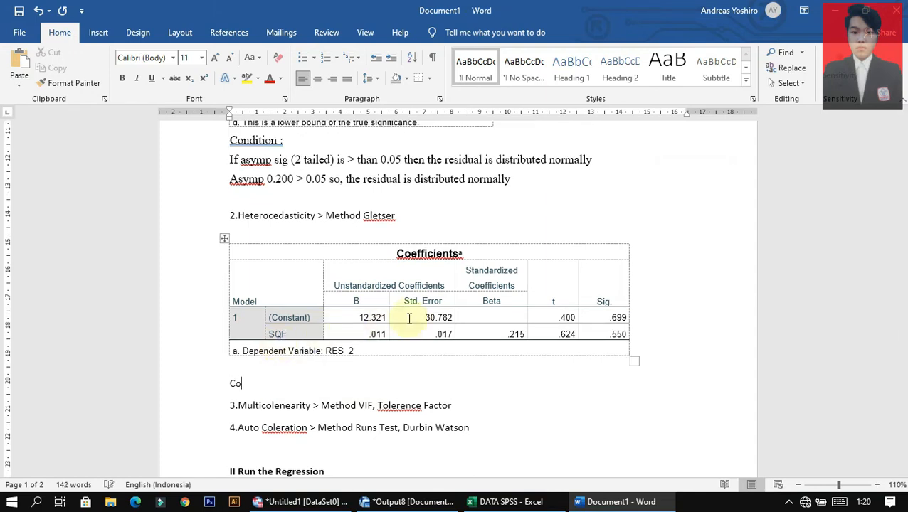
text(:)
key(Return)
scroll(407, 315, down, 1)
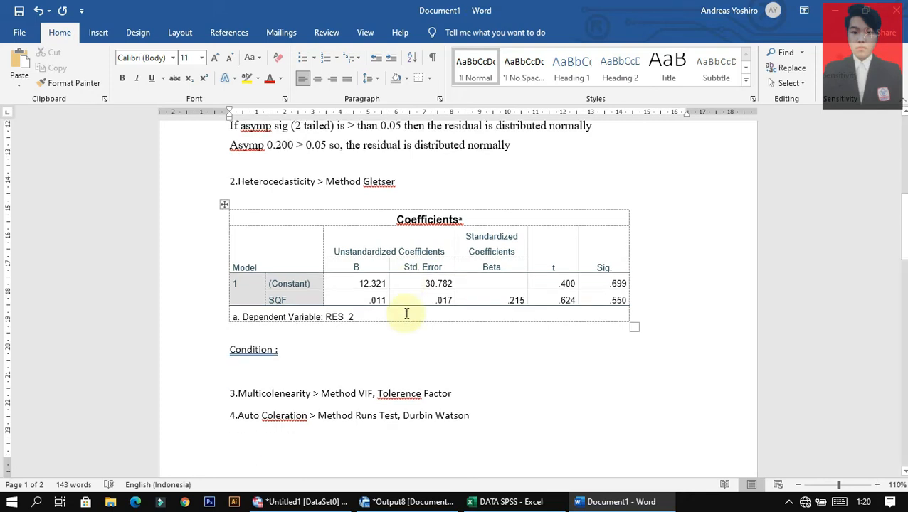
Begin the heteroscedasticity rule under Condition with "If Asymp sig Value > than 0.05 then".
text(If)
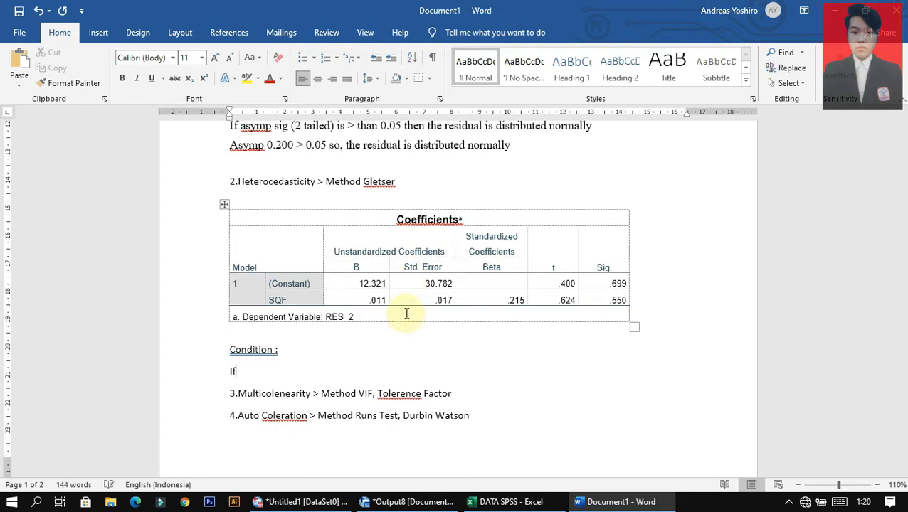
text( Asymp sig Value )
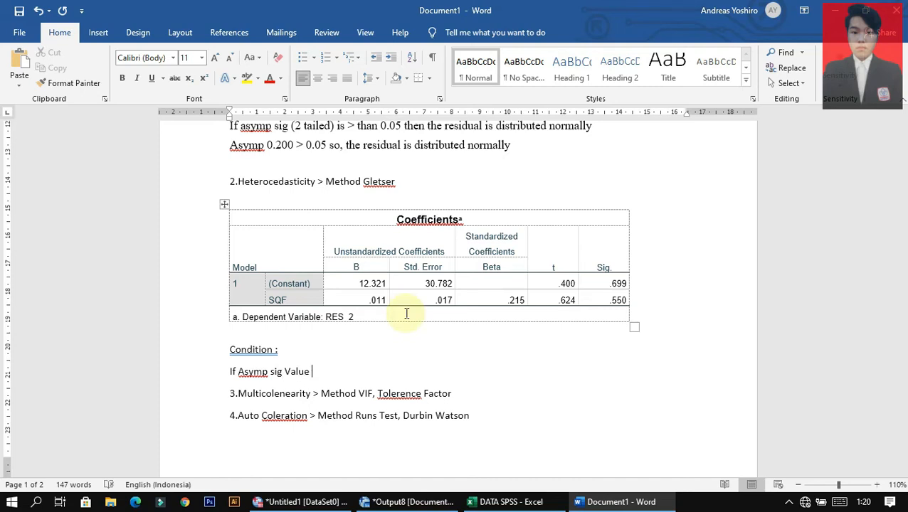
text(> 0.05 then)
click(318, 372)
text(than)
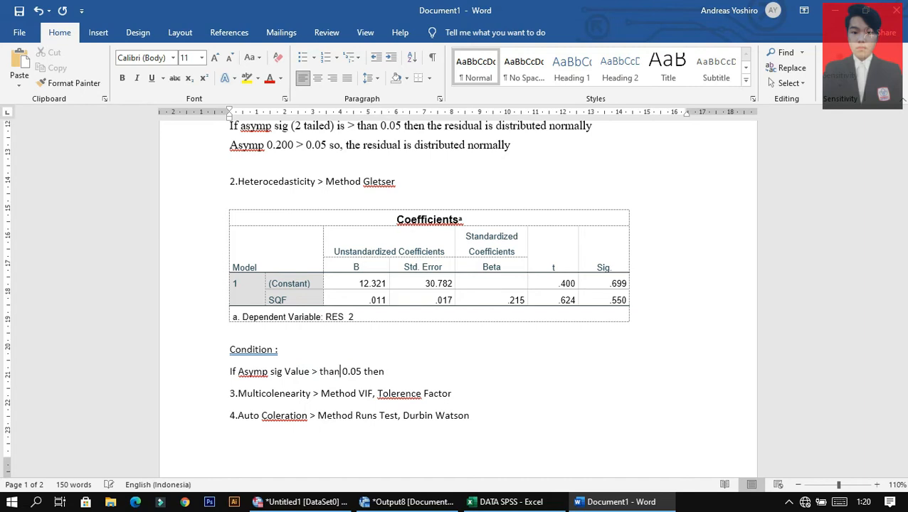
Complete the rule under Condition with "the variance are constant, so there is no problem with the heterocedasticy" and start a new line.
click(397, 372)
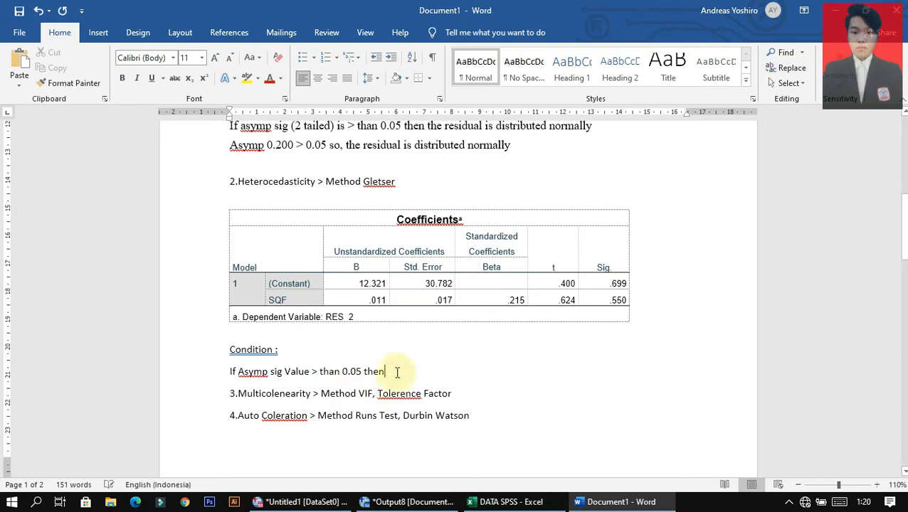
text(the variance are con)
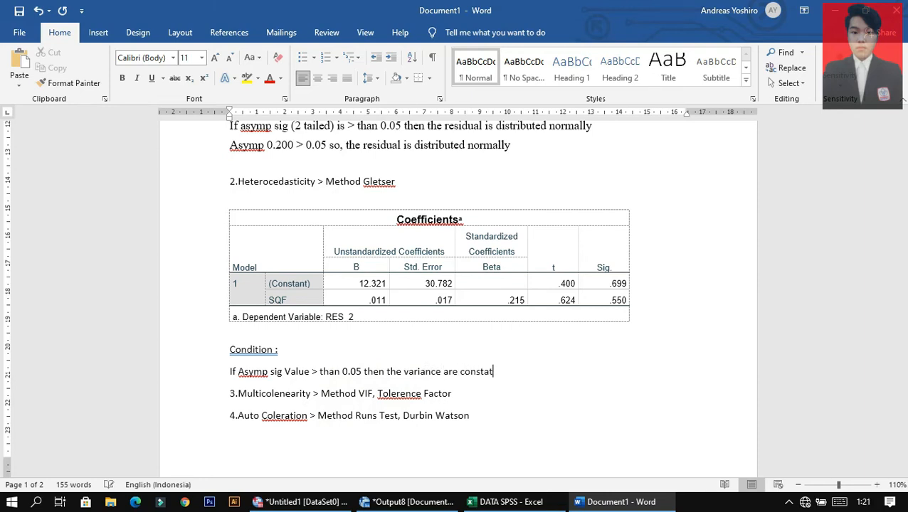
text(stant)
key(BackSpace)
key(BackSpace)
key(BackSpace)
text(there is no problem with the h)
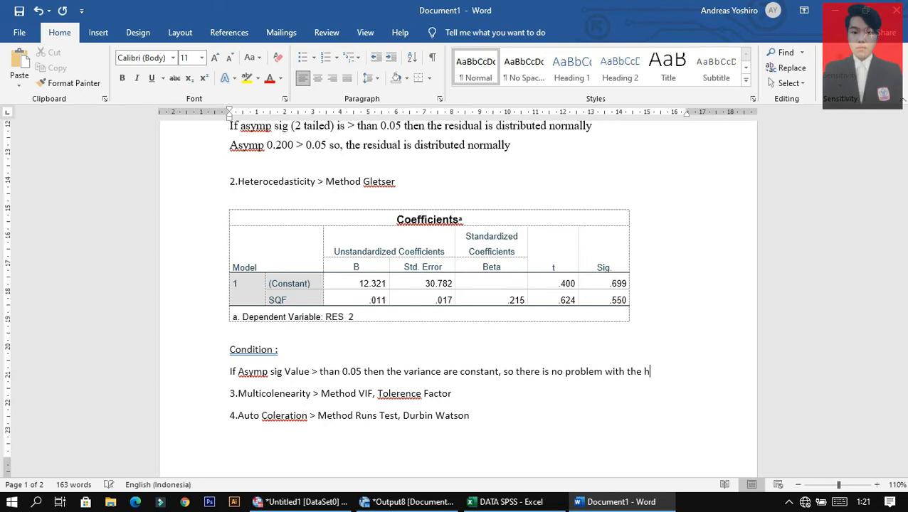
text(eterocedast)
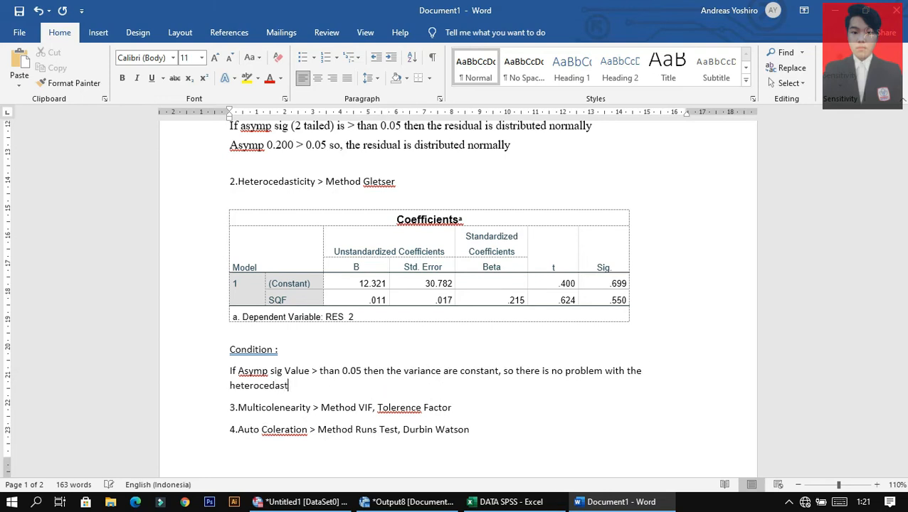
text(icy)
key(Return)
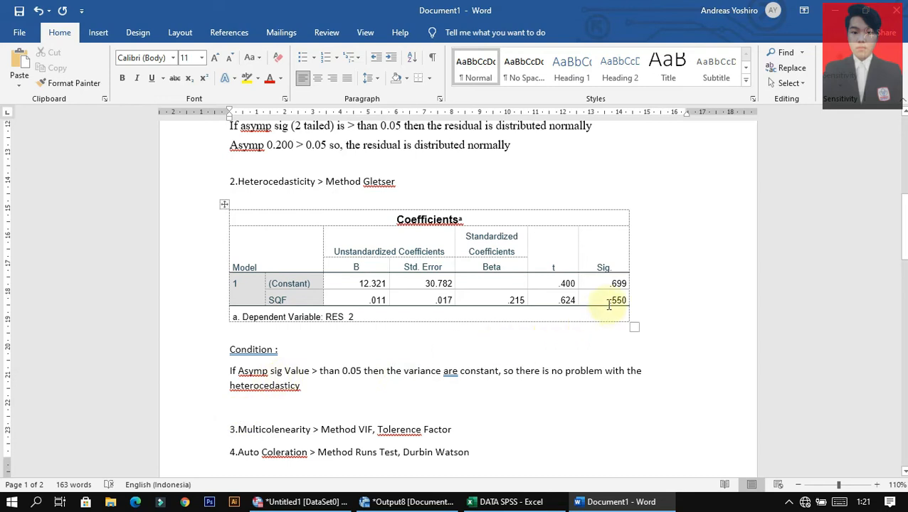
Highlight SQF's Sig. value yellow and add "Asymp Sig Value : 0.550 > 0.05, so there is no problem with the heterocedasticity" below the rule.
drag(604, 300, 632, 306)
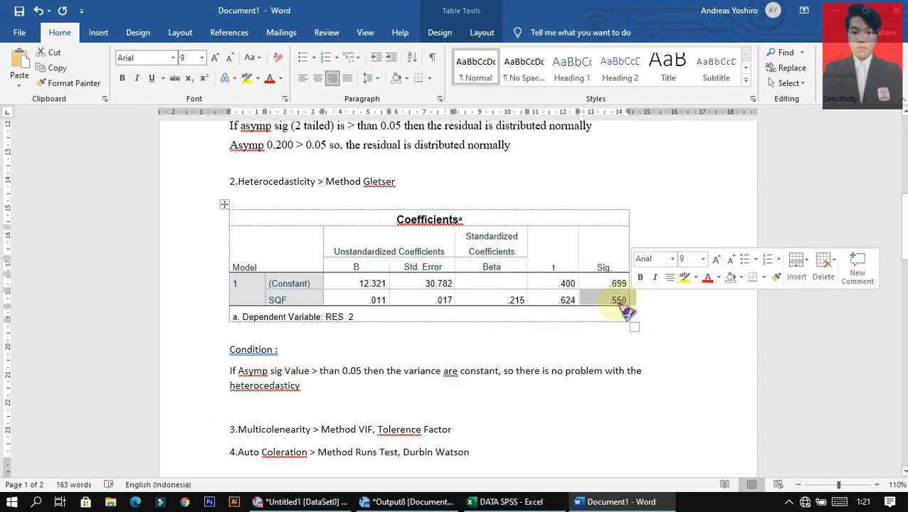
click(246, 79)
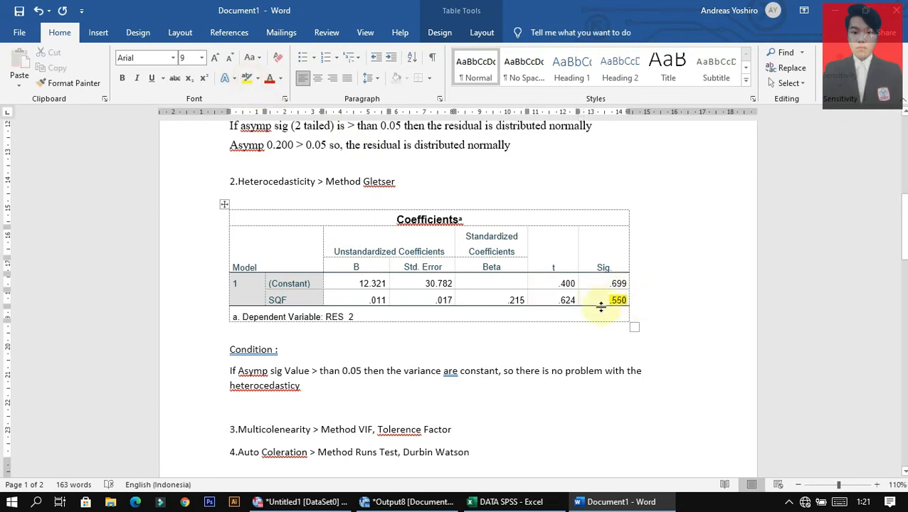
scroll(398, 367, down, 1)
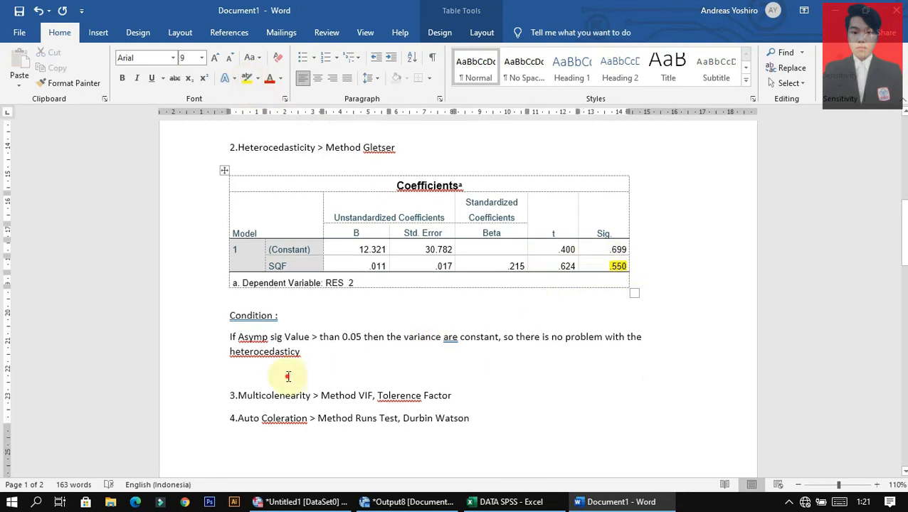
click(288, 376)
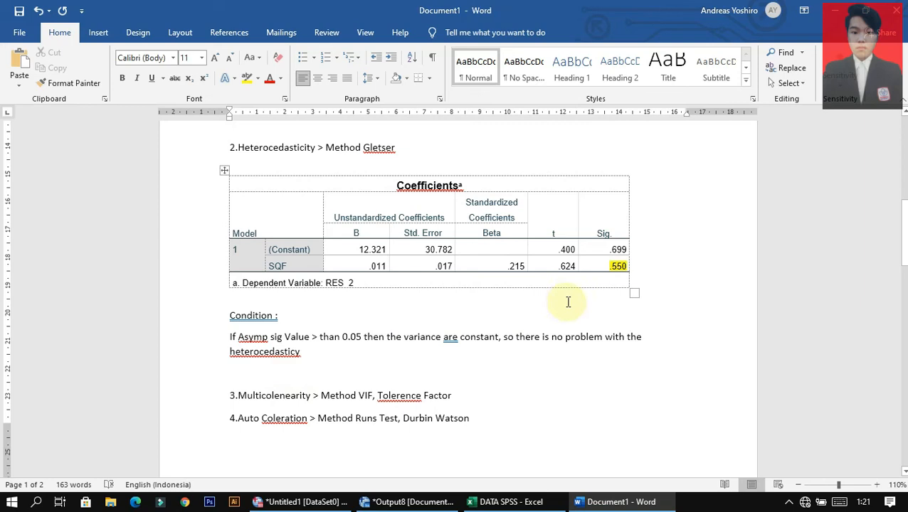
text(Asymp Sig Value : 0.550 >)
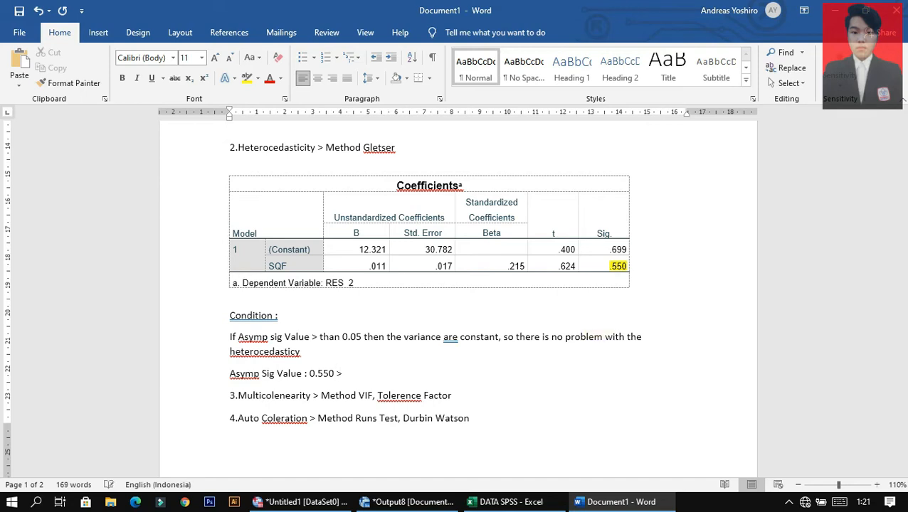
text(.05, so there is no)
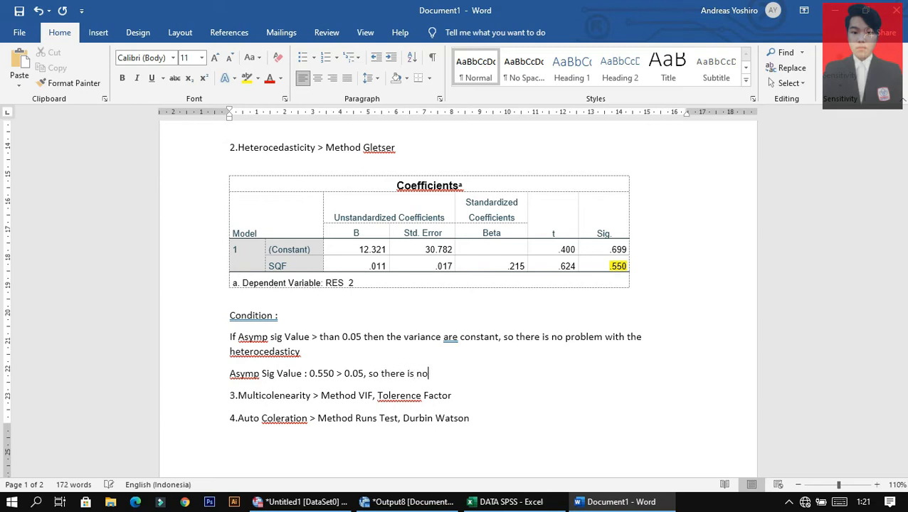
text(blem with the heterocedasticity)
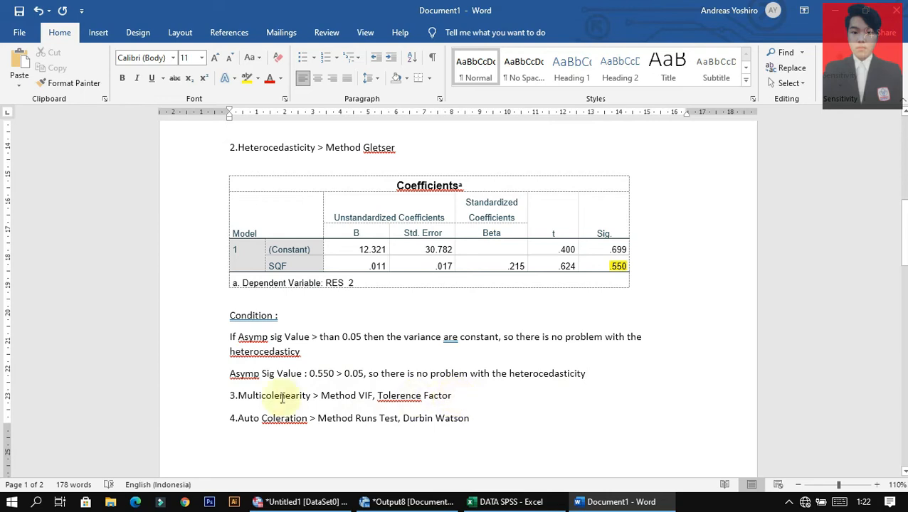
drag(456, 397, 259, 401)
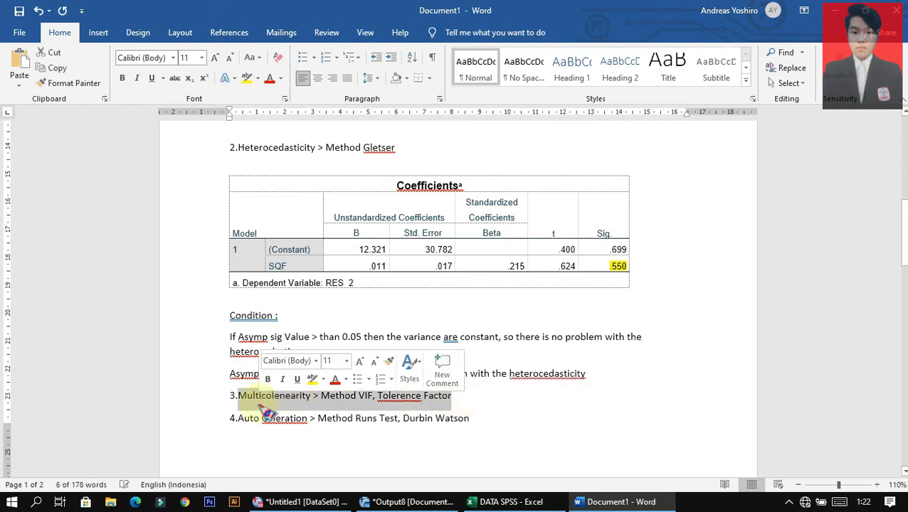
click(403, 419)
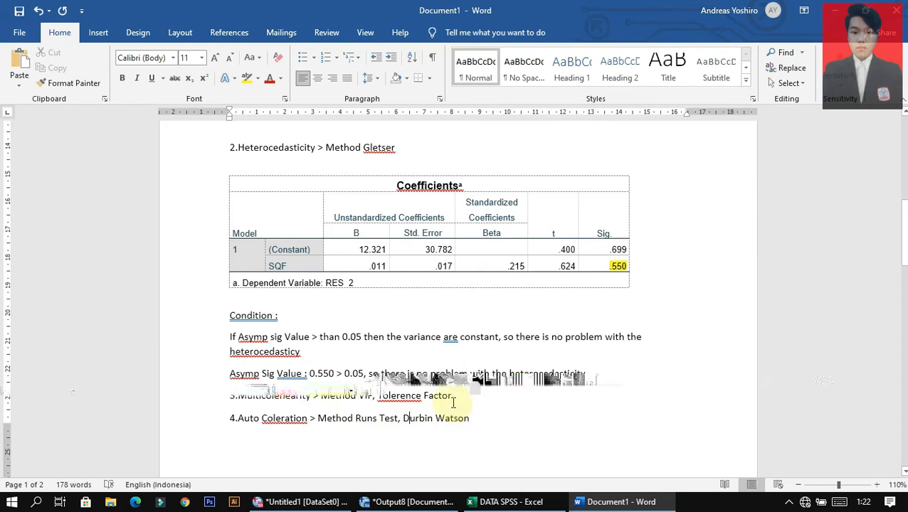
Switch to the SPSS data editor and set up a linear regression with PRC replacing RES_2 as the dependent variable.
mouse_move(302, 501)
click(308, 428)
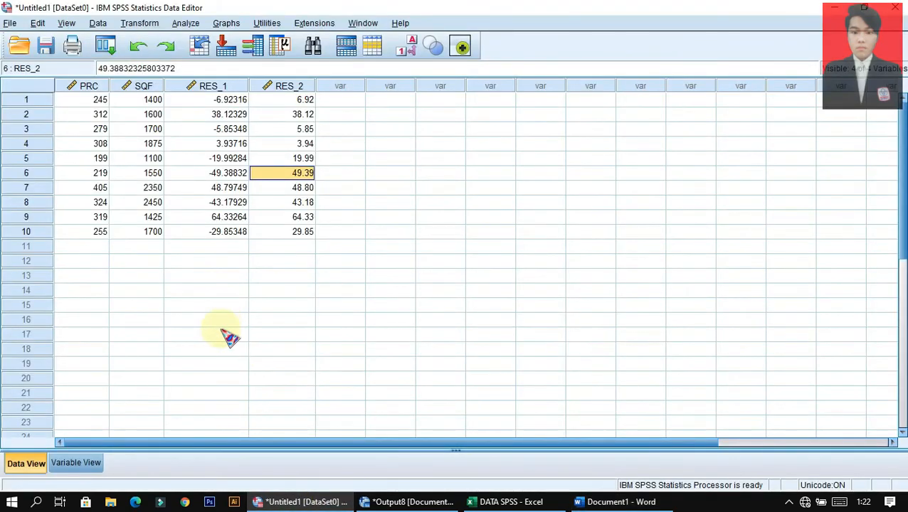
click(186, 23)
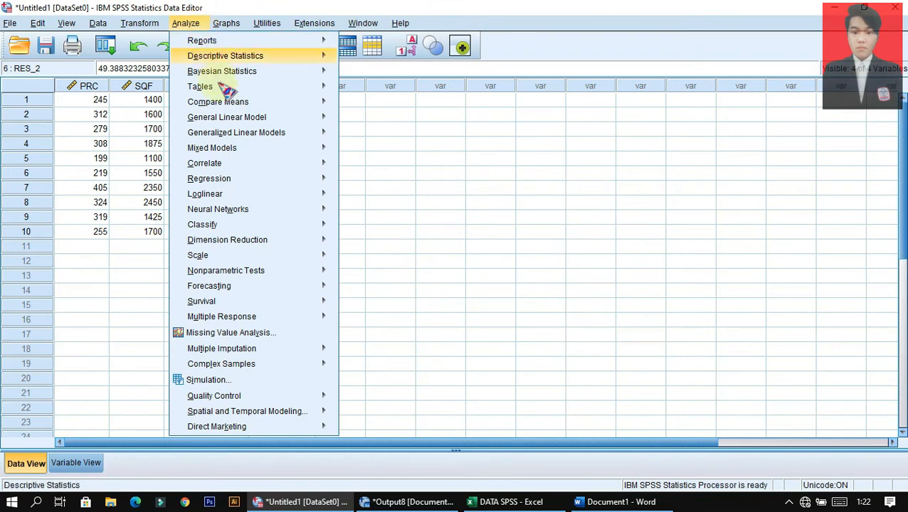
mouse_move(237, 179)
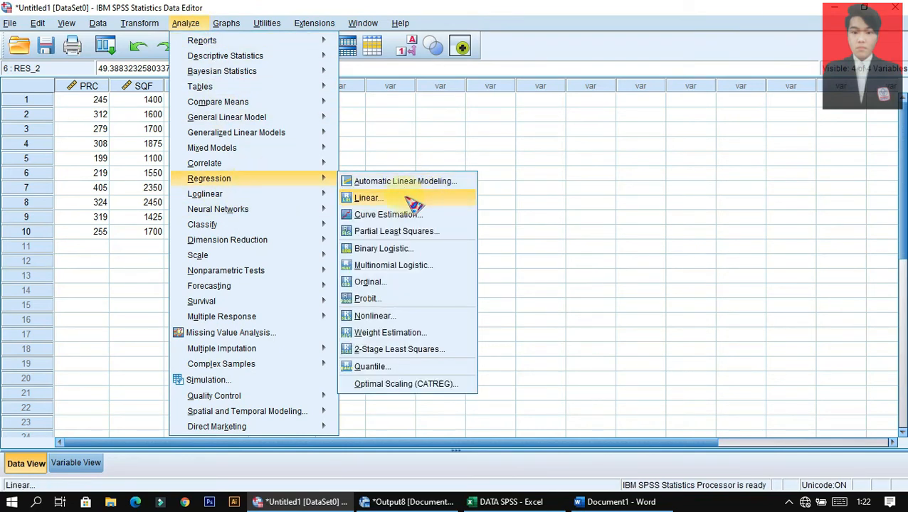
click(402, 197)
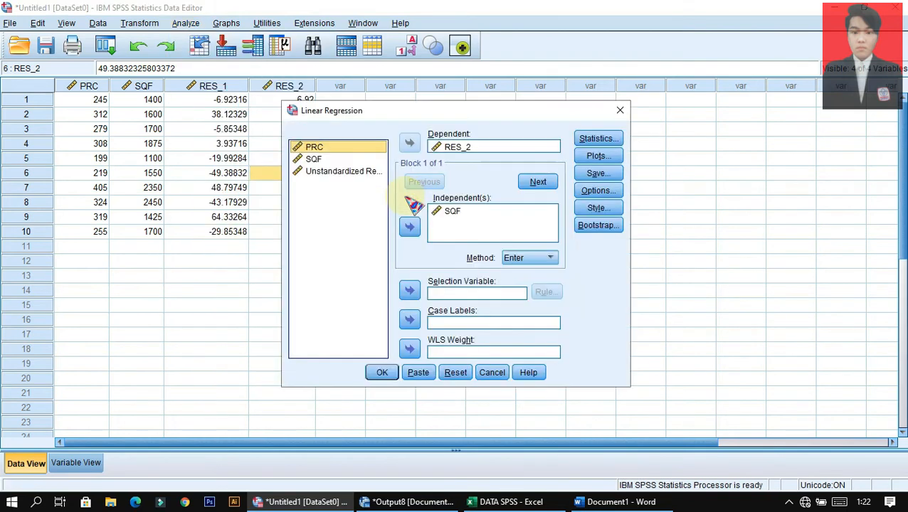
click(447, 148)
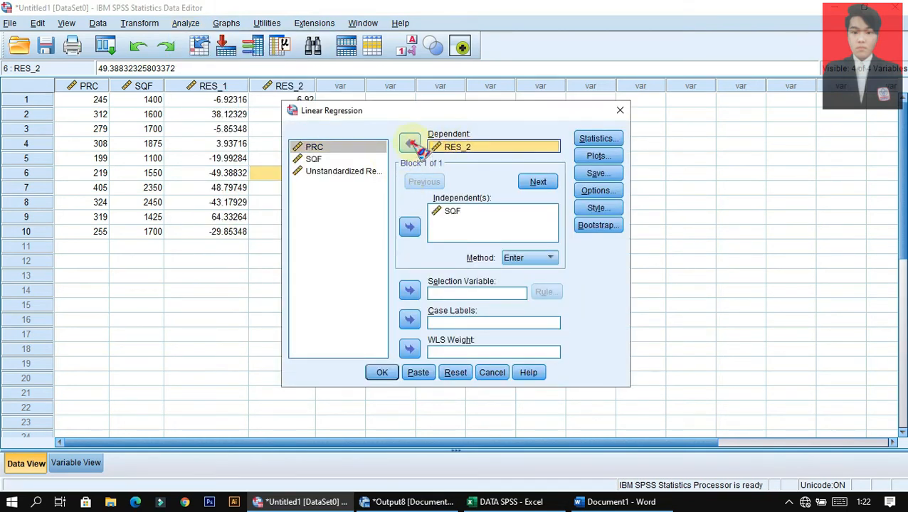
click(410, 144)
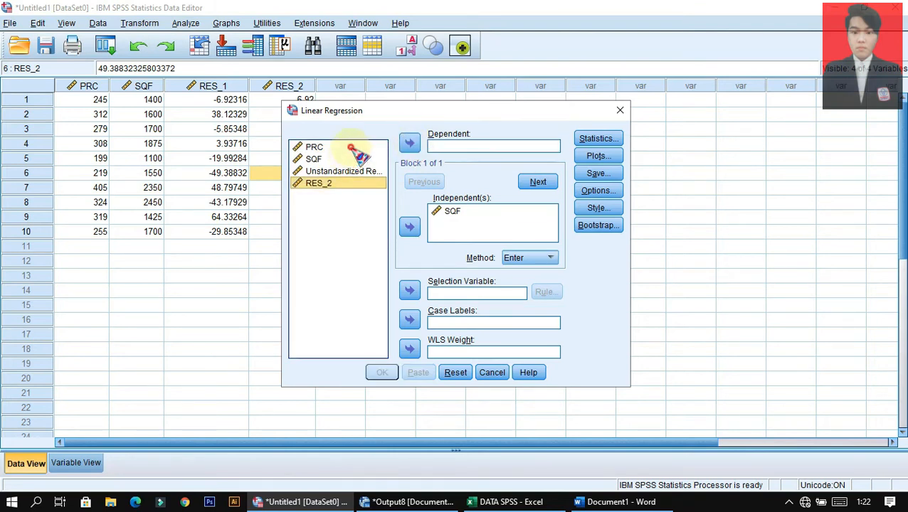
click(351, 148)
click(410, 144)
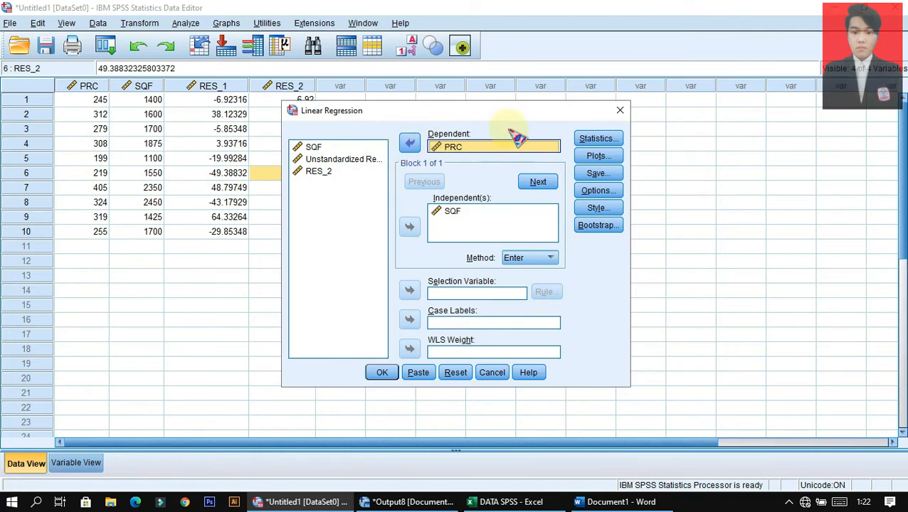
Turn on collinearity diagnostics for the PRC on SQF regression, check the save options and run the analysis.
click(609, 141)
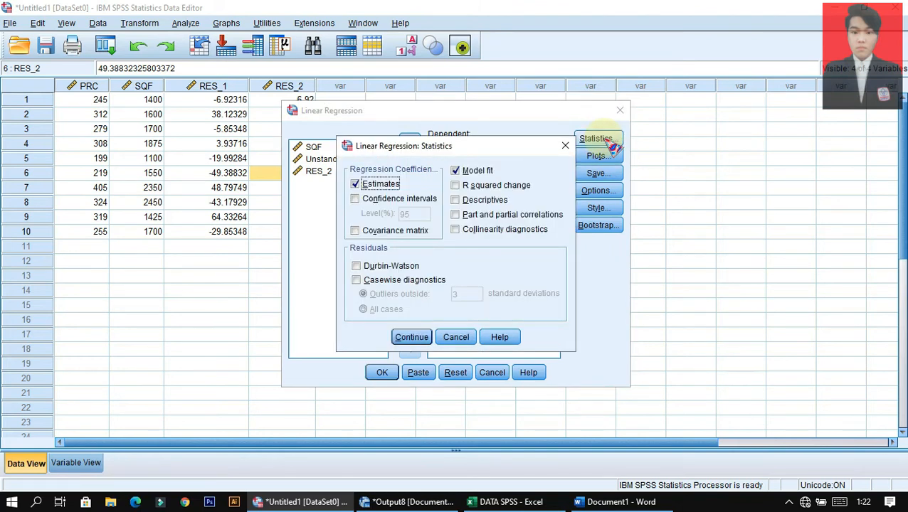
click(484, 233)
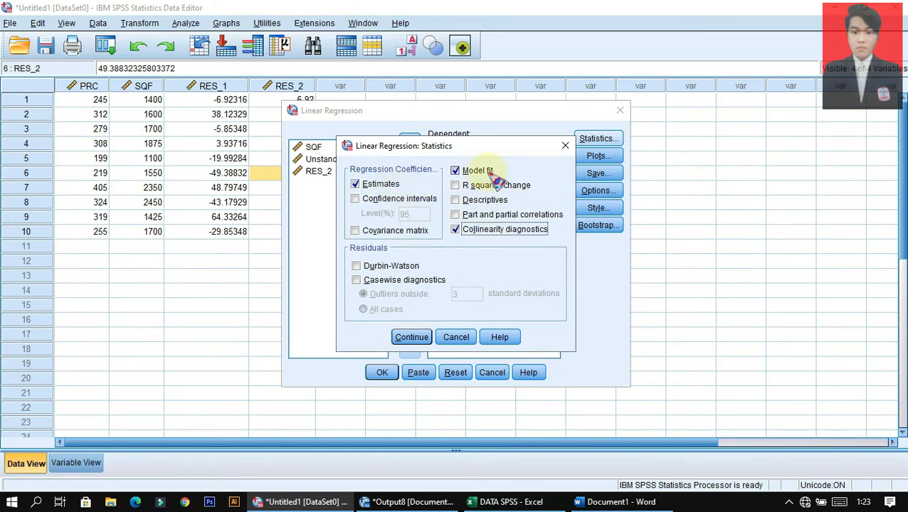
click(414, 338)
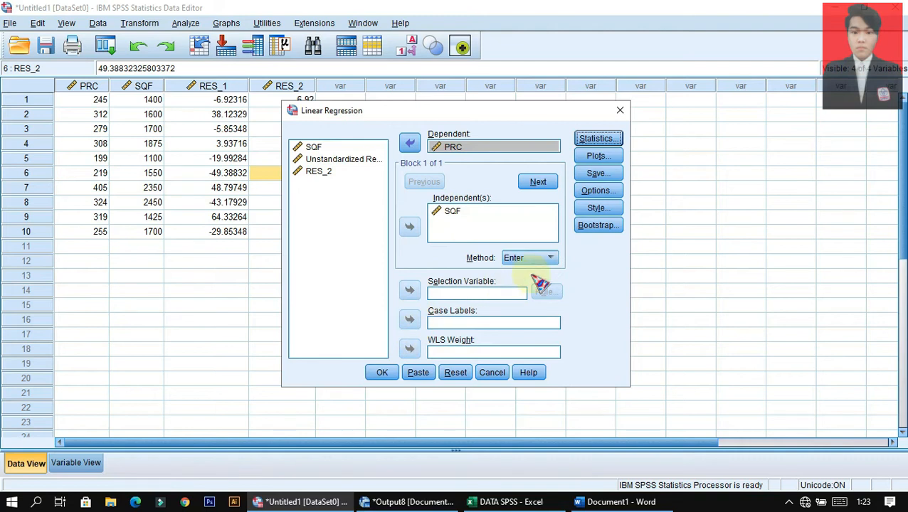
click(600, 174)
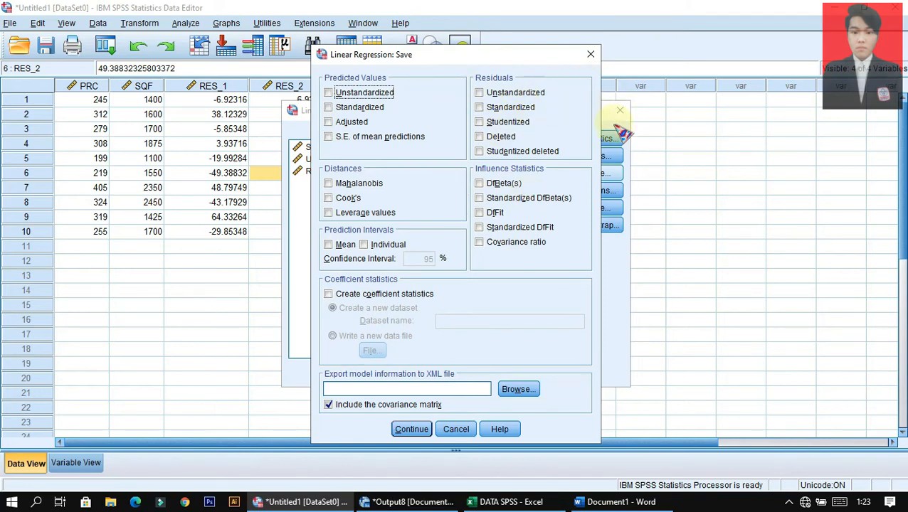
click(413, 430)
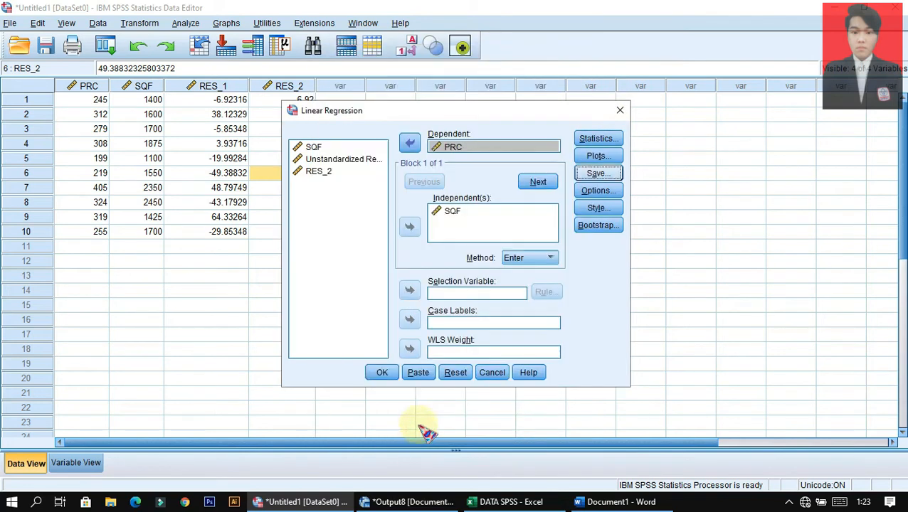
click(379, 372)
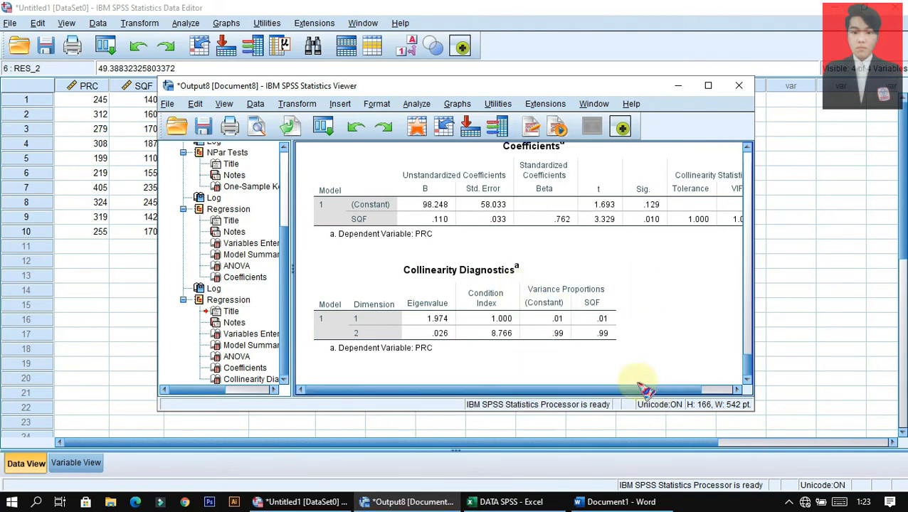
Copy the new Coefficients table with collinearity statistics into the Word document, on the page after the heading "3.Multicolenearity > Method VIF, Tolerence Factor".
scroll(636, 313, up, 1)
drag(490, 388, 544, 396)
click(578, 232)
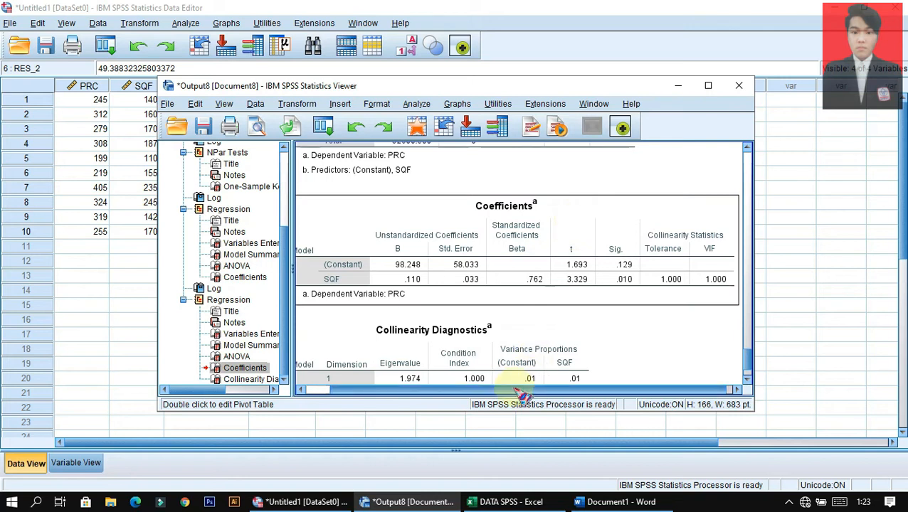
drag(523, 395, 494, 395)
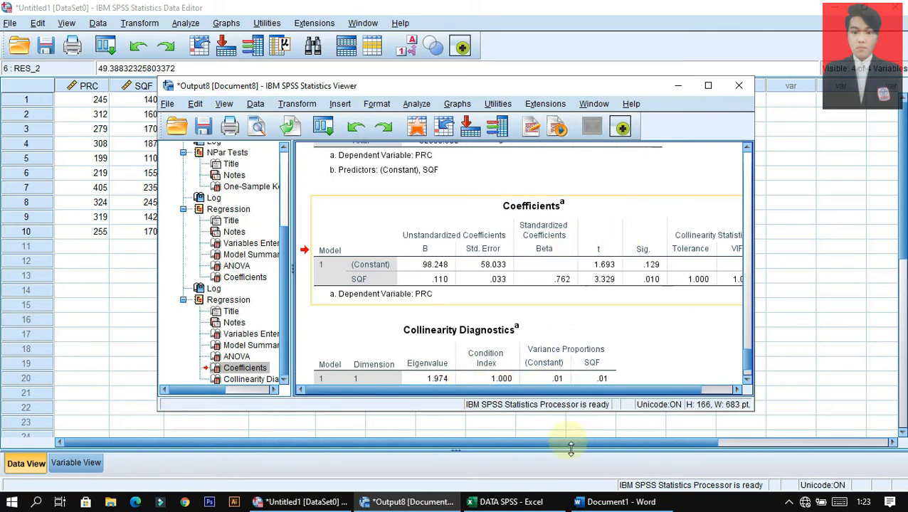
click(616, 502)
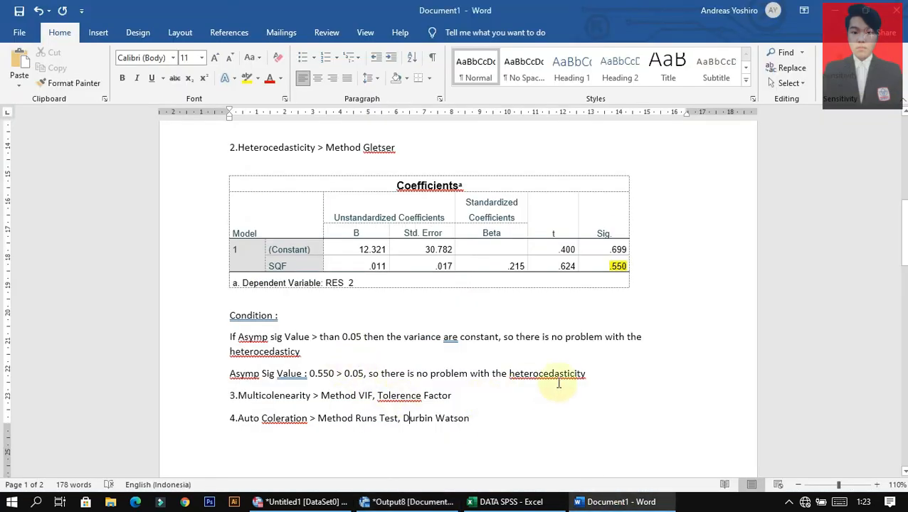
click(627, 373)
key(Return)
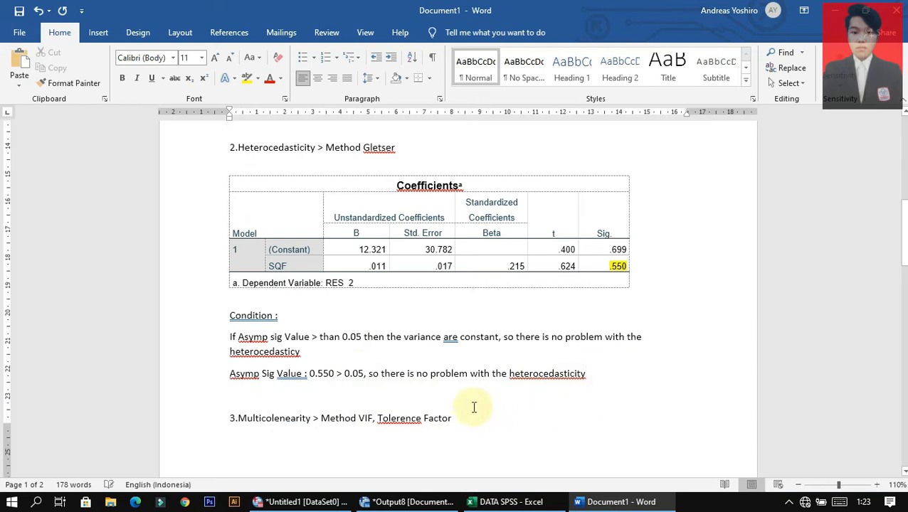
scroll(475, 385, down, 2)
click(477, 357)
key(ctrl+Return)
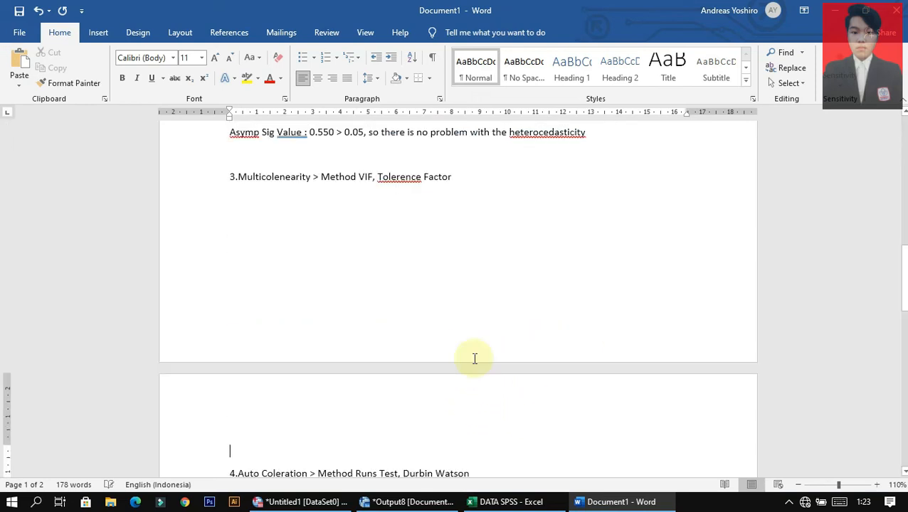
key(ctrl+v)
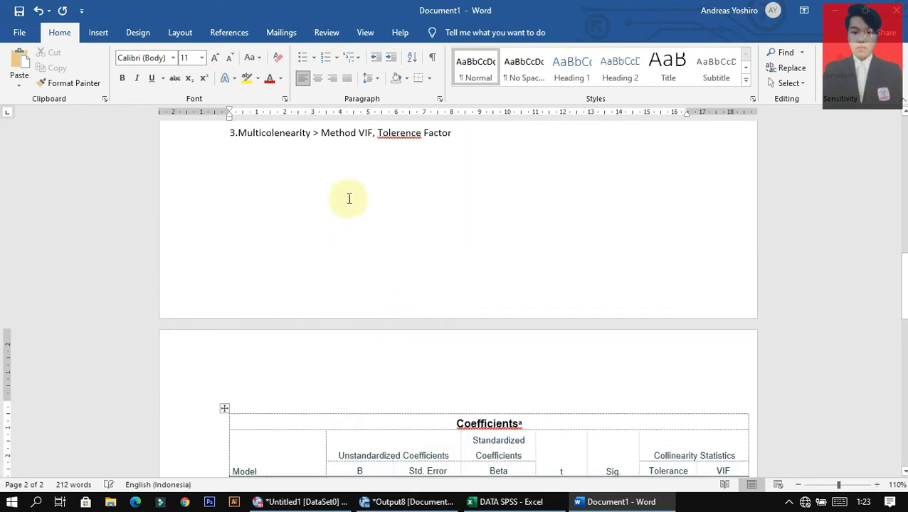
Move the "3.Multicolenearity > Method VIF, Tolerence Factor" heading onto the second page, directly above the pasted Coefficients table.
scroll(349, 199, up, 1)
click(380, 146)
key(ctrl+Return)
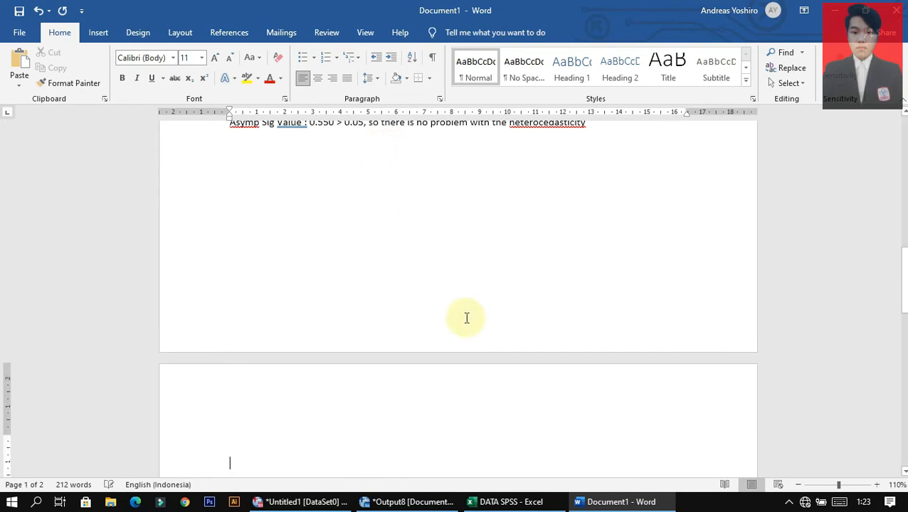
key(BackSpace)
scroll(486, 387, down, 4)
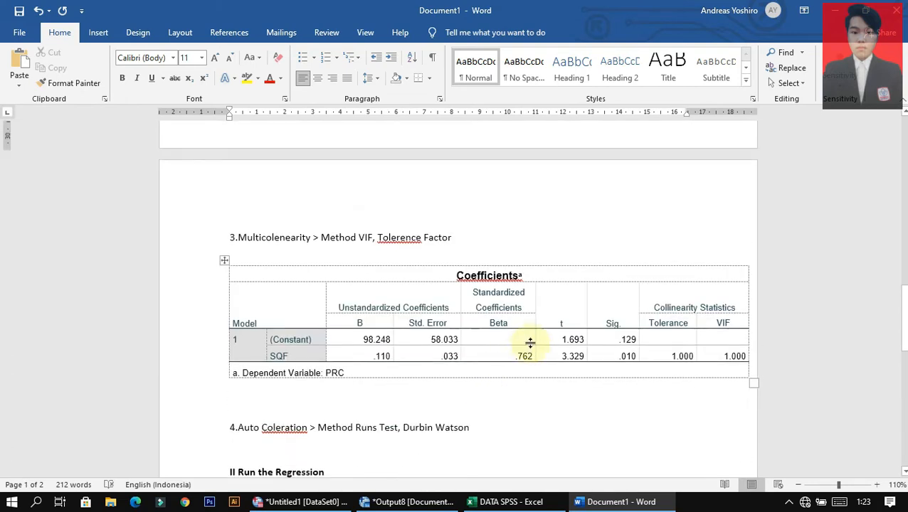
Below the Coefficients table, write "Condition :" and "If tolerance Factor is > than 0.1 then independent variable are independent with no high coleration".
scroll(354, 393, down, 1)
click(324, 325)
text(Condition)
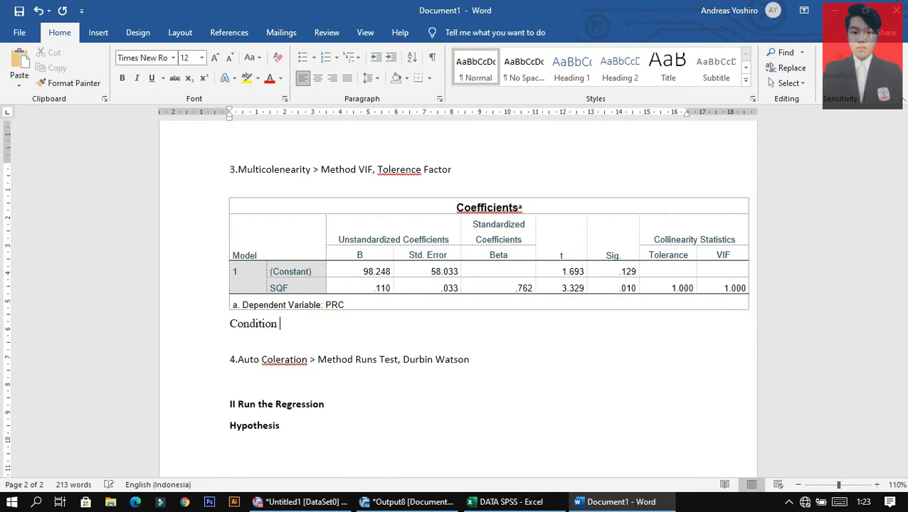
text(:)
key(Return)
text(If toler)
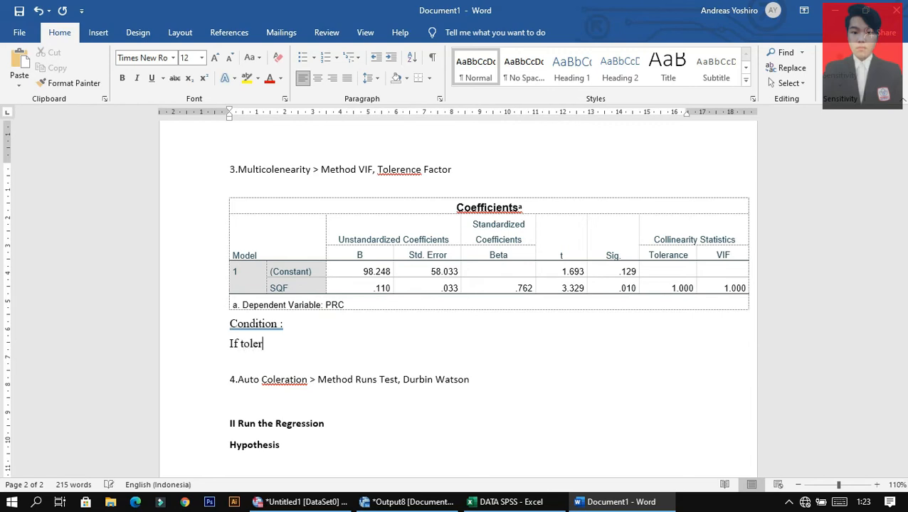
text(ence F)
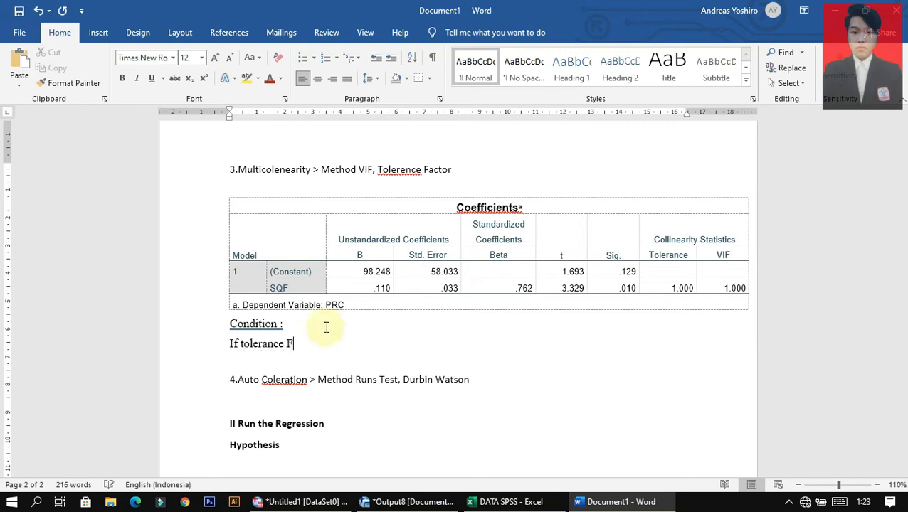
text(actor )
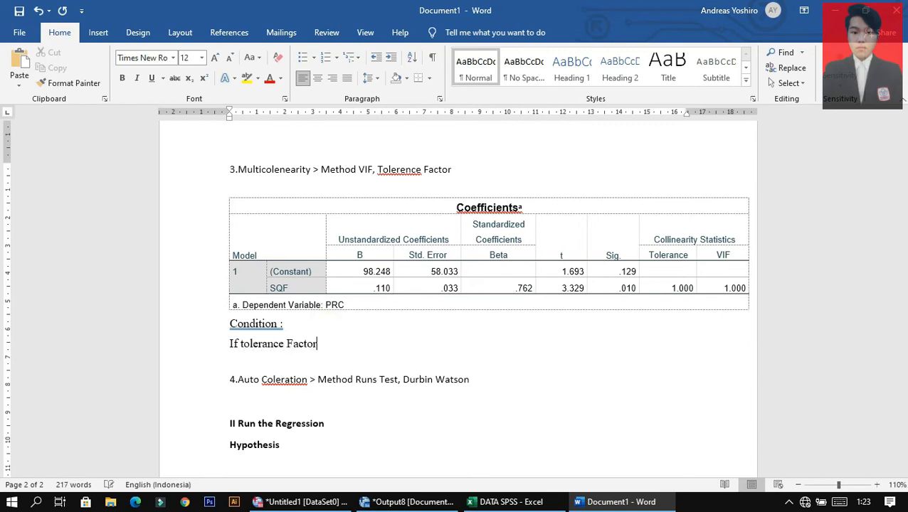
text(is > than 0.1 then i)
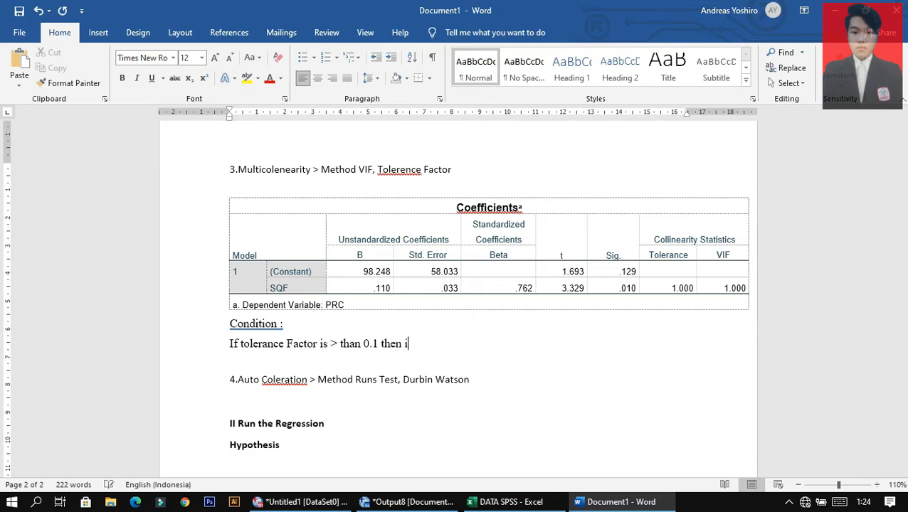
text(ndependent variab)
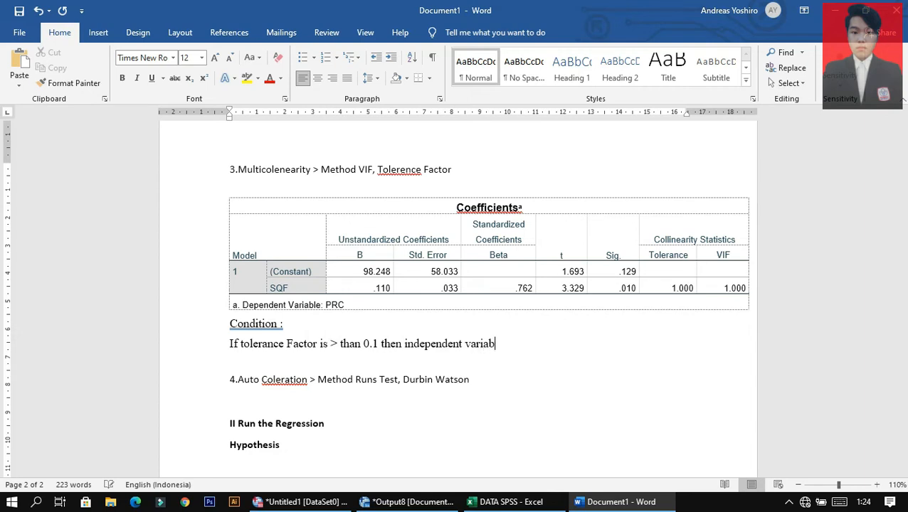
text(le are independent with no ho)
key(BackSpace)
text(igh coleration)
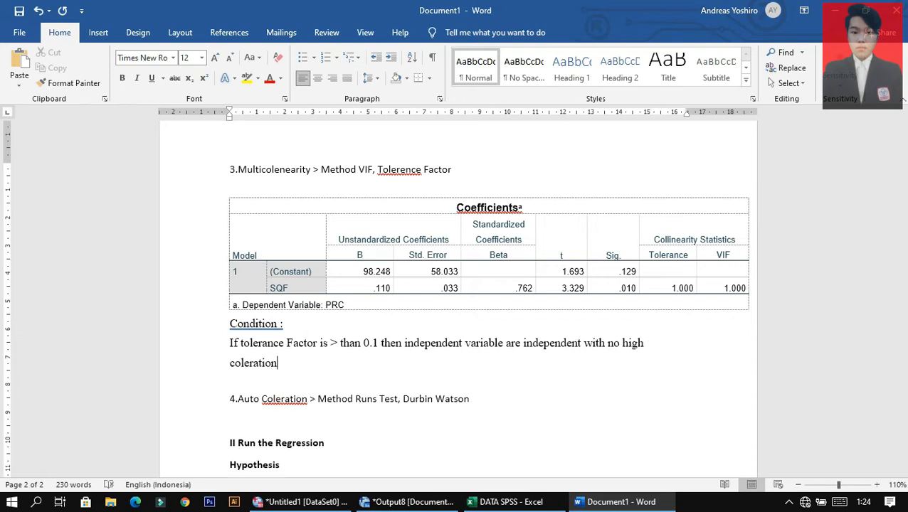
Complete the tolerance condition with ", so there is no problem with multicolearity" and start a new line.
key(BackSpace)
text(, so ther)
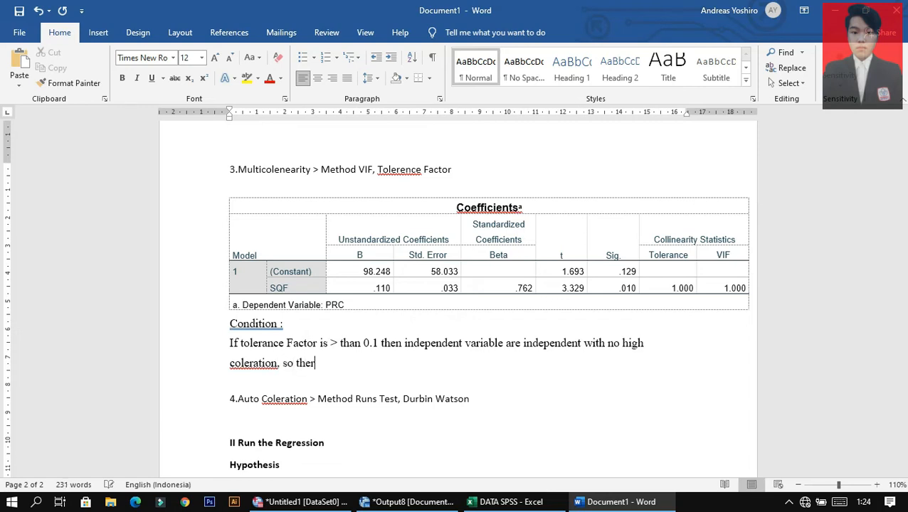
text(e is no problem with)
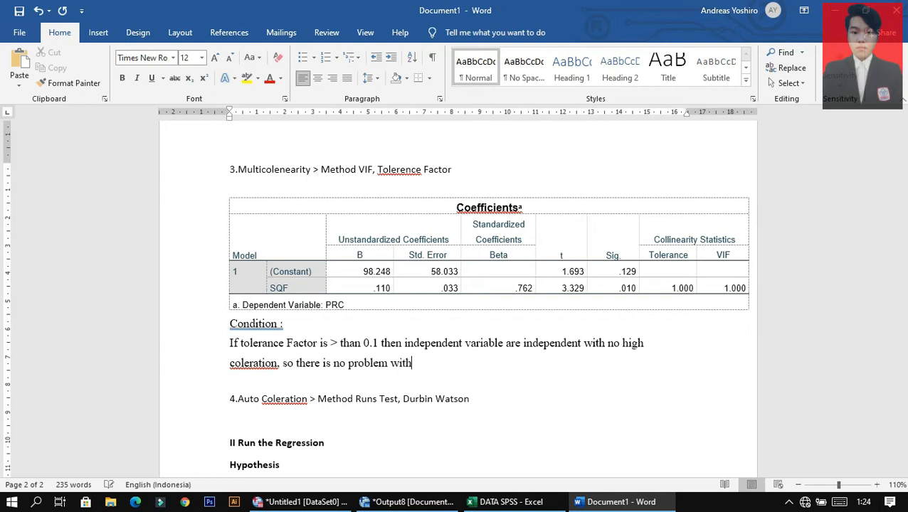
text( multicolea)
text(n)
key(BackSpace)
text(arity)
key(Return)
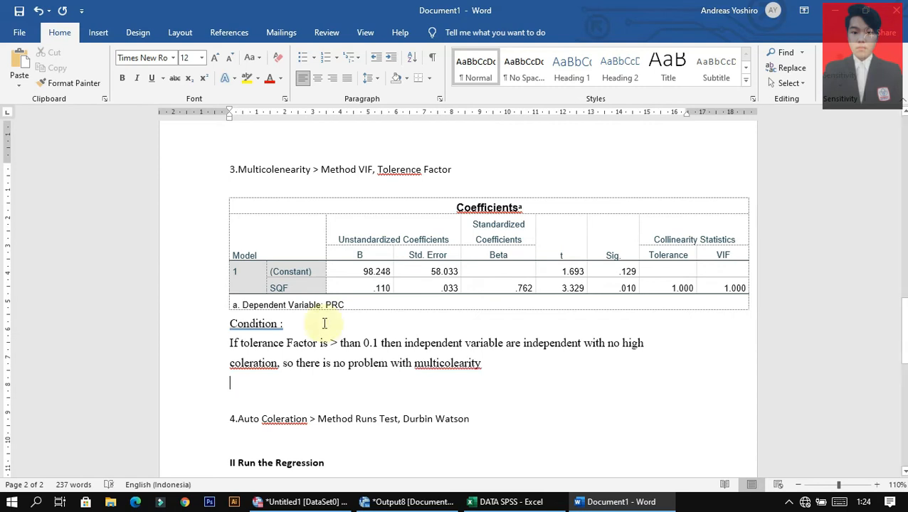
Begin the VIF condition with "If VIF is < 10 then independent are independent with no high coleration,".
text(If )
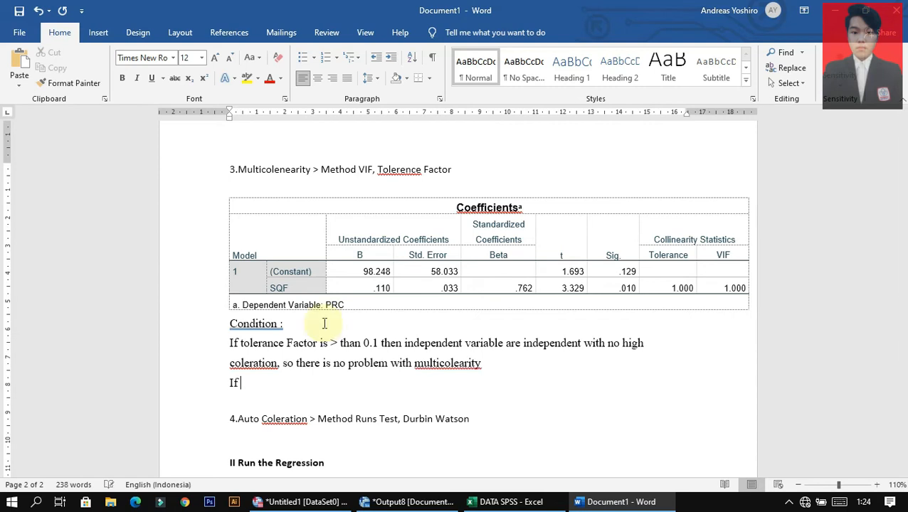
text(VIF is)
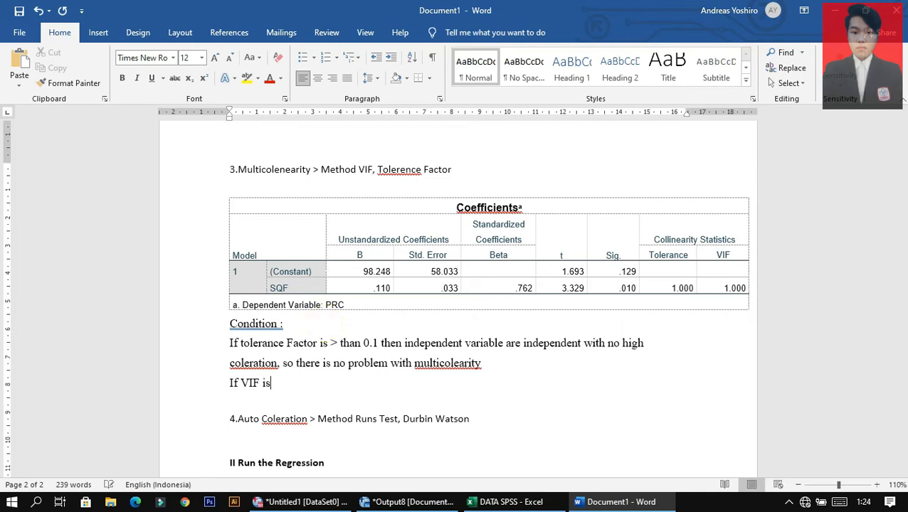
text( <)
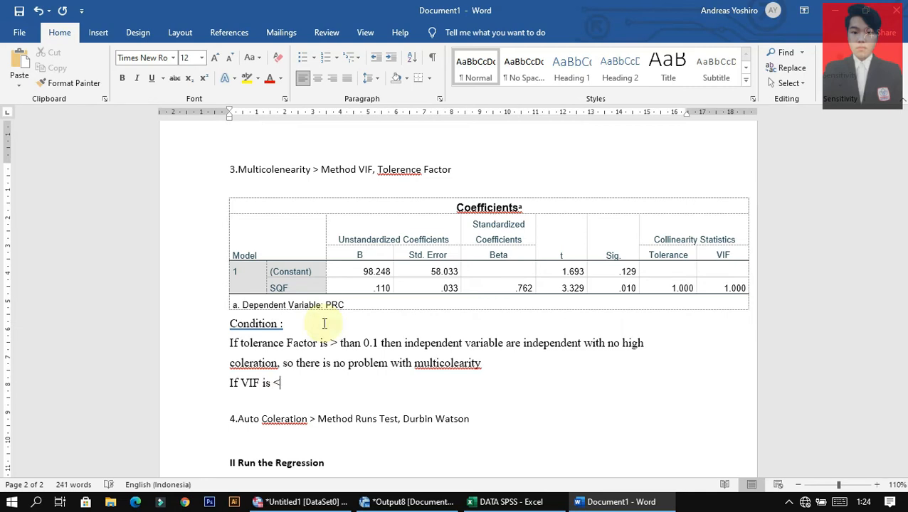
text( 10 then independent )
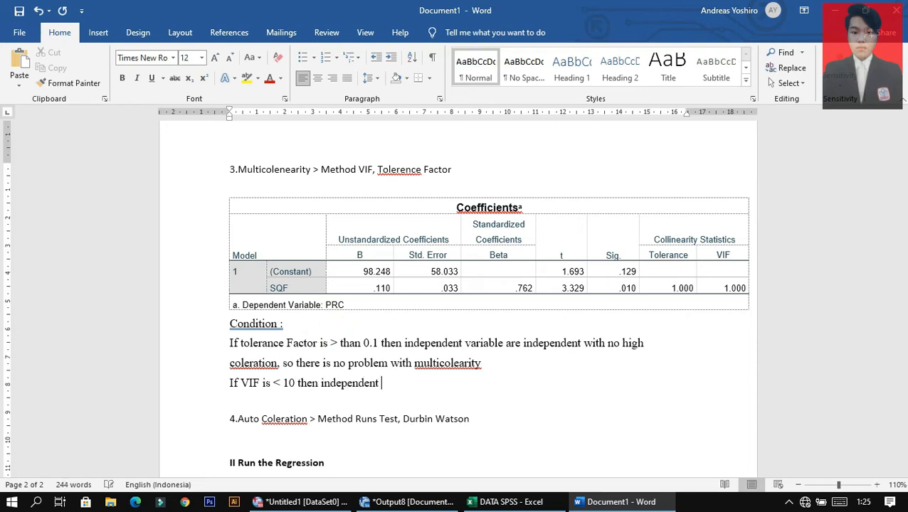
text(are independent )
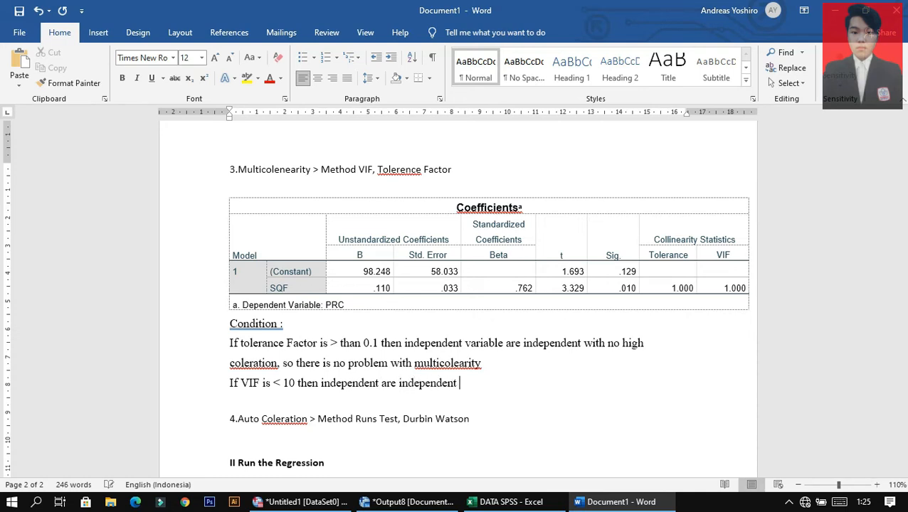
text(with no hih)
key(BackSpace)
text(gh )
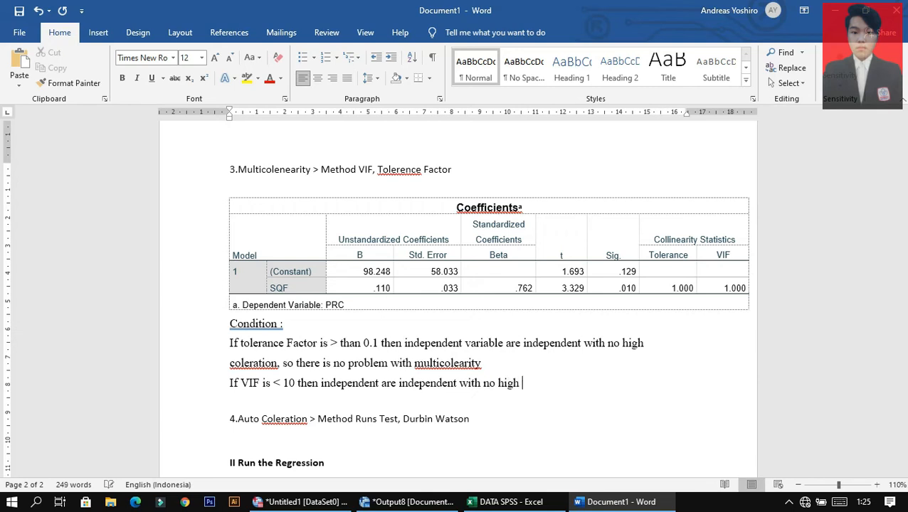
text(collera)
key(BackSpace)
key(BackSpace)
key(BackSpace)
key(BackSpace)
text(ent ar)
key(BackSpace)
text(ration, )
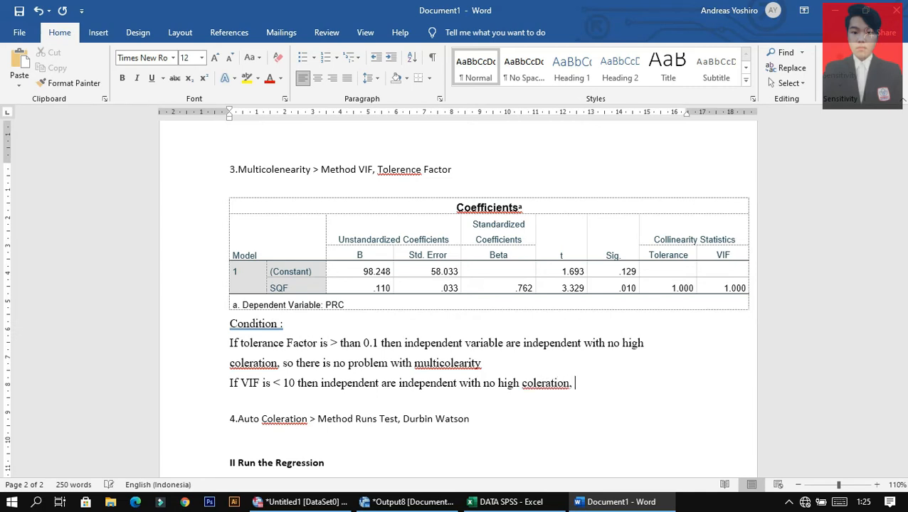
Finish the VIF condition with "so there is no problem with multicolenearity" and correct the same word's spelling in the tolerance condition.
text(so there is no prob)
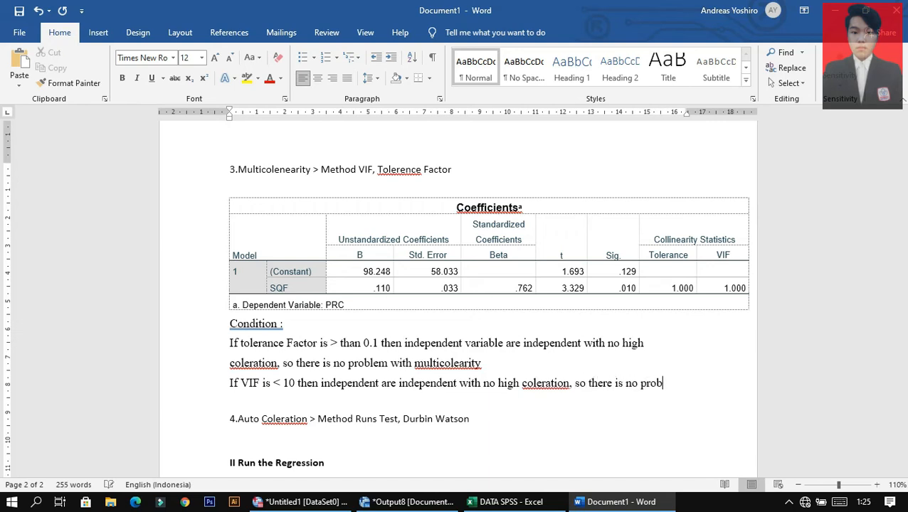
text(lem with multicole)
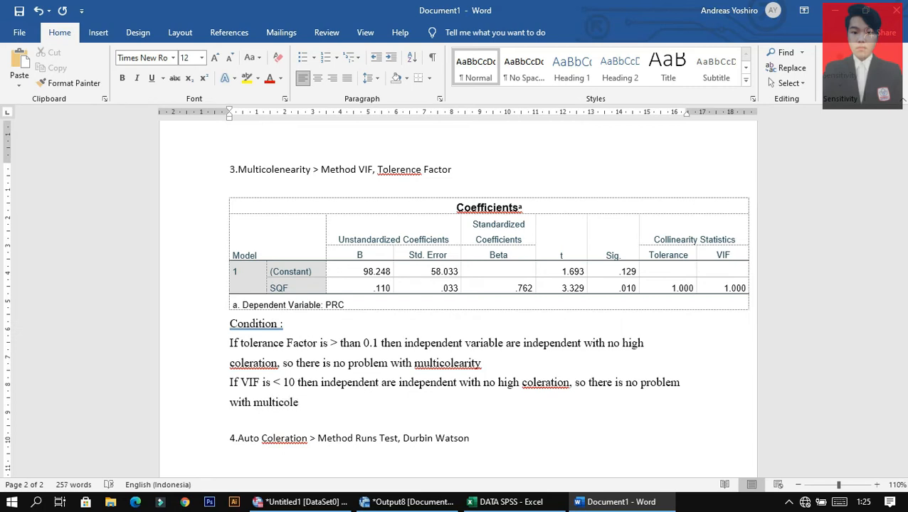
text(arity)
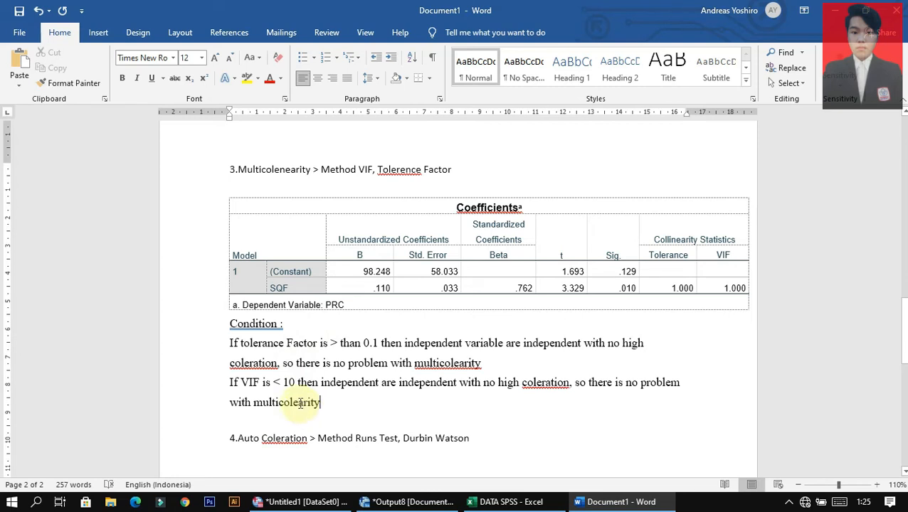
click(300, 403)
text(ne)
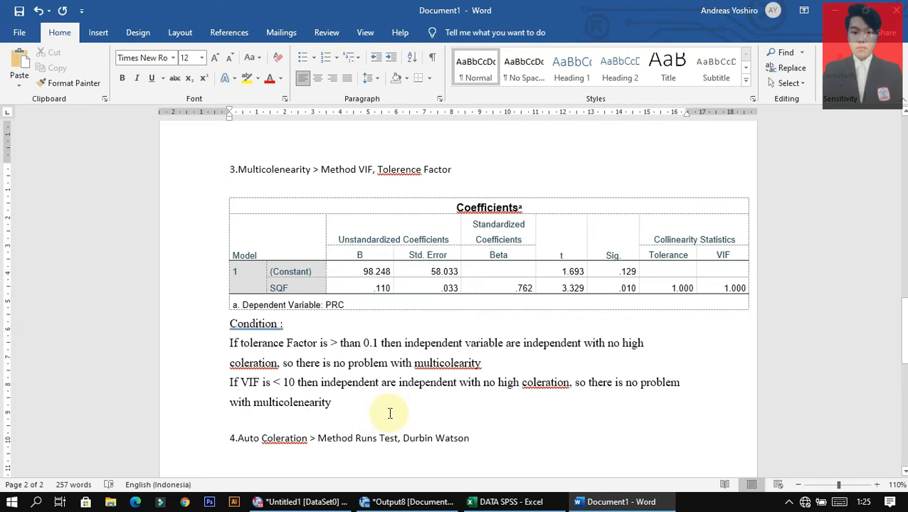
scroll(389, 414, up, 1)
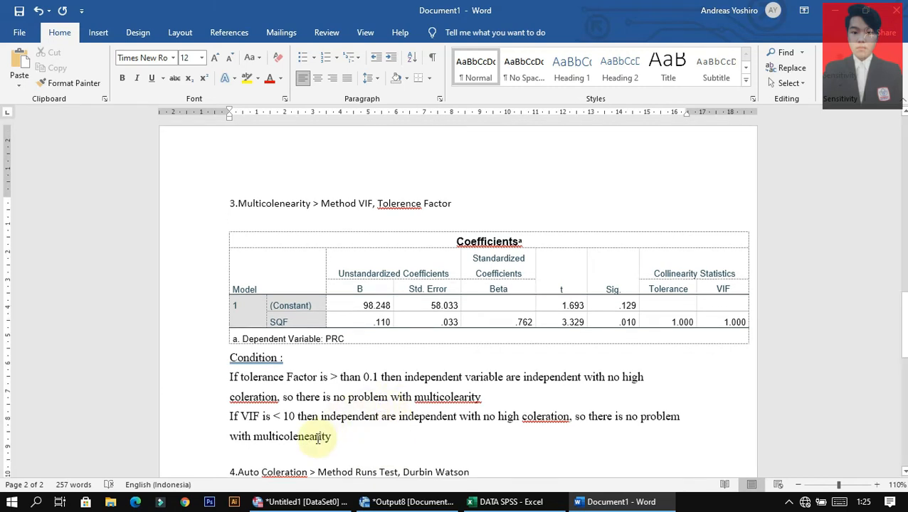
click(454, 397)
text(en)
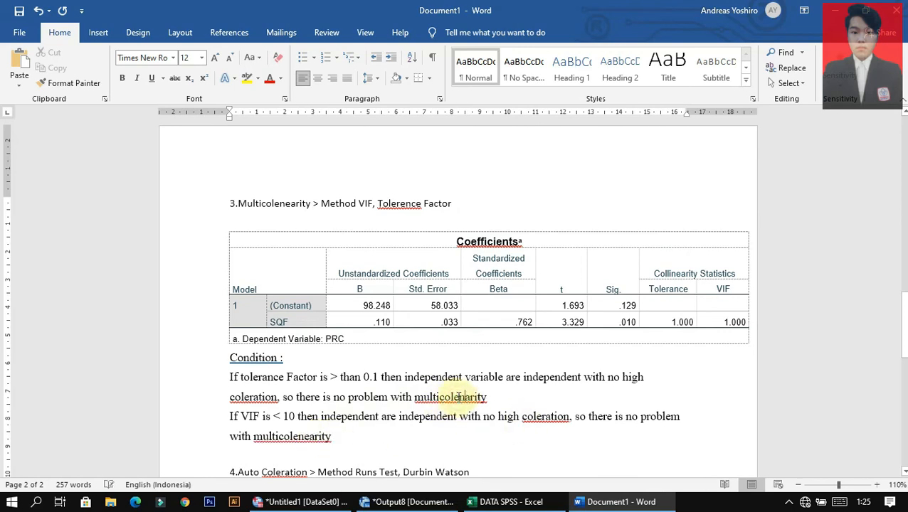
Leave a blank line after the VIF condition and add the labels "Tol :" and "VIF :" on separate lines.
click(487, 435)
scroll(466, 418, down, 3)
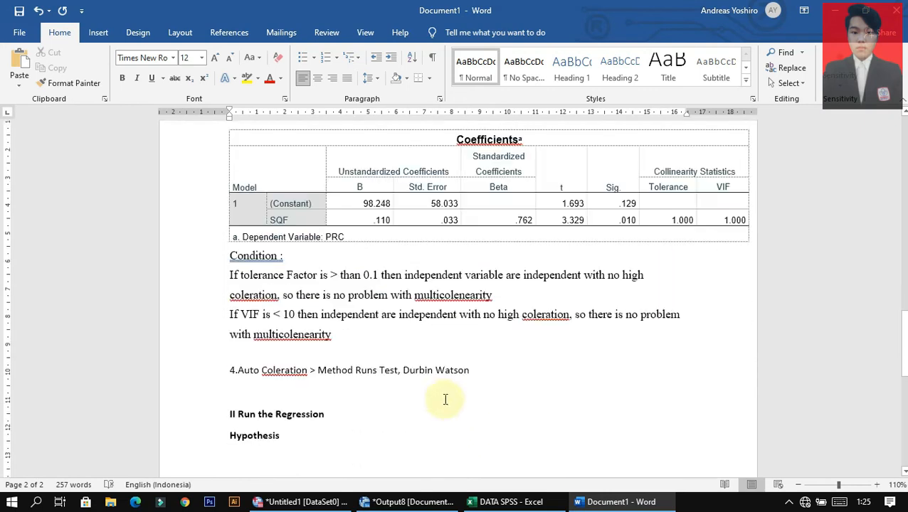
key(Return)
key(Return)
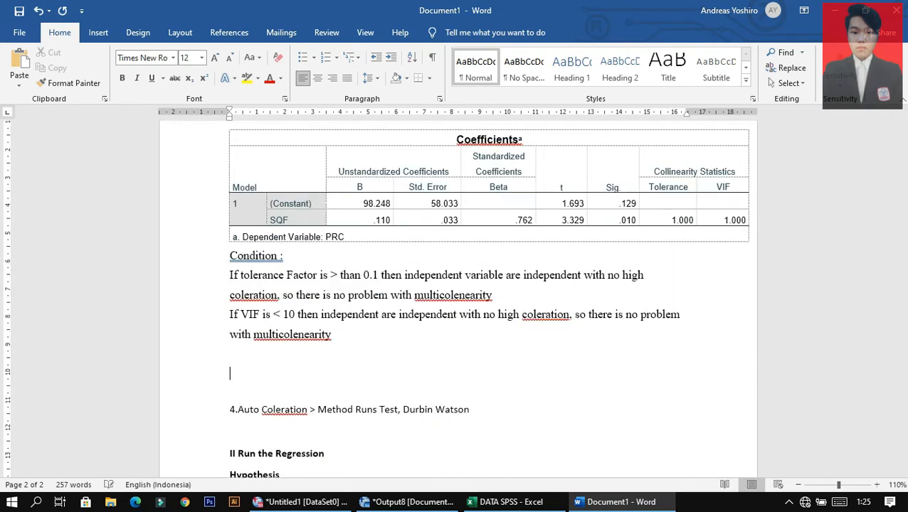
text(Tol)
text(rea)
key(BackSpace)
key(BackSpace)
key(BackSpace)
text(ere)
key(BackSpace)
key(BackSpace)
key(BackSpace)
text(:)
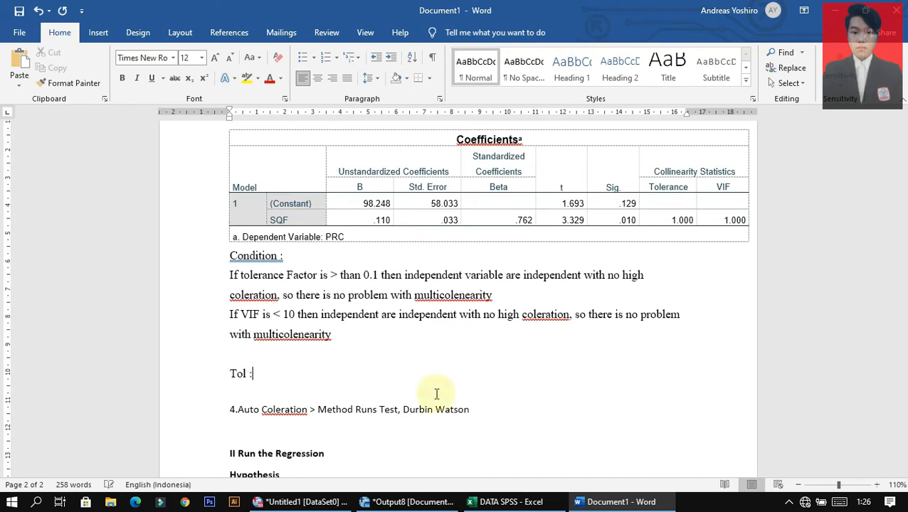
key(Return)
text(VIF :)
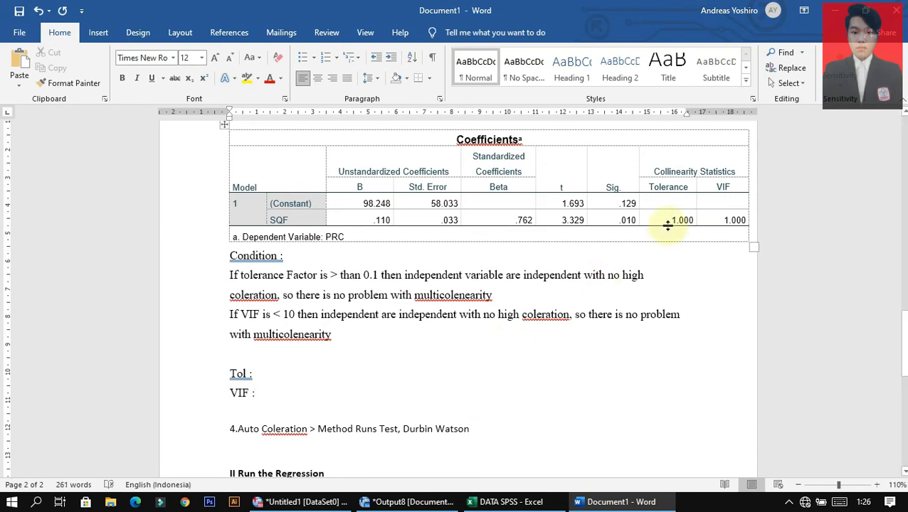
Highlight the SQF tolerance and VIF values in yellow and enter 1 after both the Tol and VIF labels.
drag(667, 225, 740, 222)
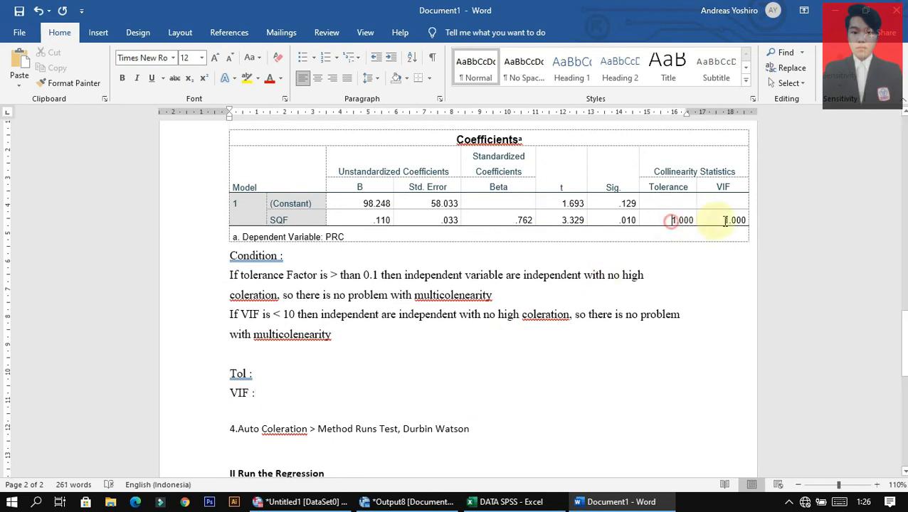
click(246, 77)
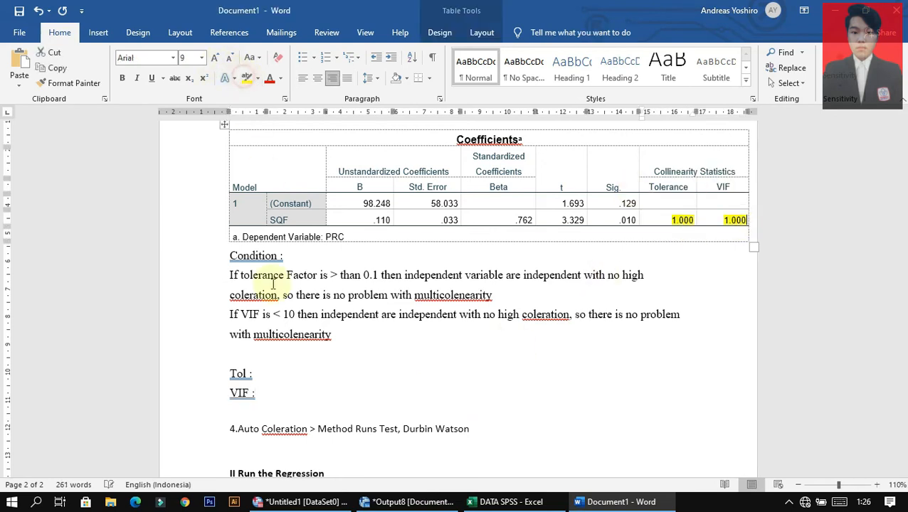
click(281, 375)
text(1.)
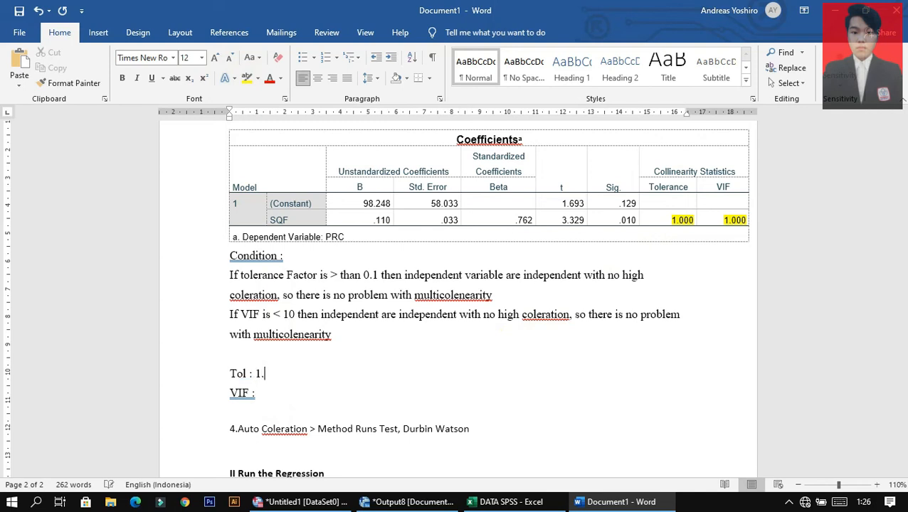
key(BackSpace)
click(285, 391)
text(1)
Complete the Tol line with "> 0.1, SO THERE IS NO PROBLEM WITH MULTICOLENEARITY".
click(297, 369)
text(> 0.1, SO THER)
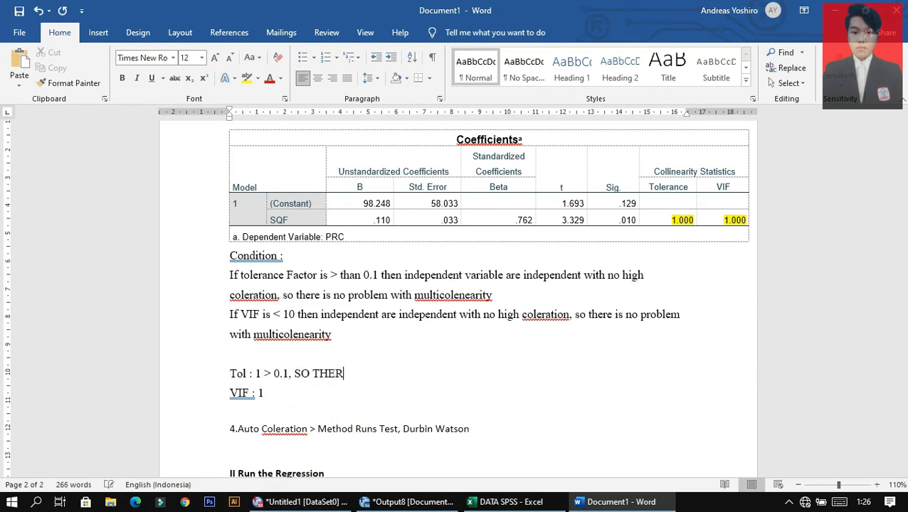
text(E IS NO PROBL)
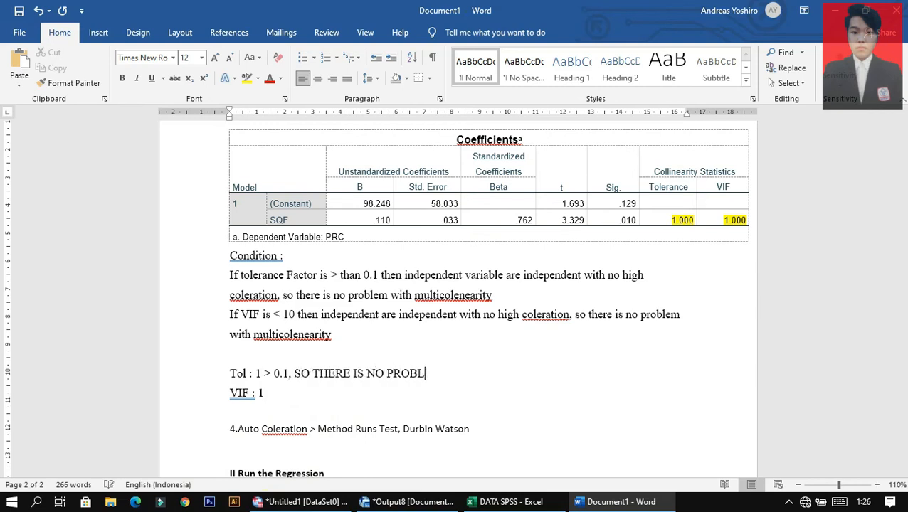
text(EM WITH MUL)
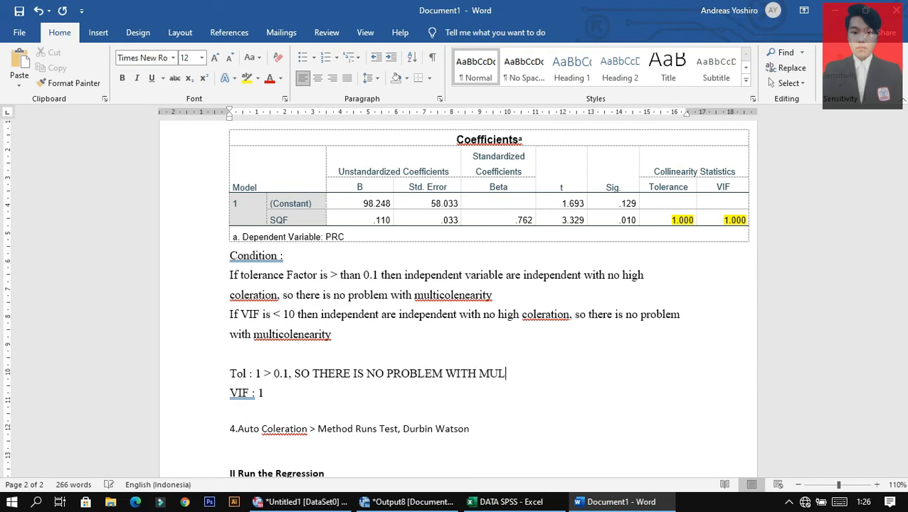
text(TICOLEAN)
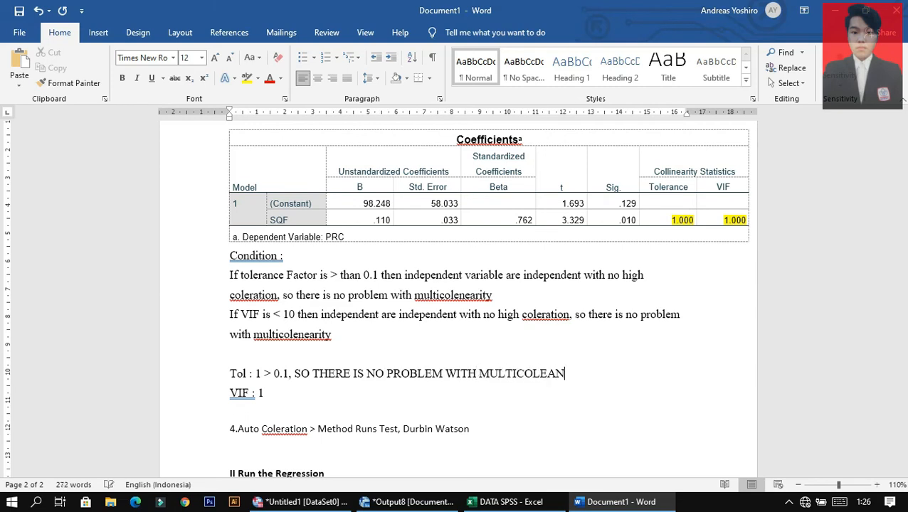
text(IR)
key(BackSpace)
key(BackSpace)
key(BackSpace)
key(BackSpace)
key(BackSpace)
key(BackSpace)
key(BackSpace)
key(BackSpace)
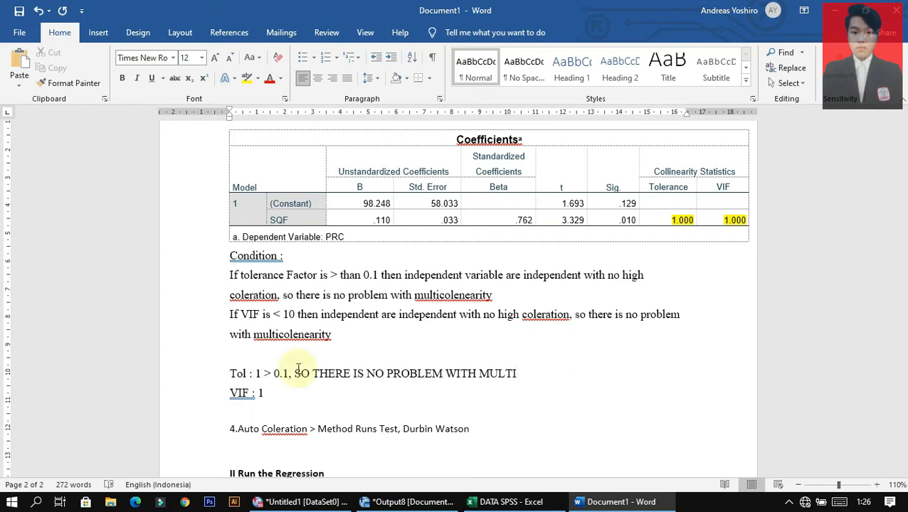
text(COLENEARITY)
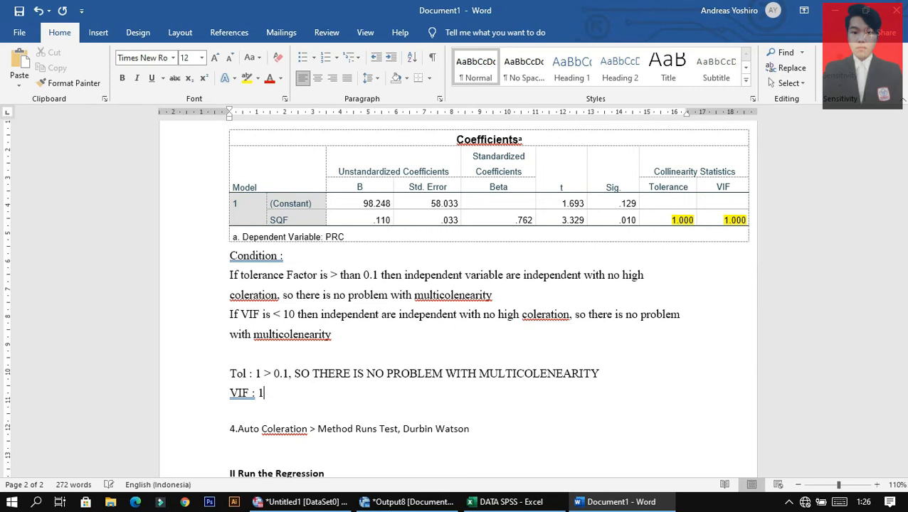
Complete the VIF line with "< 10, SO THERE IS NO PROBLEM WITH MULTICOLENEARITY".
text( < 1)
text(0 )
text(THE)
key(BackSpace)
key(BackSpace)
key(BackSpace)
key(BackSpace)
text(, SO )
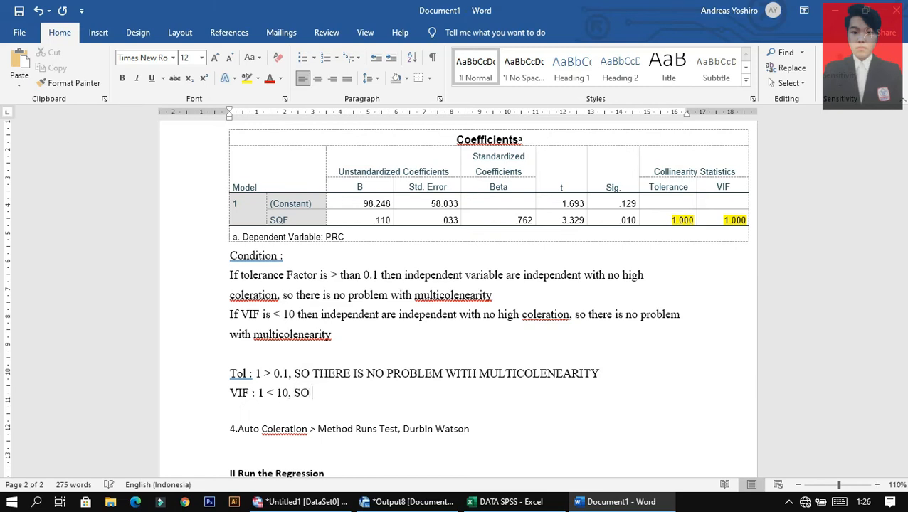
text(THERE IS NO P)
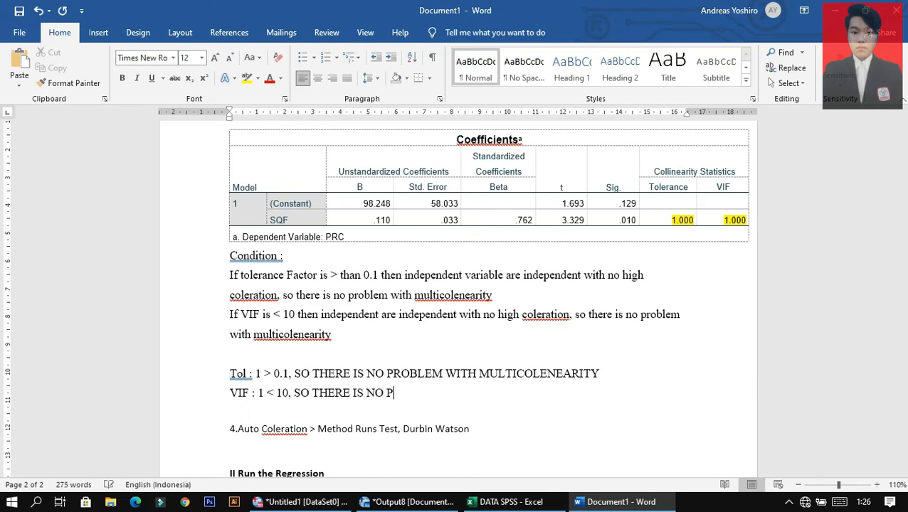
text(ROBLEM WITH )
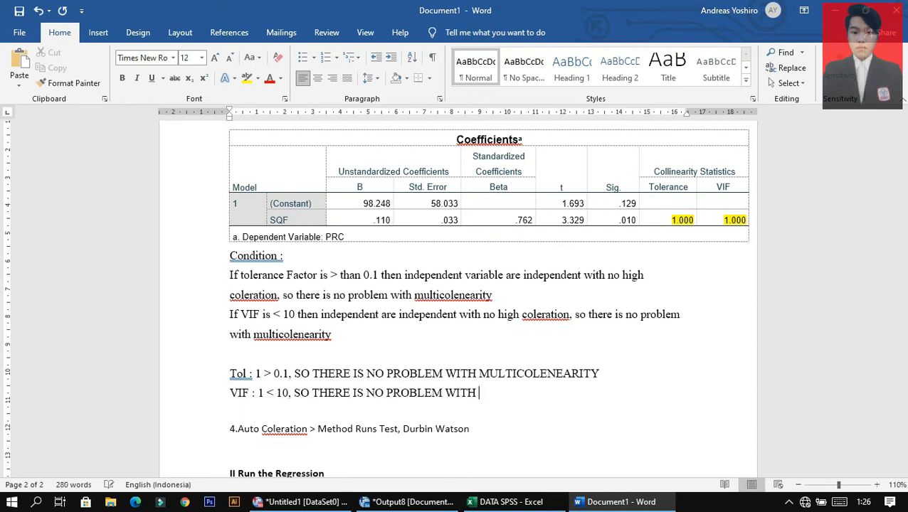
text(MULTICOLENEARITY)
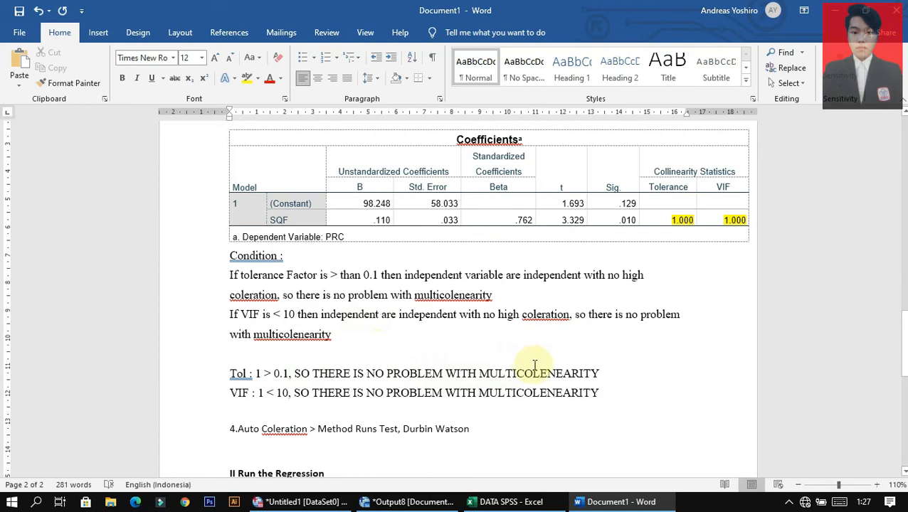
Switch to the SPSS Data Editor and run a nonparametric Runs Test on the unstandardized residual variable.
scroll(534, 365, down, 1)
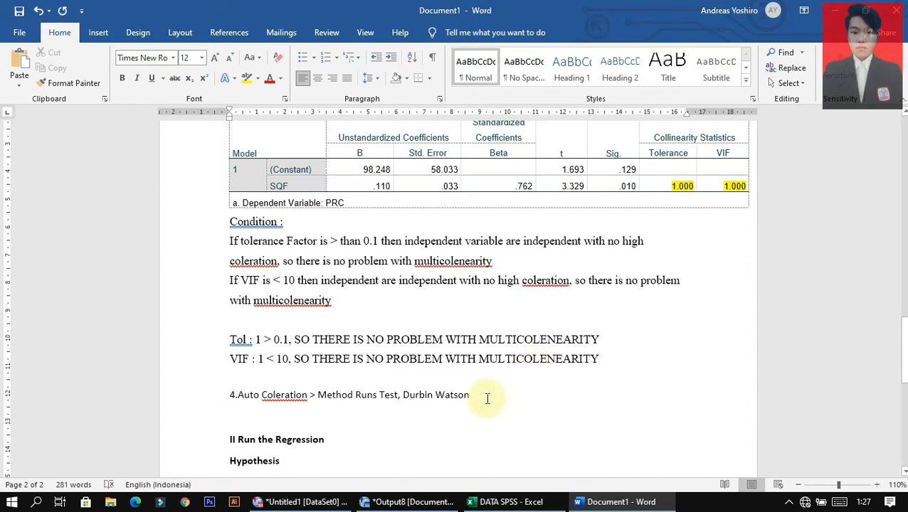
scroll(483, 391, down, 3)
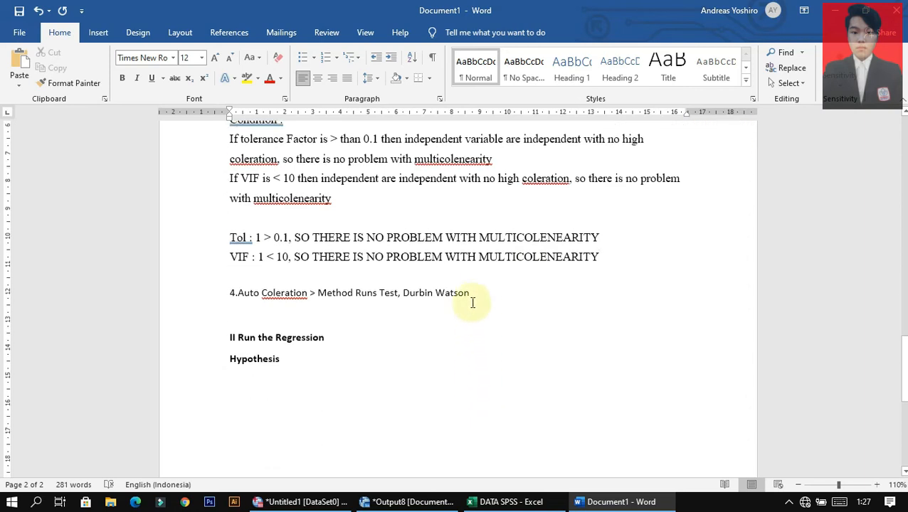
drag(478, 298, 239, 294)
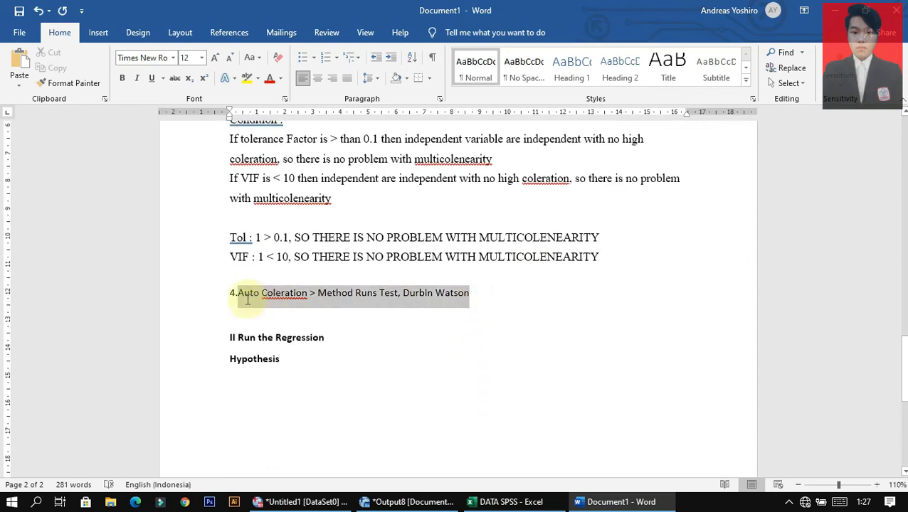
click(334, 298)
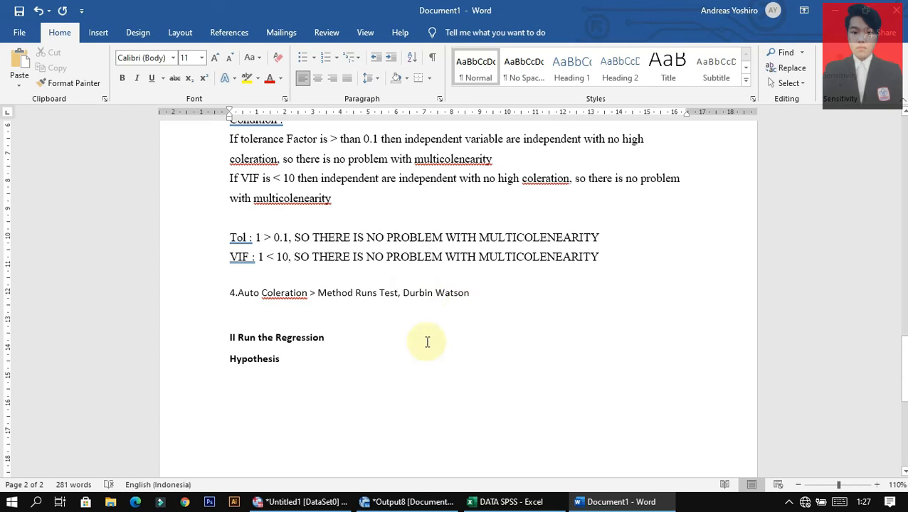
click(306, 501)
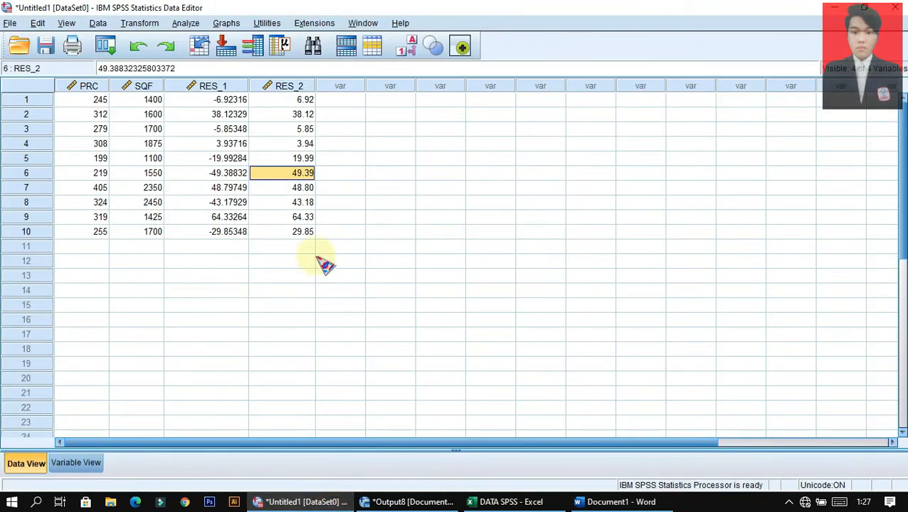
click(187, 24)
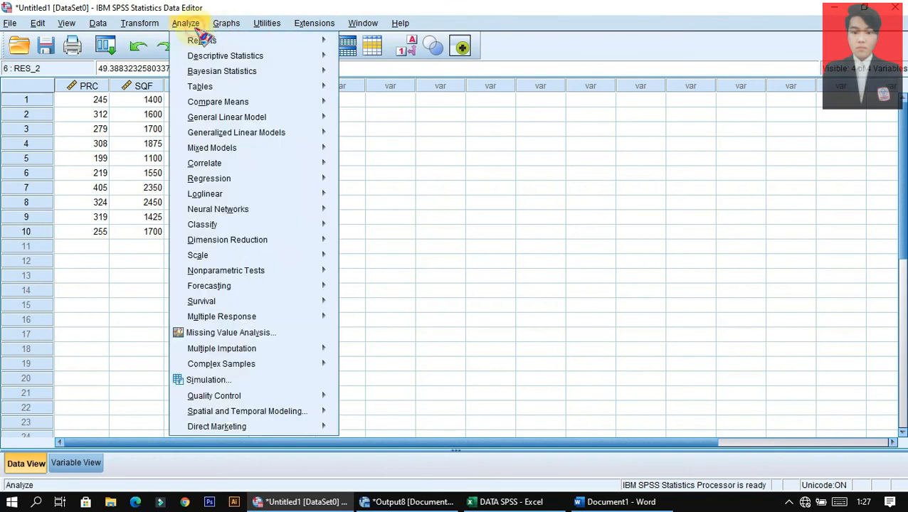
mouse_move(324, 273)
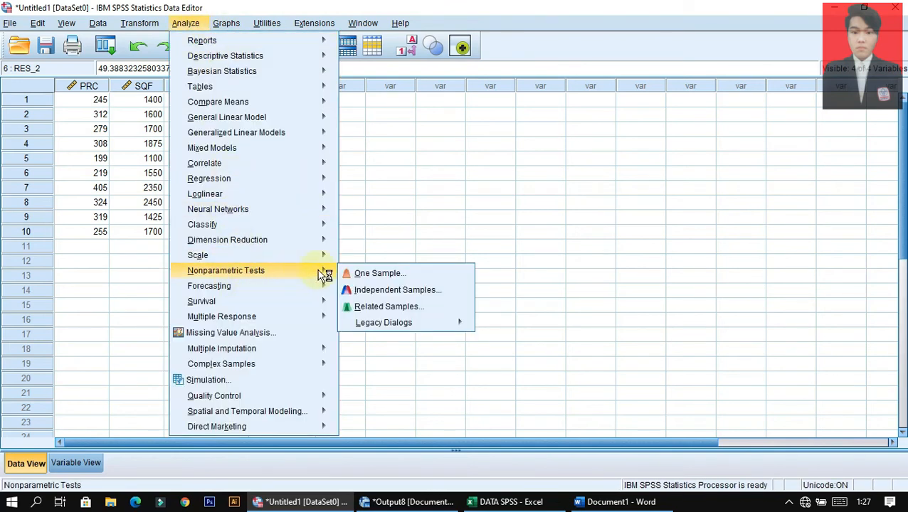
mouse_move(393, 322)
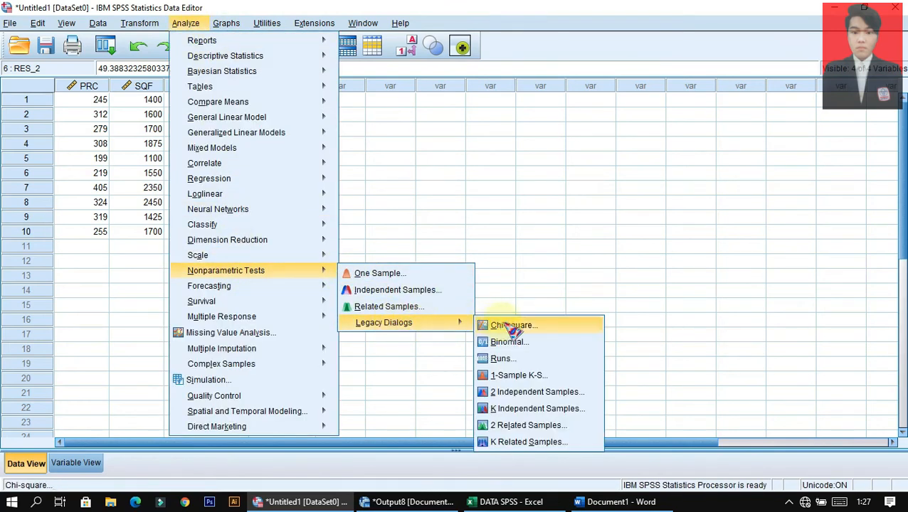
click(544, 363)
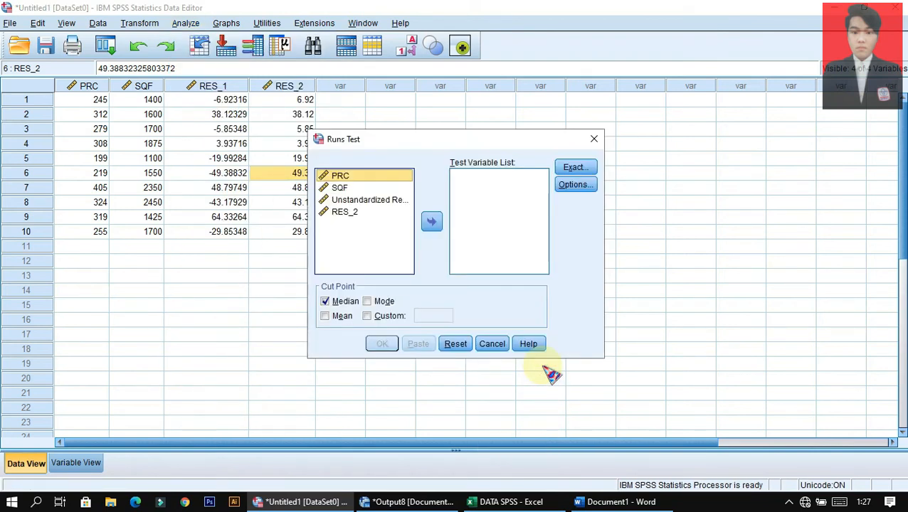
click(373, 202)
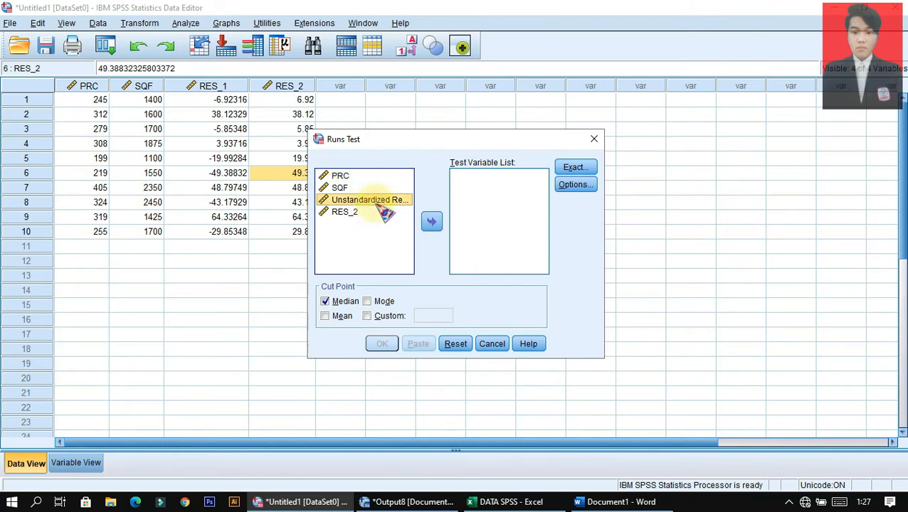
click(432, 221)
click(382, 345)
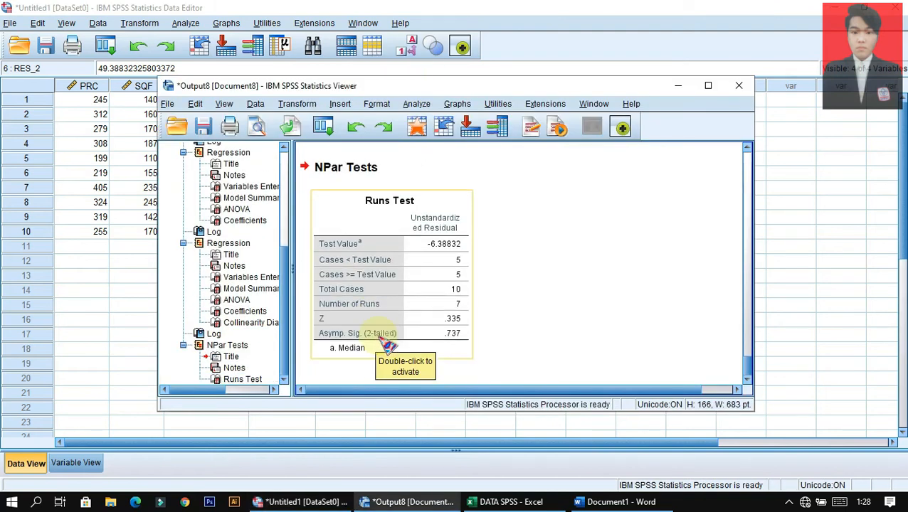
Copy the Runs Test table from the SPSS output into the Word document below the Auto Coleration heading.
click(453, 209)
key(ctrl+c)
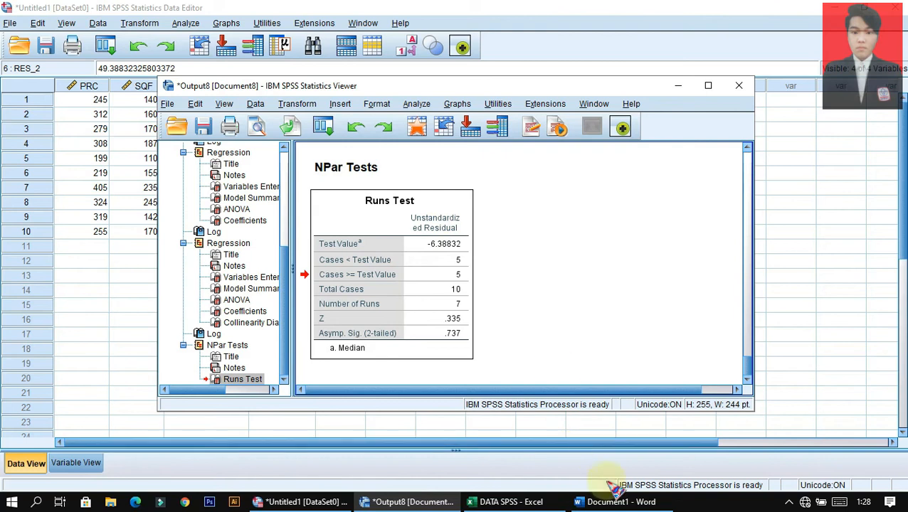
click(616, 502)
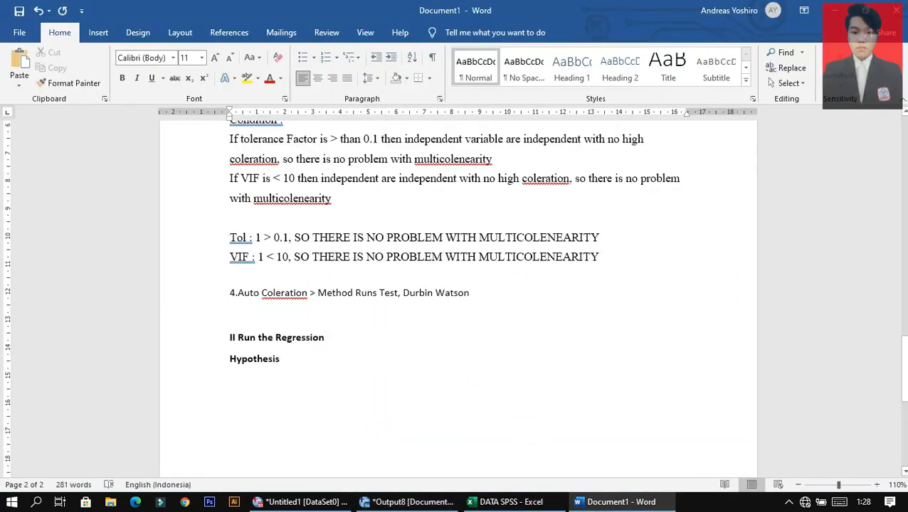
key(Return)
key(ctrl+v)
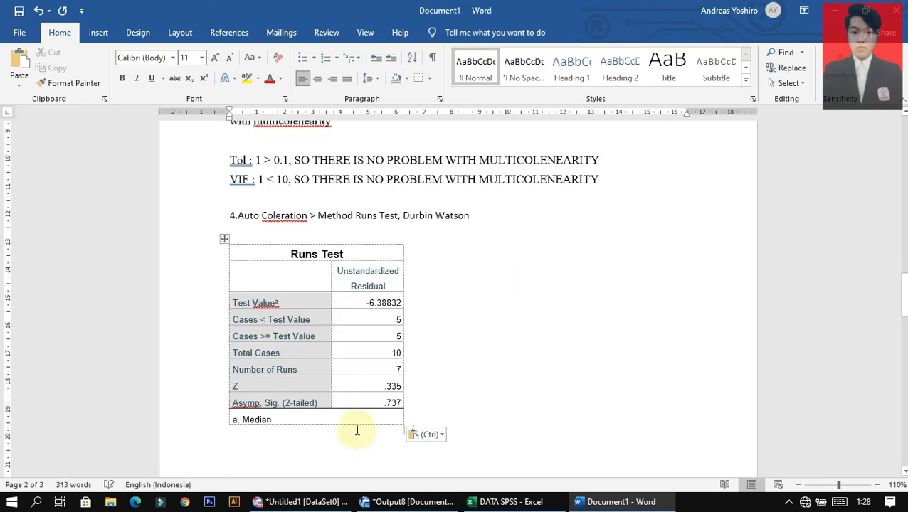
Add the label "Condition :" below the Runs Test table and start a new line.
scroll(369, 355, down, 3)
scroll(360, 267, up, 3)
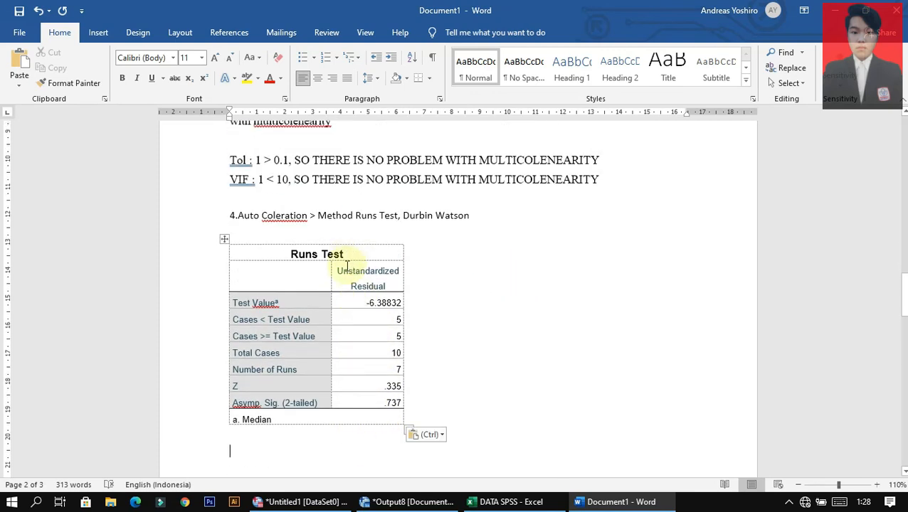
scroll(361, 298, down, 2)
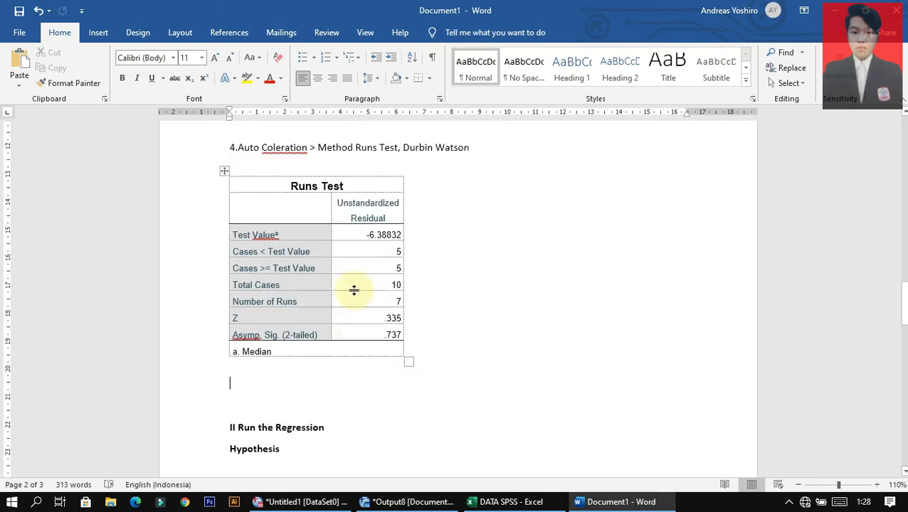
text(cON)
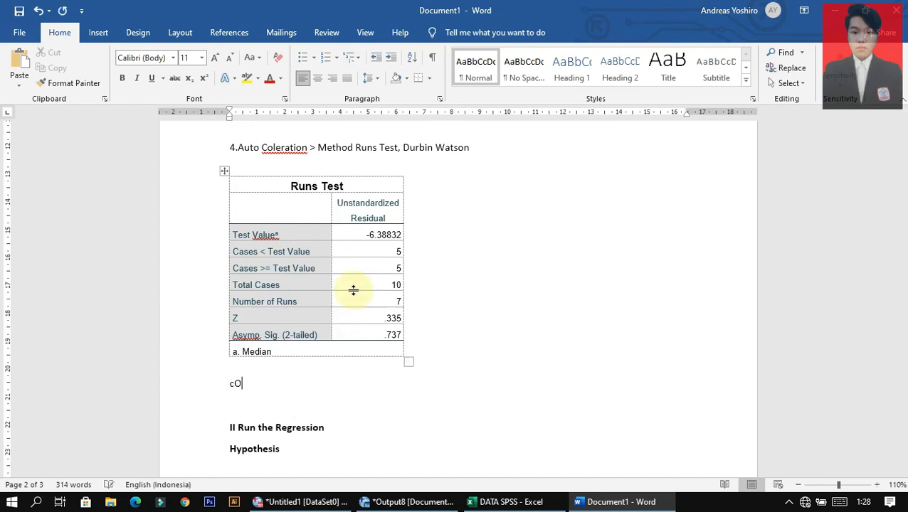
key(BackSpace)
key(BackSpace)
key(BackSpace)
text(Condition :)
key(Return)
Begin the condition text with "If Asymp Sig (2.Tailed) is > than 0.05 then the residuals are independent throughout the period".
text(If Asymp )
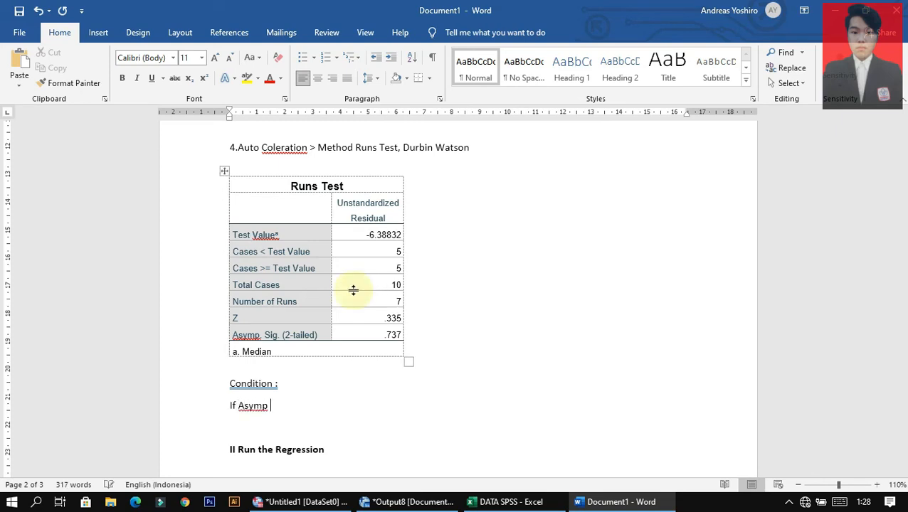
text(Sig)
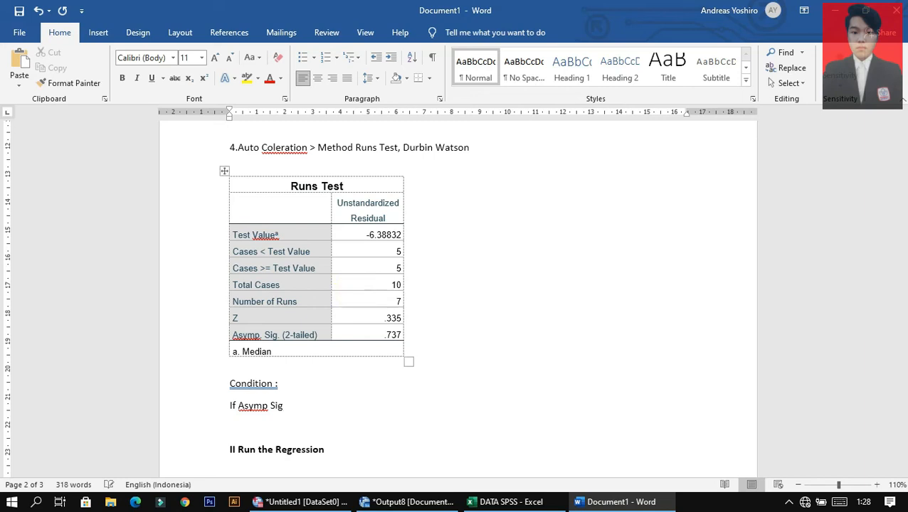
text( (2.Tailed)
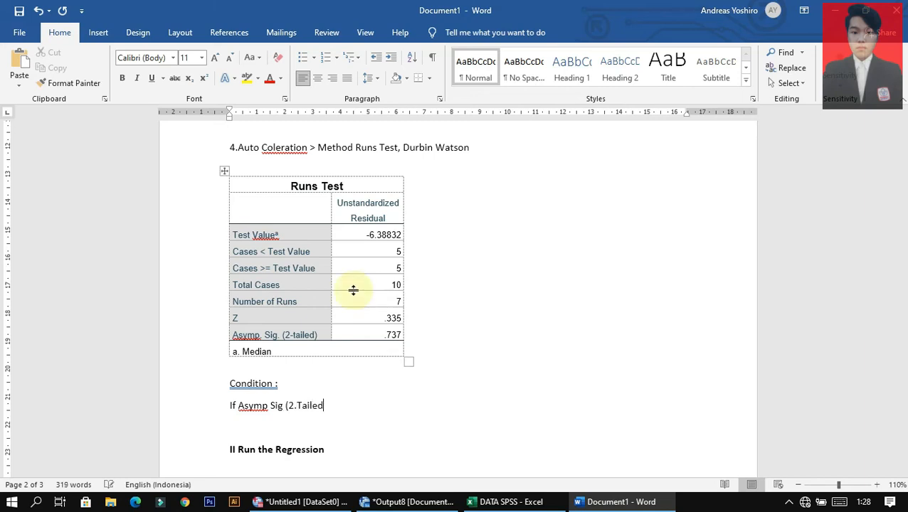
text() is > than 0)
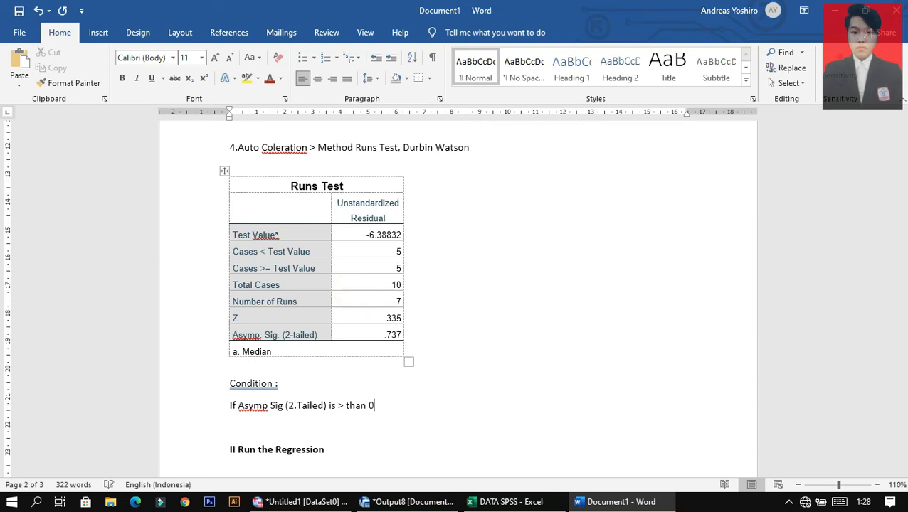
text(.05 then the residual)
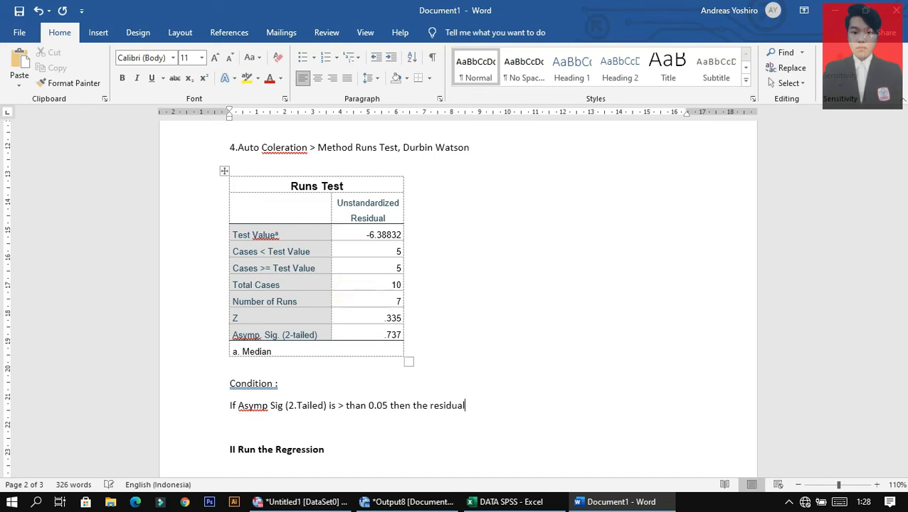
text(s are independe)
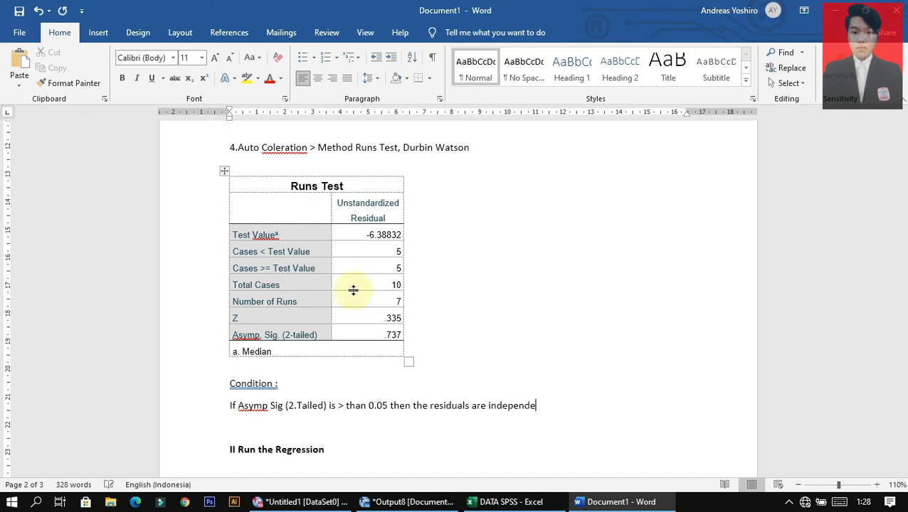
text(nt th)
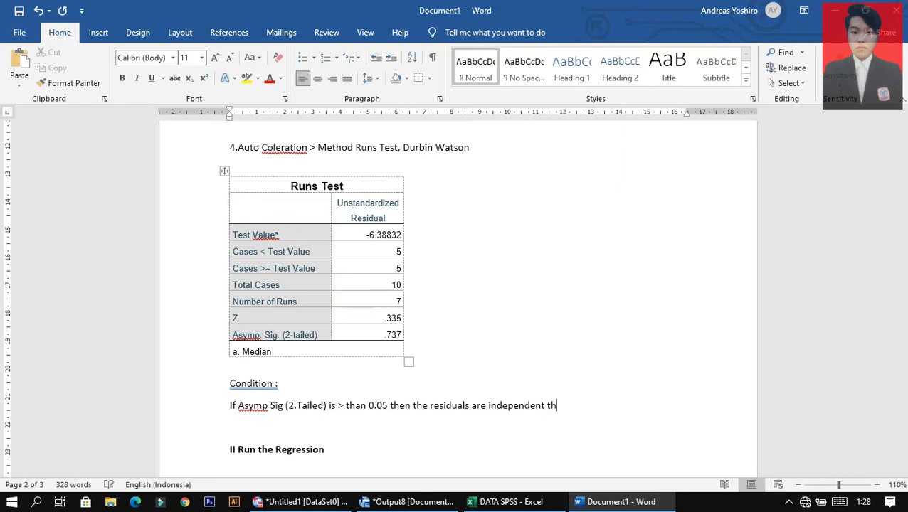
text(roughout )
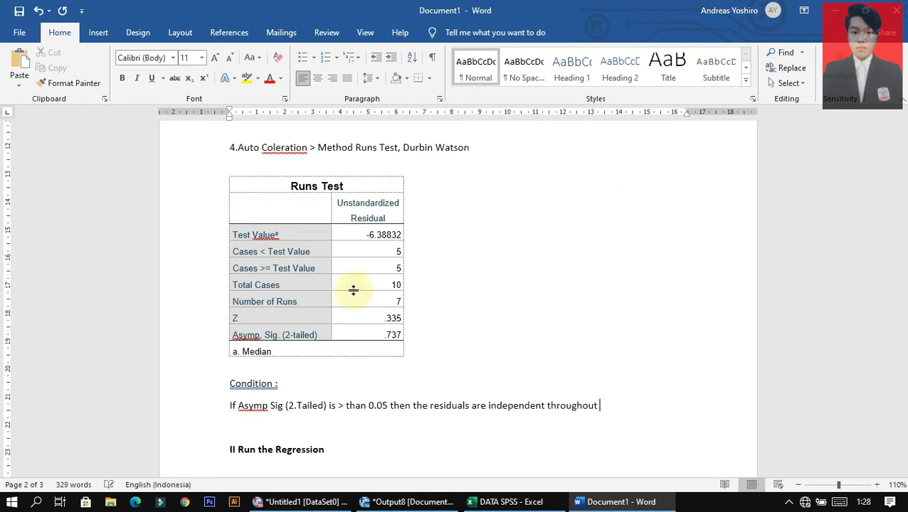
text(the per)
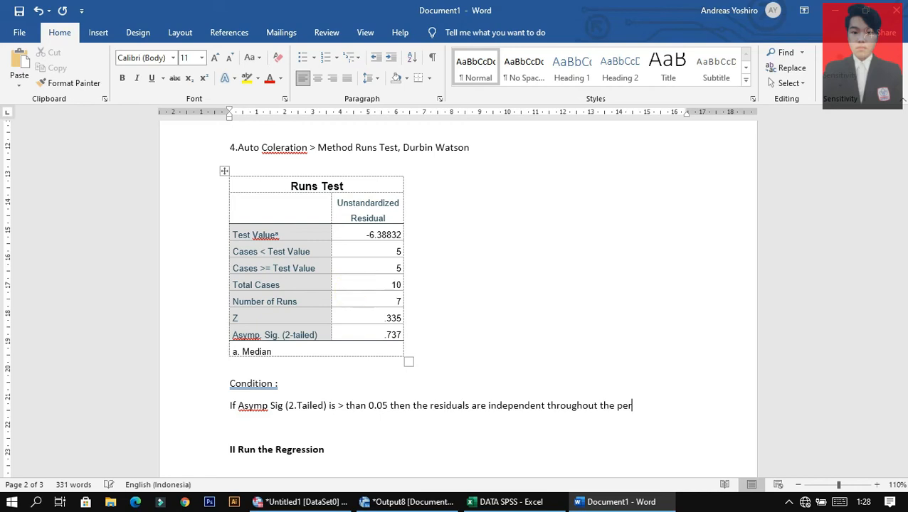
Complete the condition with ", then there is no problem with autocoleration" and start a new line.
text(iod, then there is no )
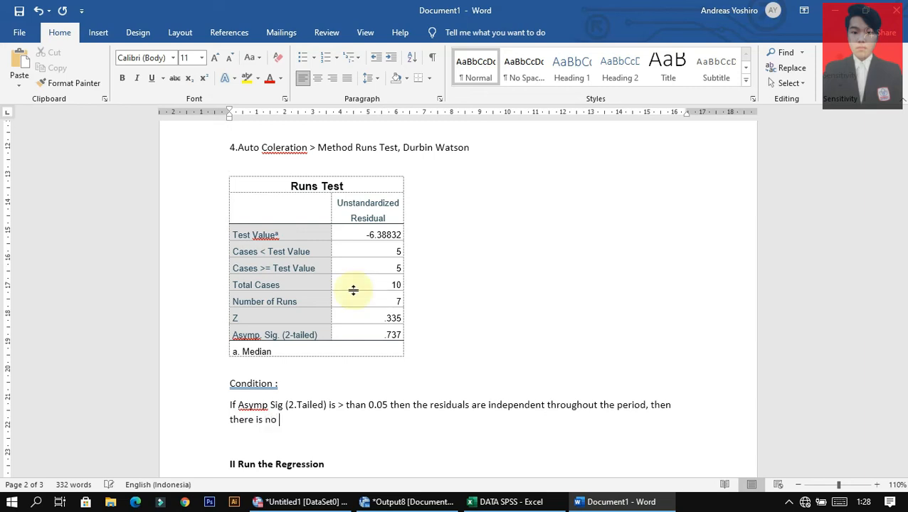
text(problem w)
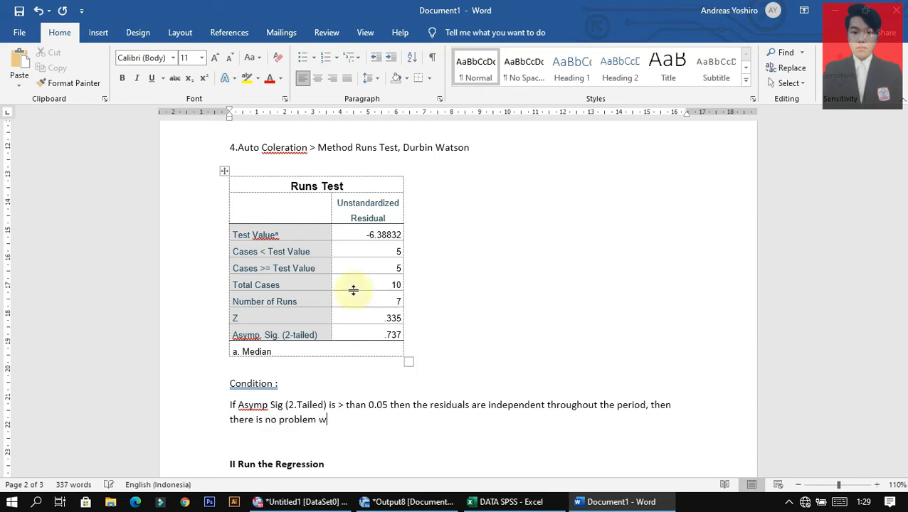
text(ith autocoleration)
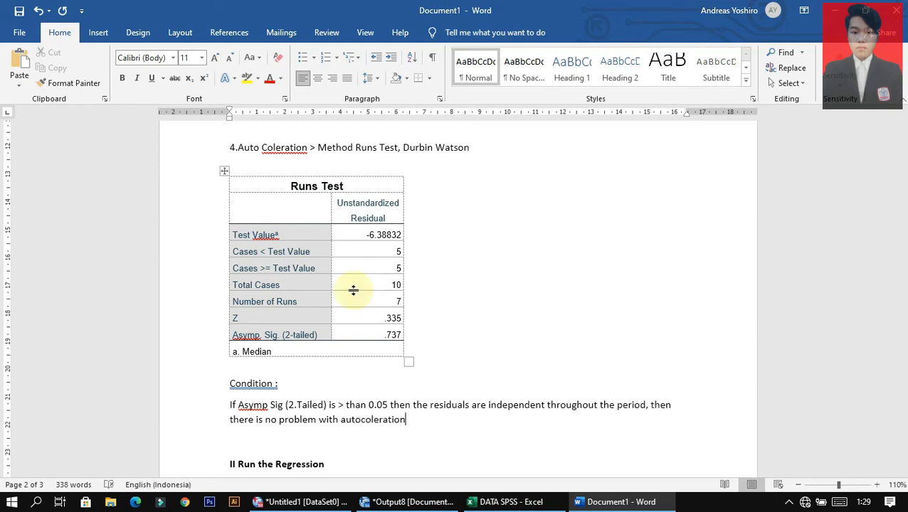
key(Return)
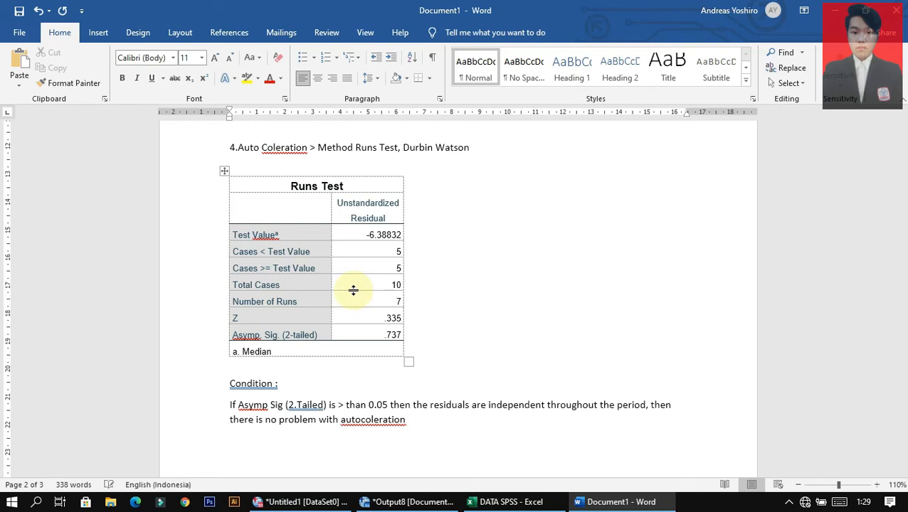
Highlight the Asymp. Sig. (2-tailed) value in the Runs Test table in yellow.
scroll(355, 291, down, 3)
drag(387, 266, 407, 267)
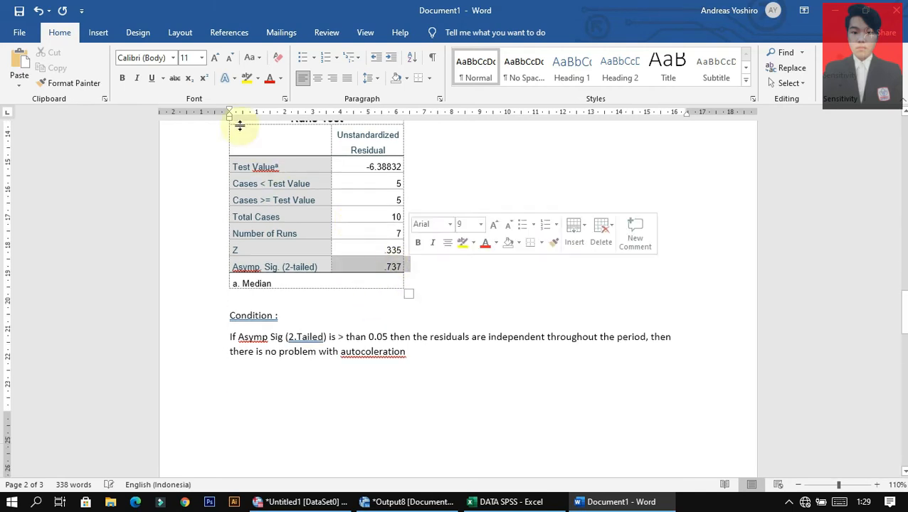
click(246, 78)
Write "Asymp : 0.737 > 0.05, so there is no problem with autocolleration" below the Runs Test condition.
click(257, 386)
click(259, 370)
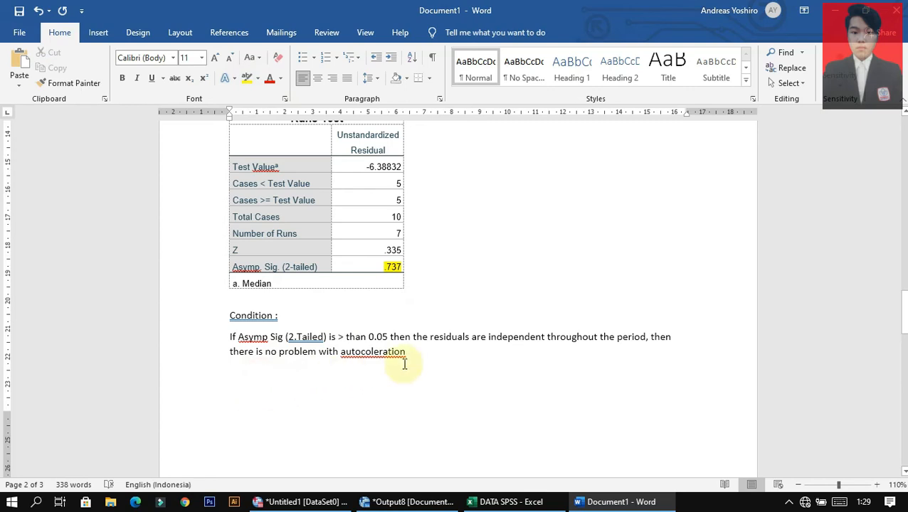
text(Asymp )
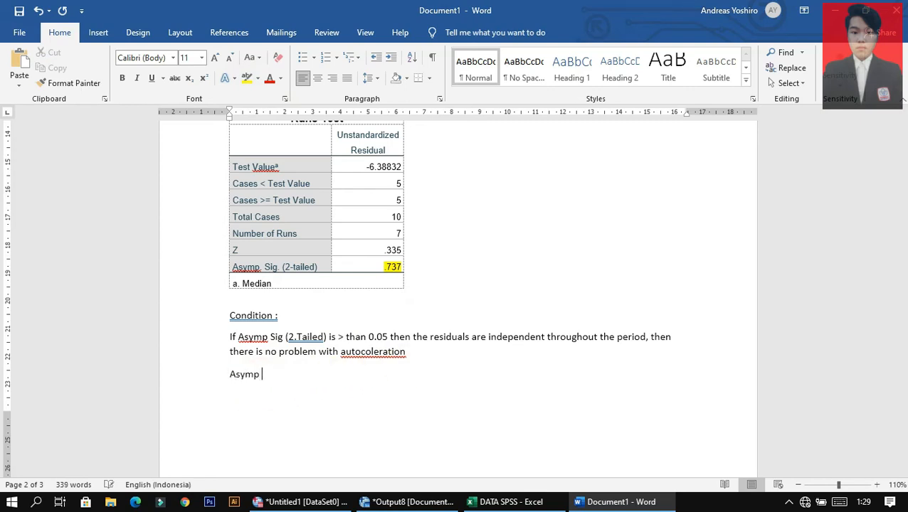
text(: 0.737 > 0.05, so there)
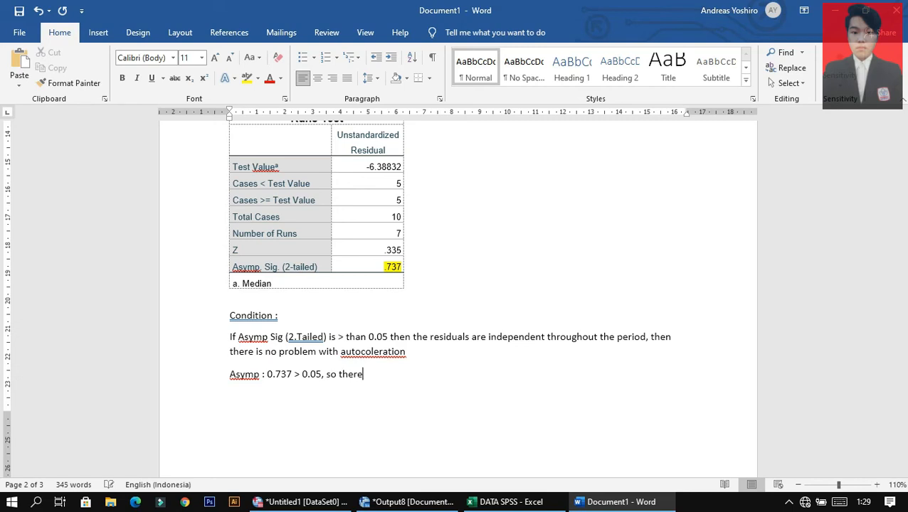
text(s no problem with autocolleration)
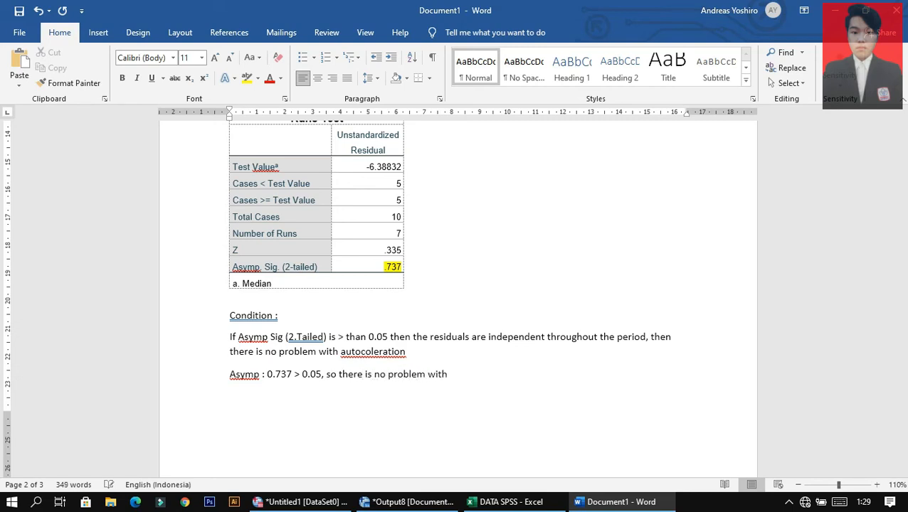
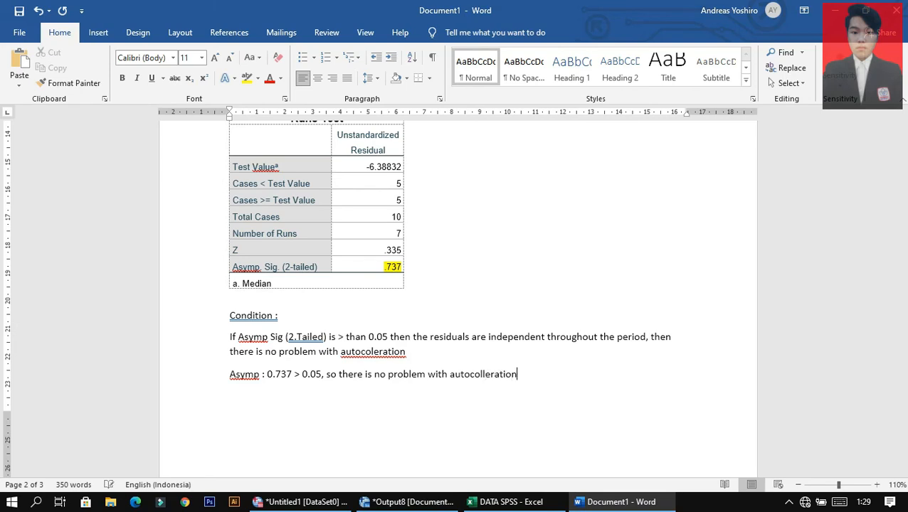
Insert an empty line between the "II Run the Regression" and "Hypothesis" headings.
scroll(404, 365, down, 12)
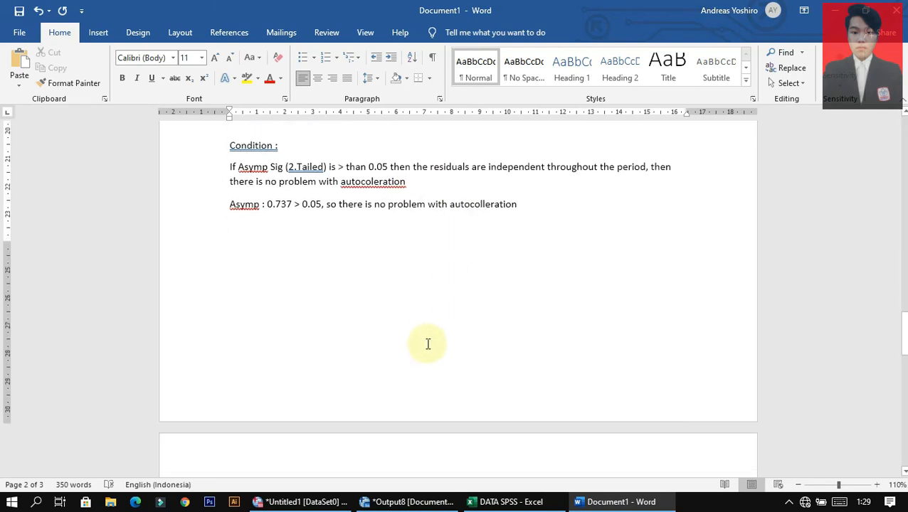
scroll(322, 289, up, 3)
click(339, 241)
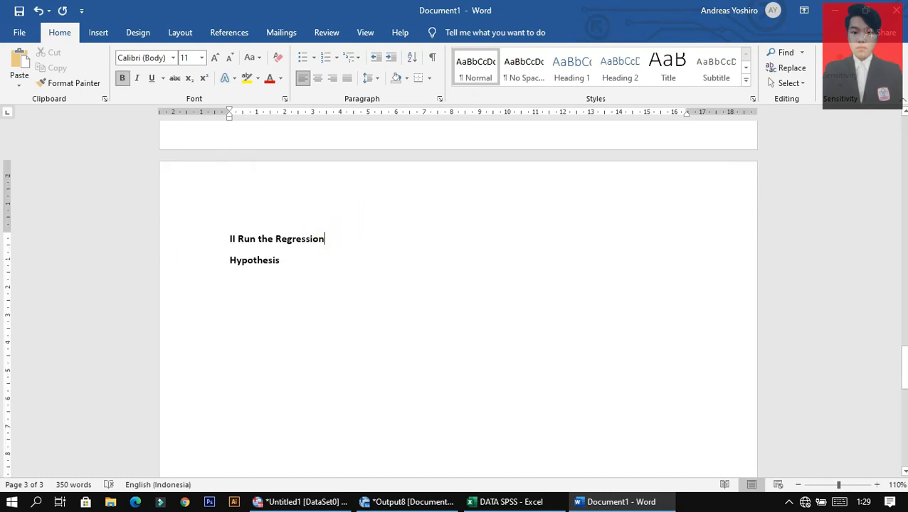
key(Return)
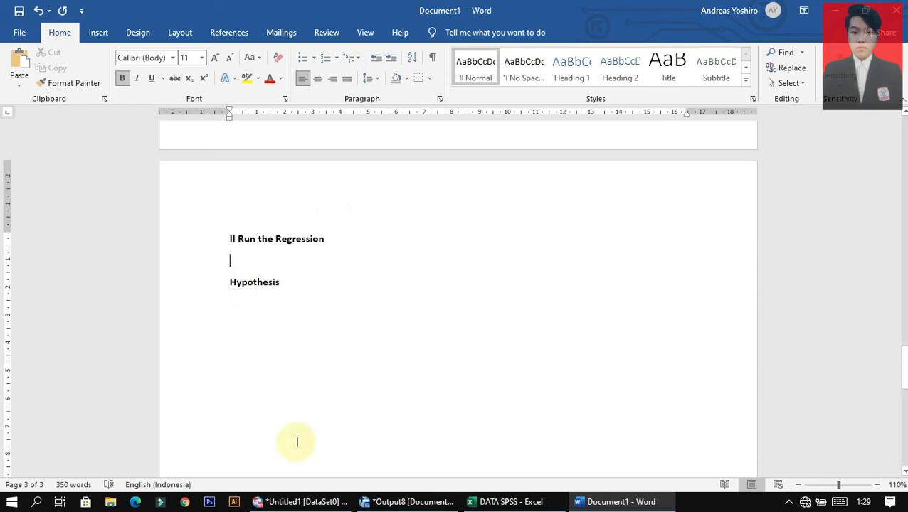
Switch to the SPSS Data Editor and set up the linear regression of PRC on SQF to save adjusted predicted values.
click(299, 502)
click(185, 24)
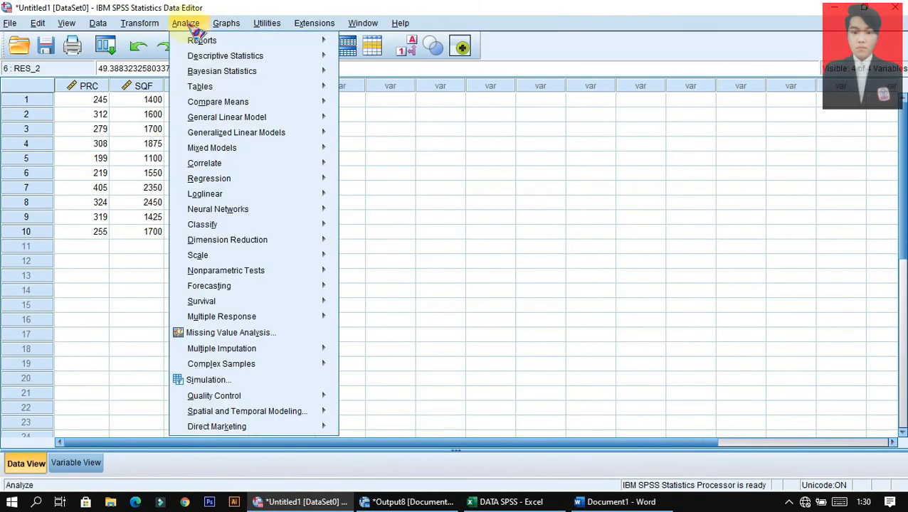
mouse_move(219, 104)
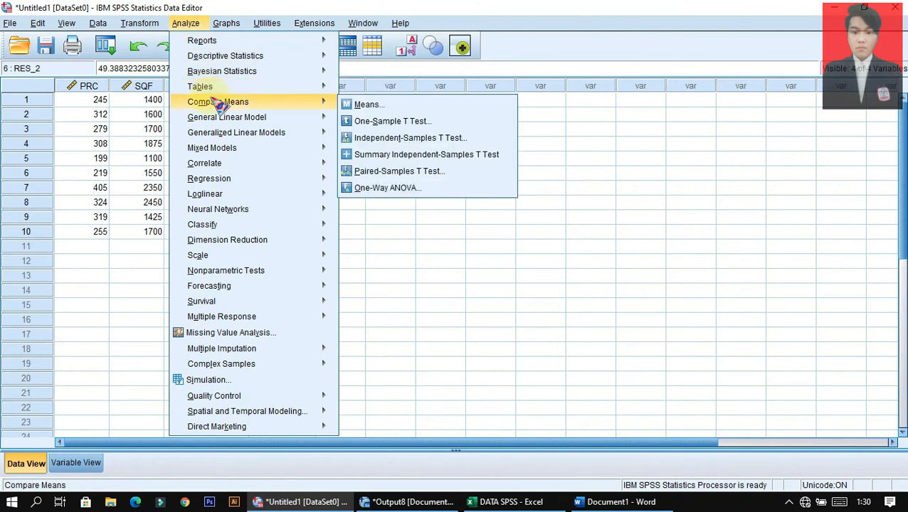
mouse_move(249, 180)
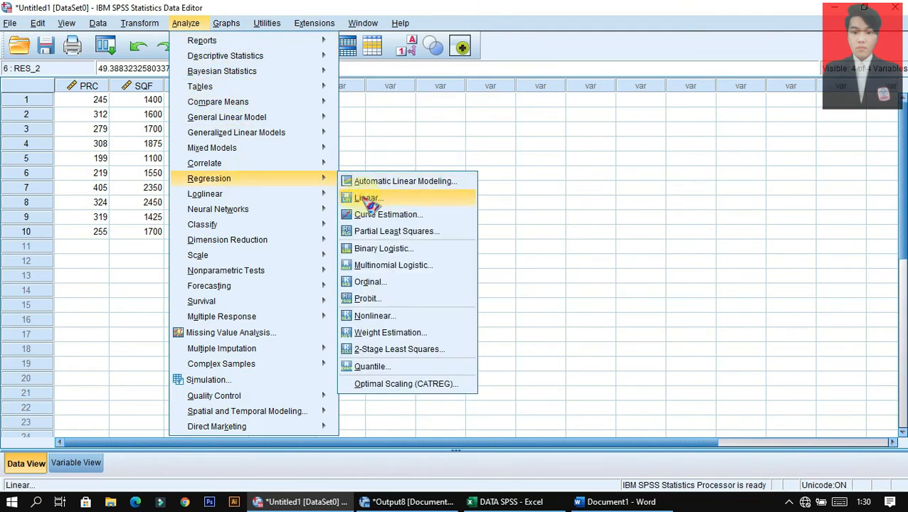
click(367, 198)
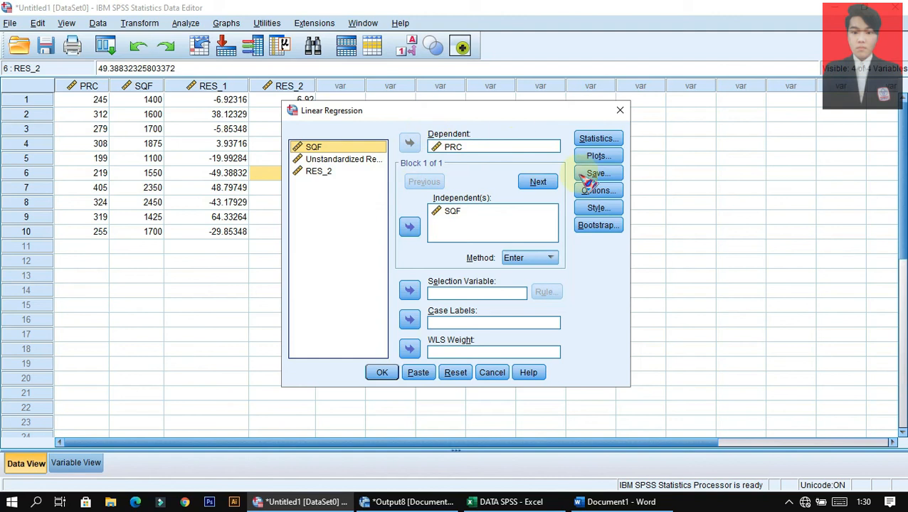
click(484, 210)
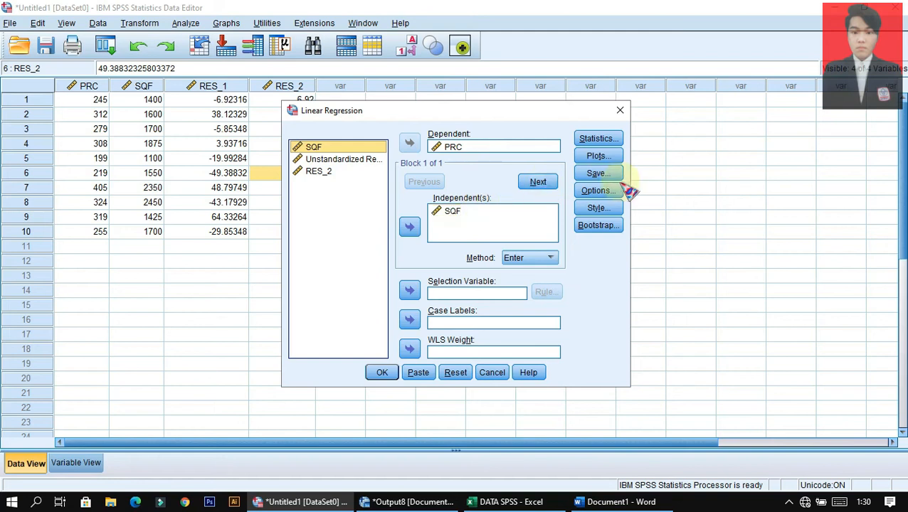
click(601, 174)
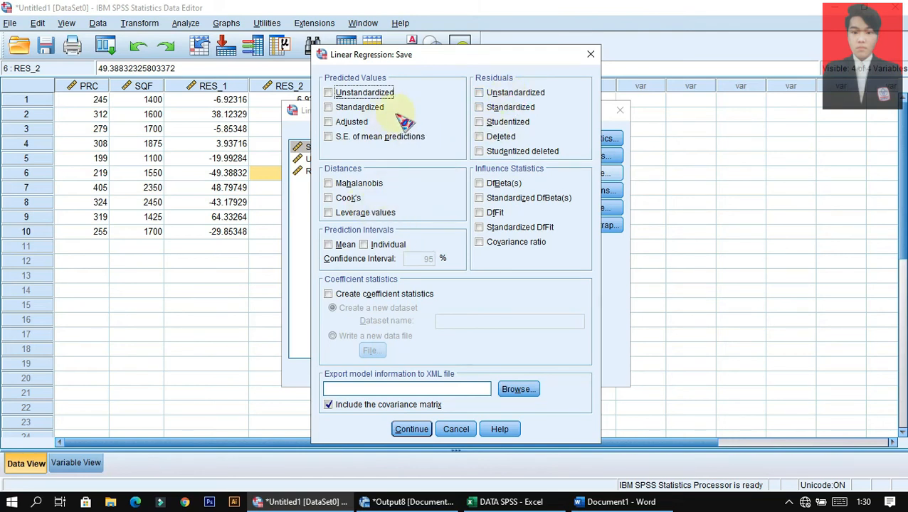
click(359, 121)
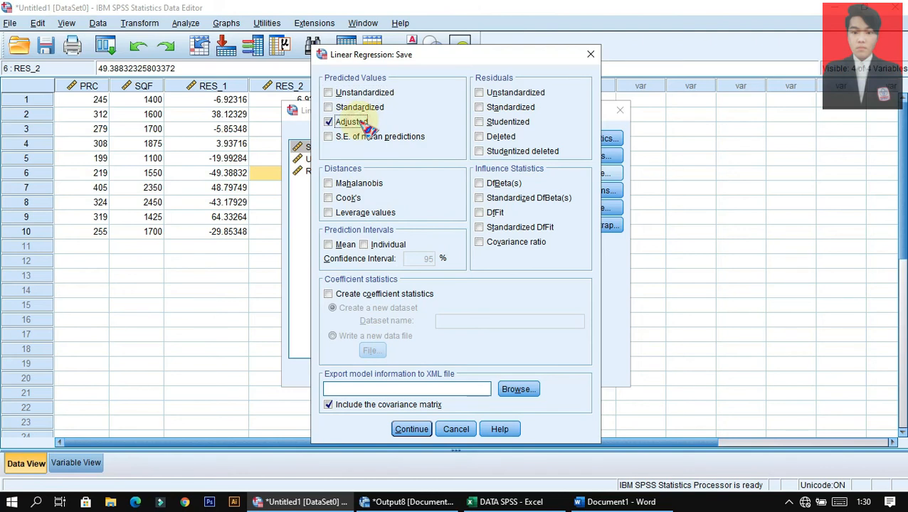
click(412, 429)
Add Descriptives and the Durbin-Watson residual test to the linear regression's statistics.
click(597, 139)
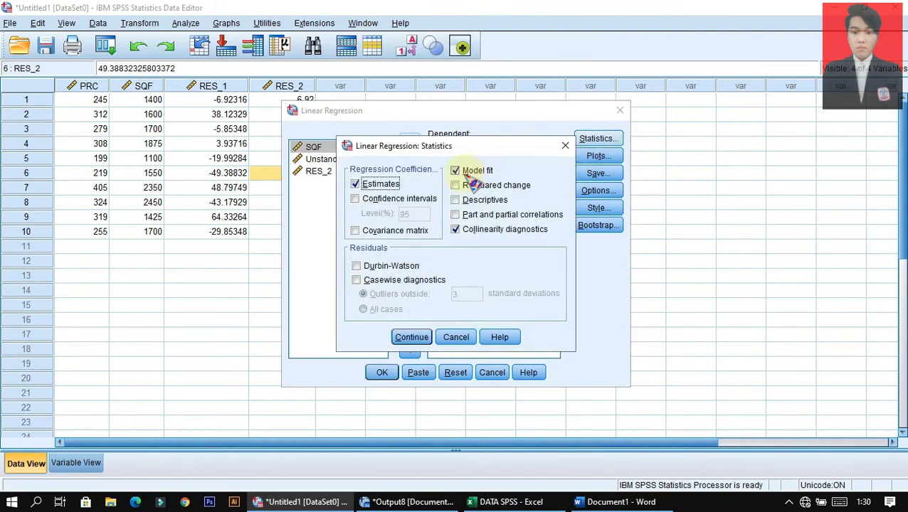
click(476, 200)
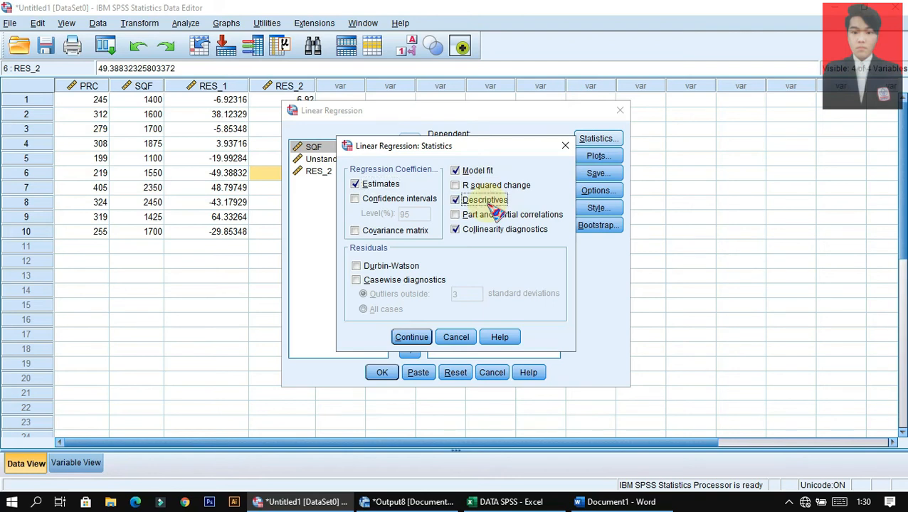
click(397, 268)
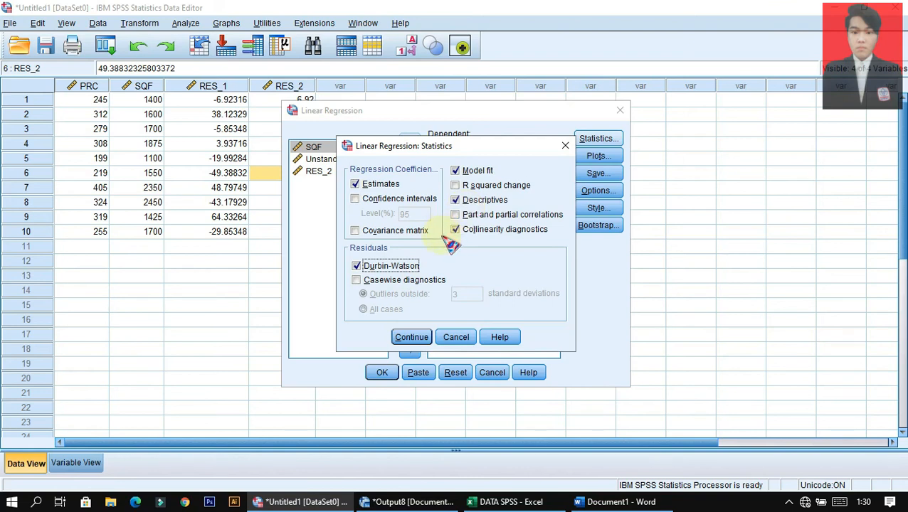
click(411, 337)
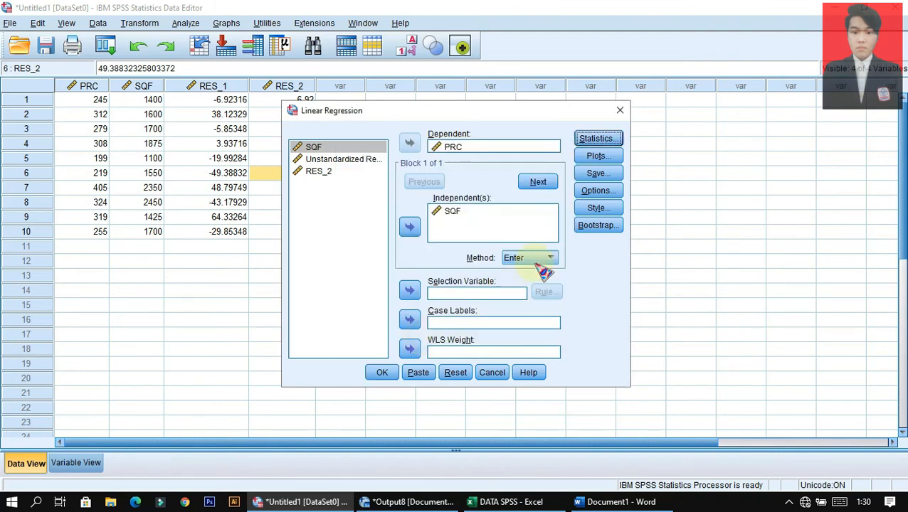
Add the histogram and normal probability plot of standardized residuals to the linear regression and run it.
click(599, 156)
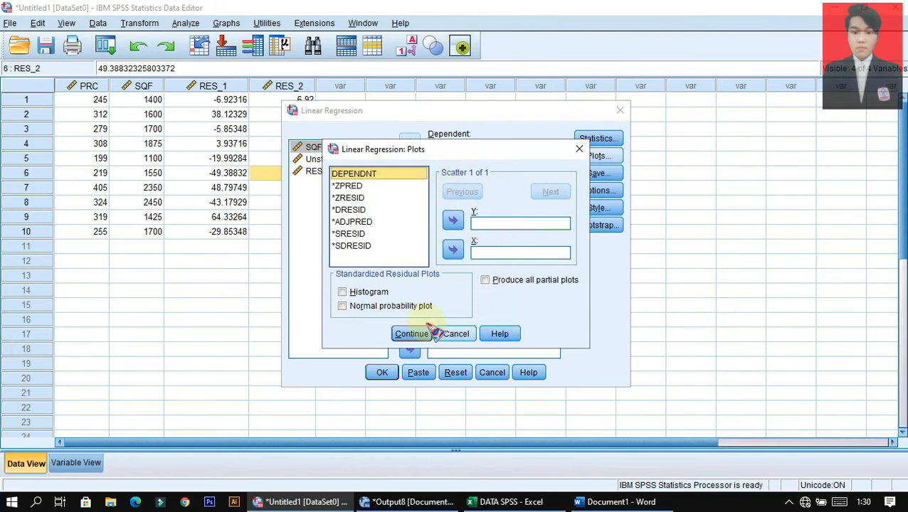
click(369, 293)
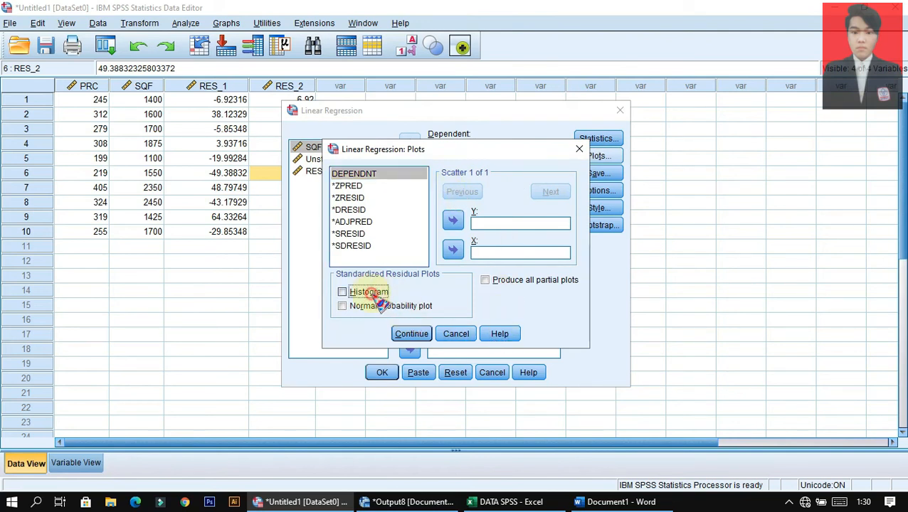
click(381, 306)
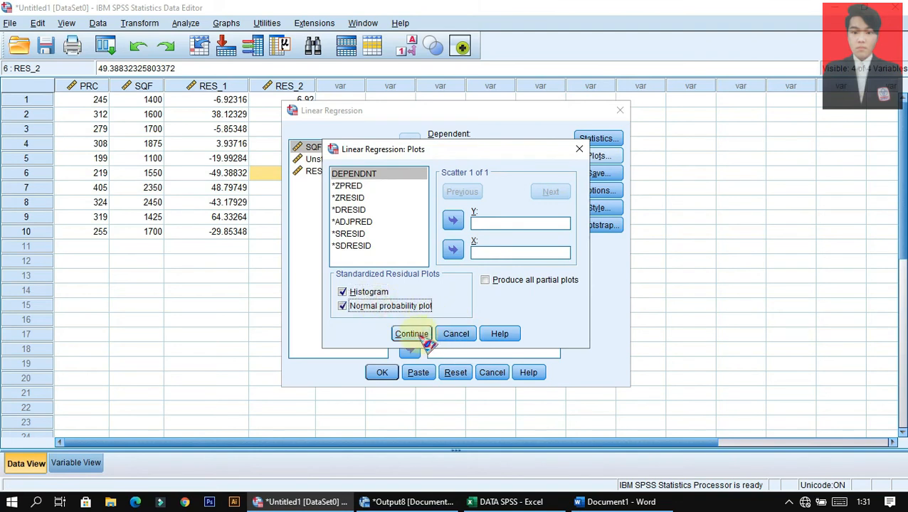
click(413, 335)
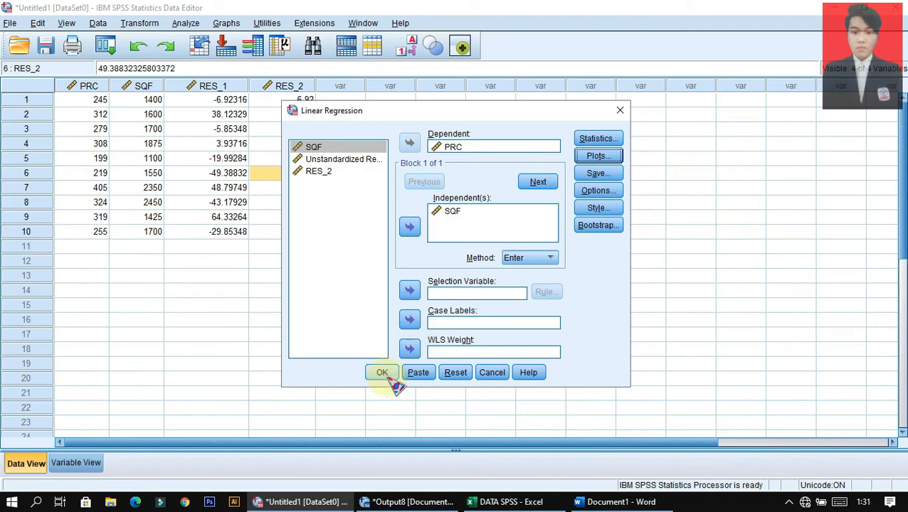
click(388, 374)
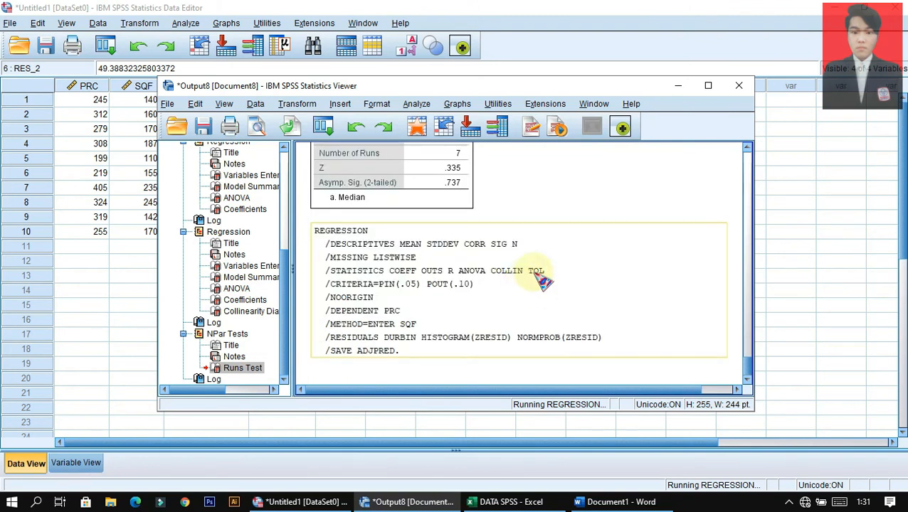
Examine the new regression output, from the Coefficients and Collinearity Diagnostics tables through Residuals Statistics to the residual charts.
scroll(511, 270, up, 10)
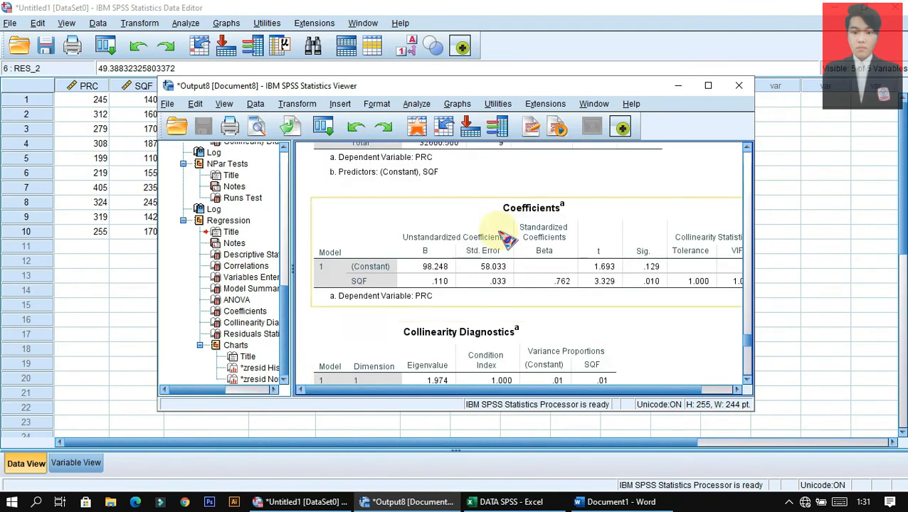
scroll(500, 229, up, 2)
scroll(507, 211, down, 10)
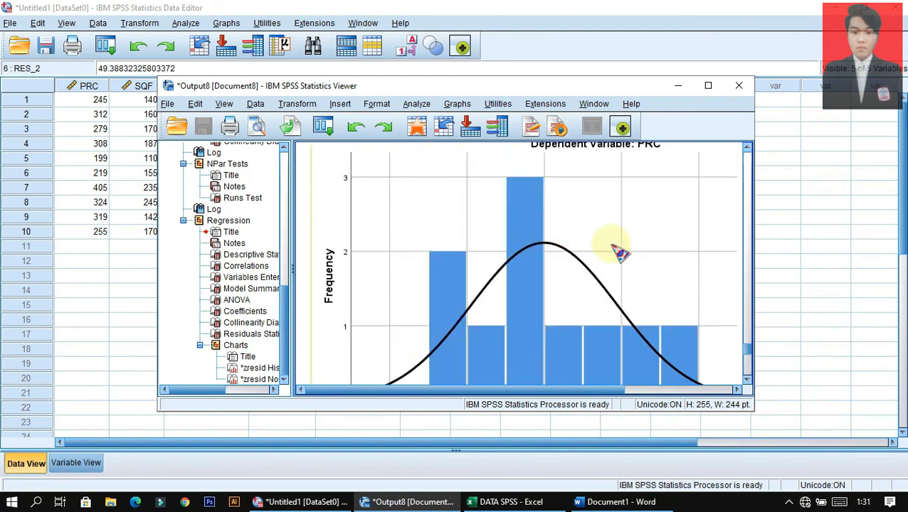
scroll(640, 238, up, 2)
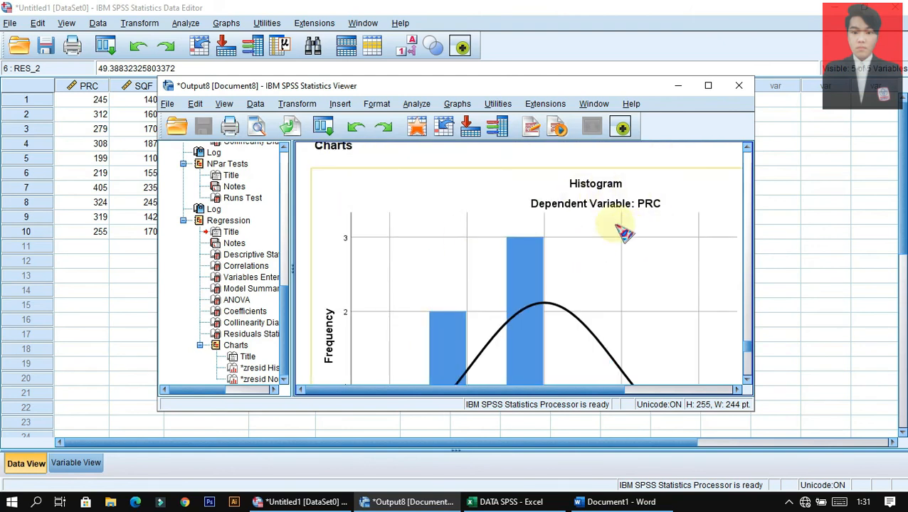
scroll(626, 233, up, 5)
scroll(641, 234, down, 1)
scroll(686, 237, down, 10)
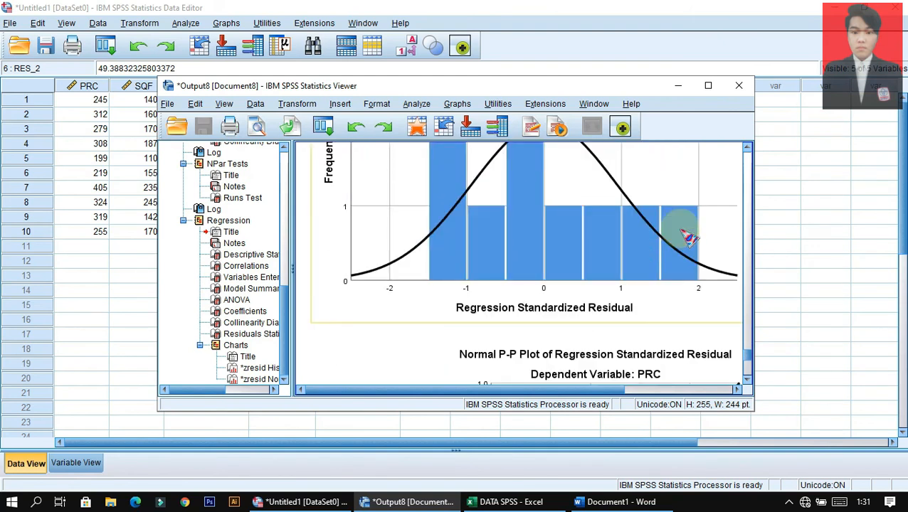
scroll(687, 235, up, 5)
scroll(687, 234, up, 7)
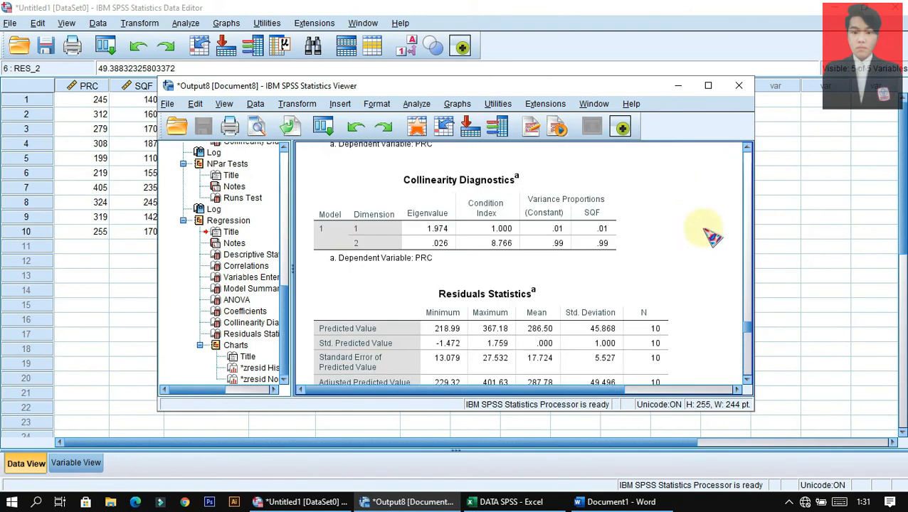
click(601, 222)
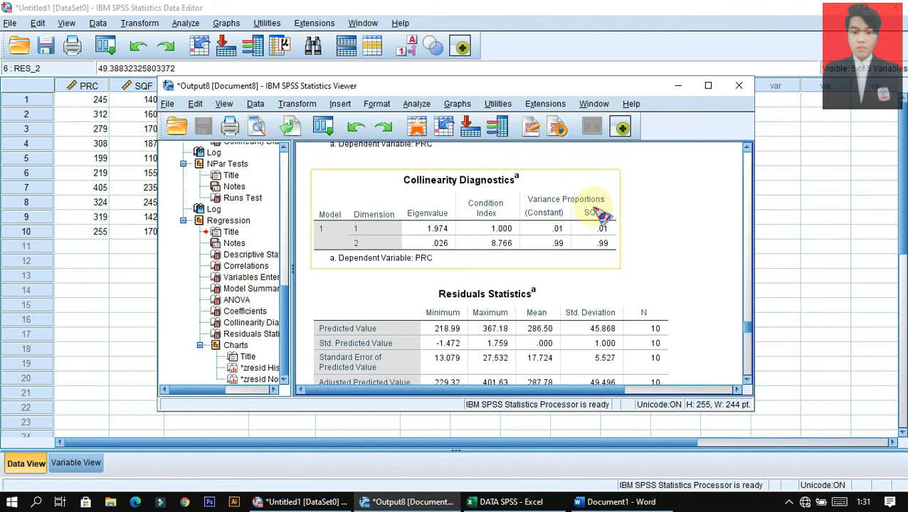
scroll(629, 210, down, 6)
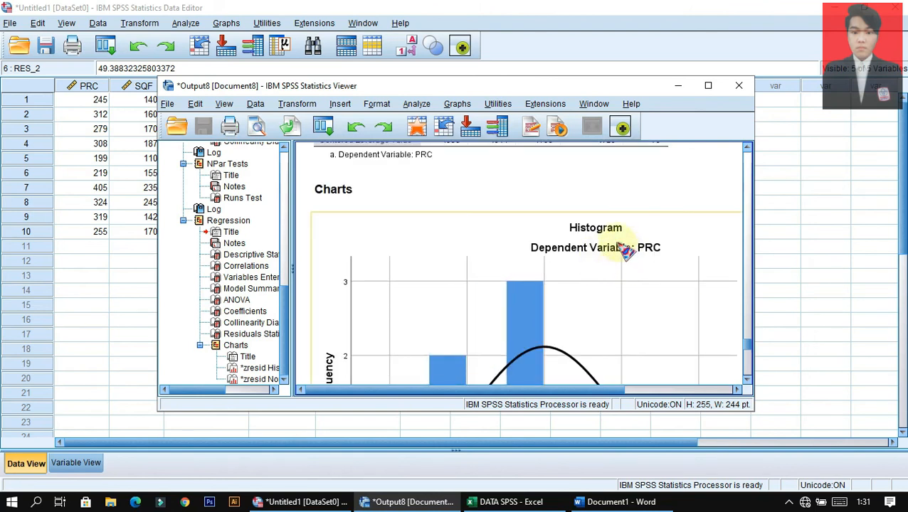
scroll(628, 252, up, 6)
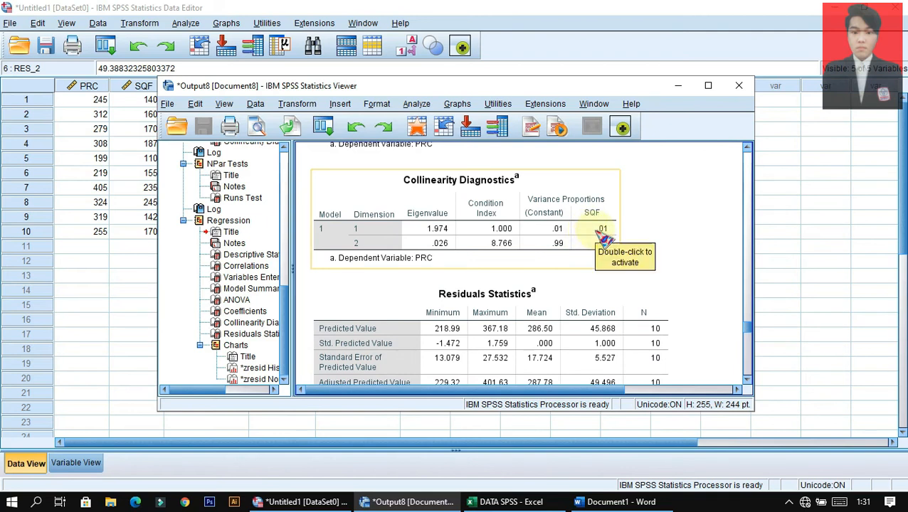
scroll(603, 236, up, 3)
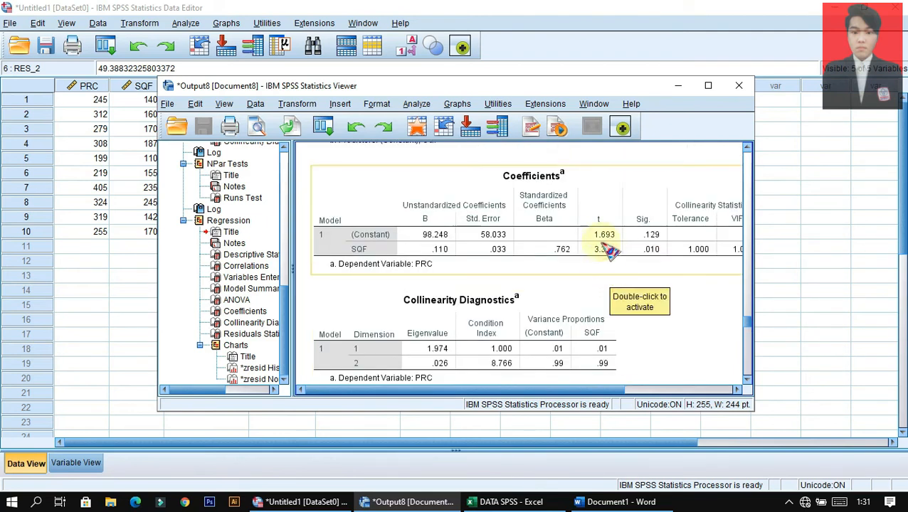
scroll(597, 320, down, 10)
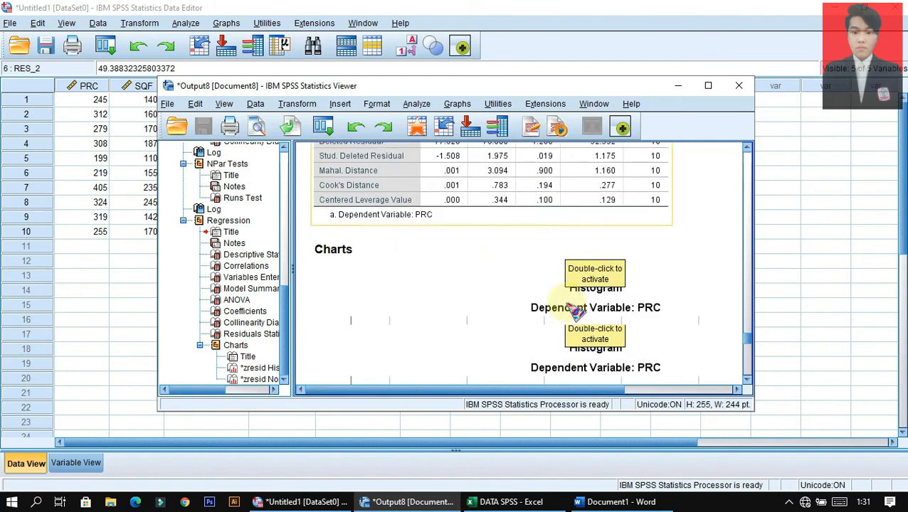
scroll(576, 304, down, 4)
scroll(576, 305, up, 10)
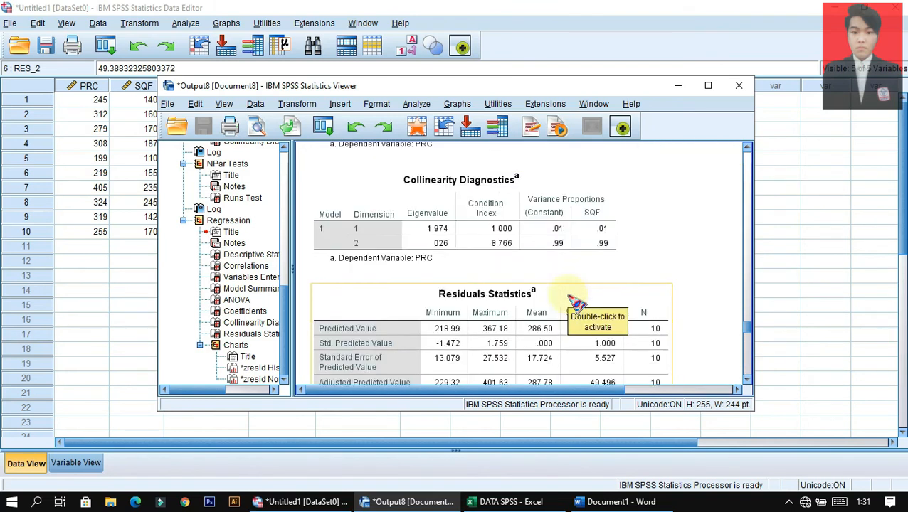
Copy the new regression's Coefficients table into the Word document below the "II Run the Regression" heading.
click(576, 304)
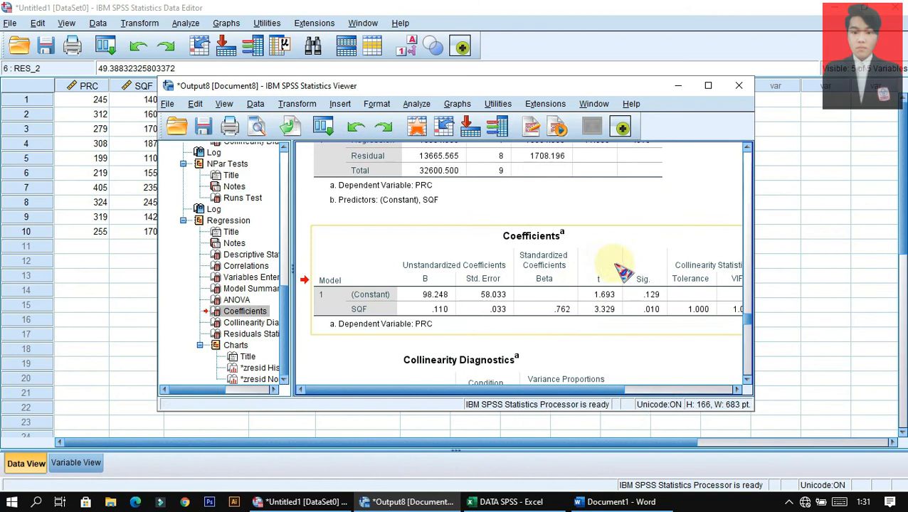
click(620, 501)
click(320, 259)
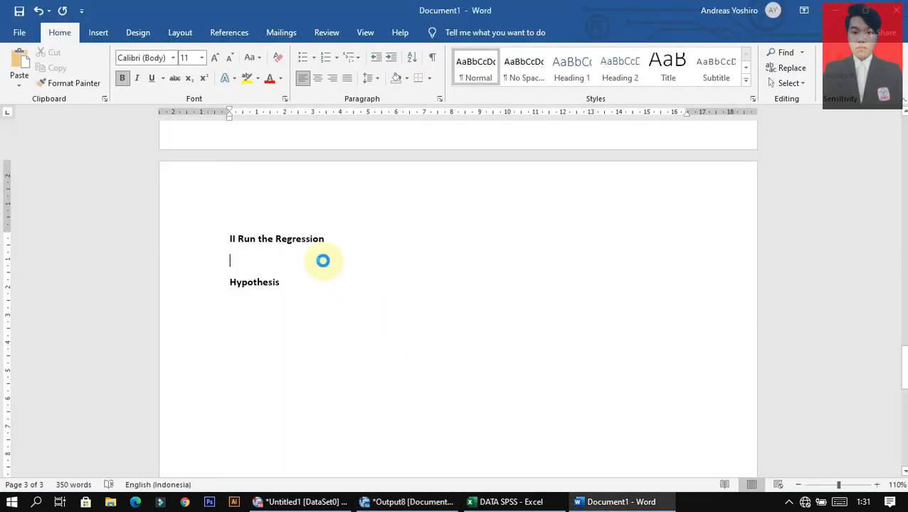
key(ctrl+v)
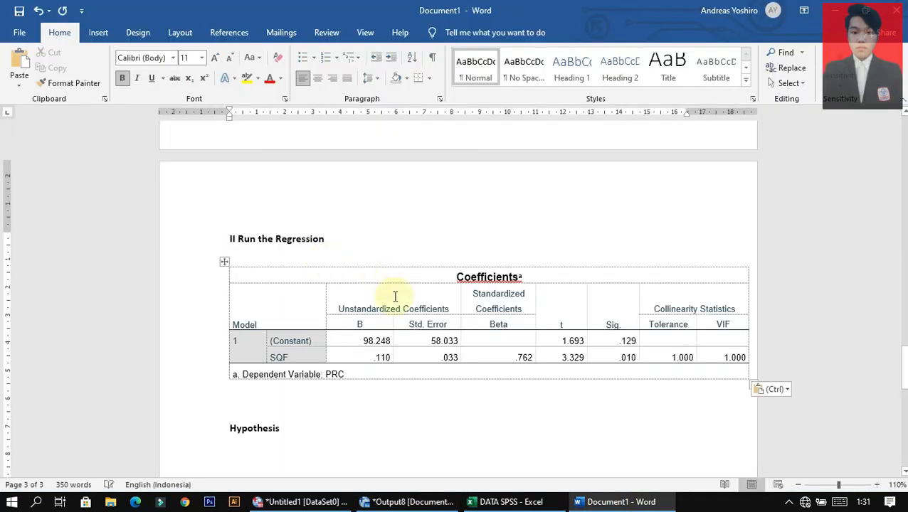
Write "Condition :" and "Significant if : Sig P-Value < than 0.05, then the independent variable is significant" below the Coefficients table.
click(332, 396)
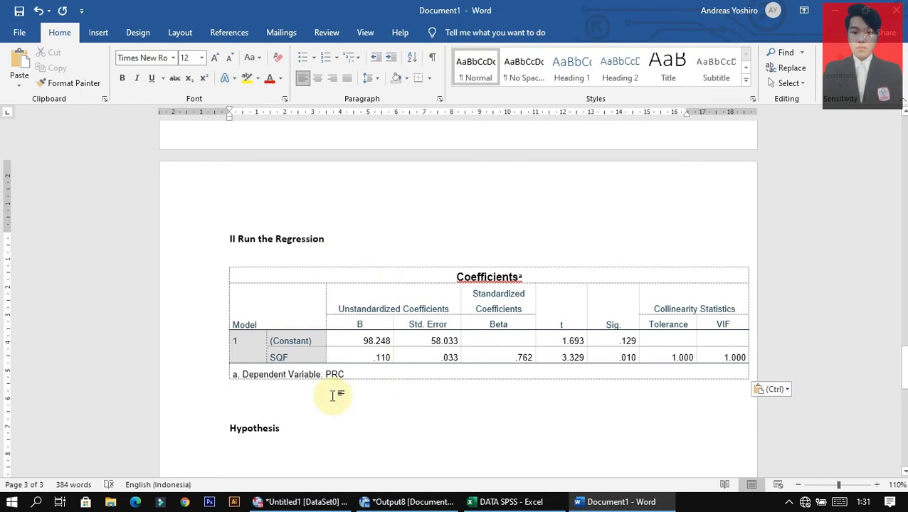
text(Con)
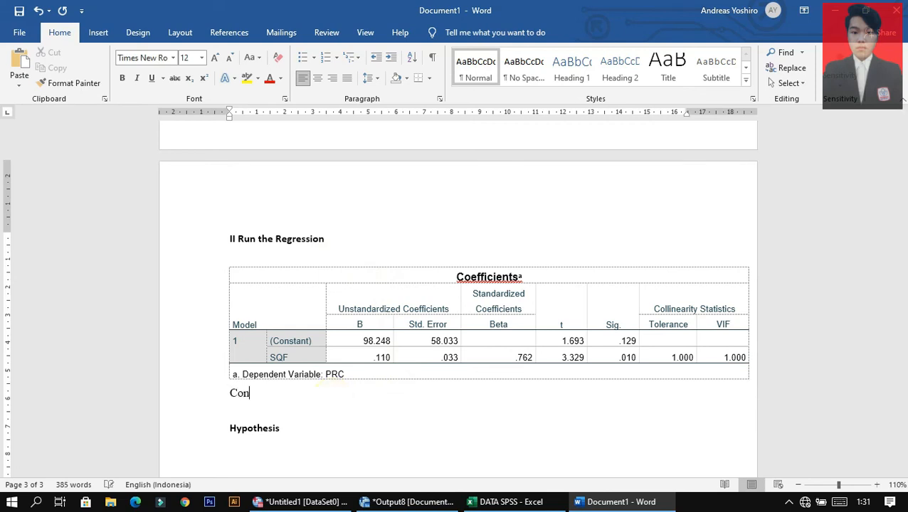
text(dition :)
key(Return)
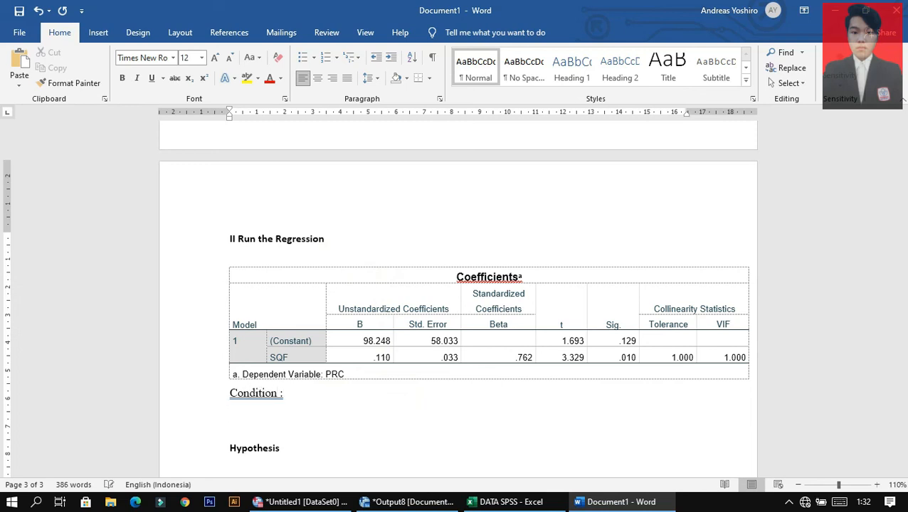
text(Significant if )
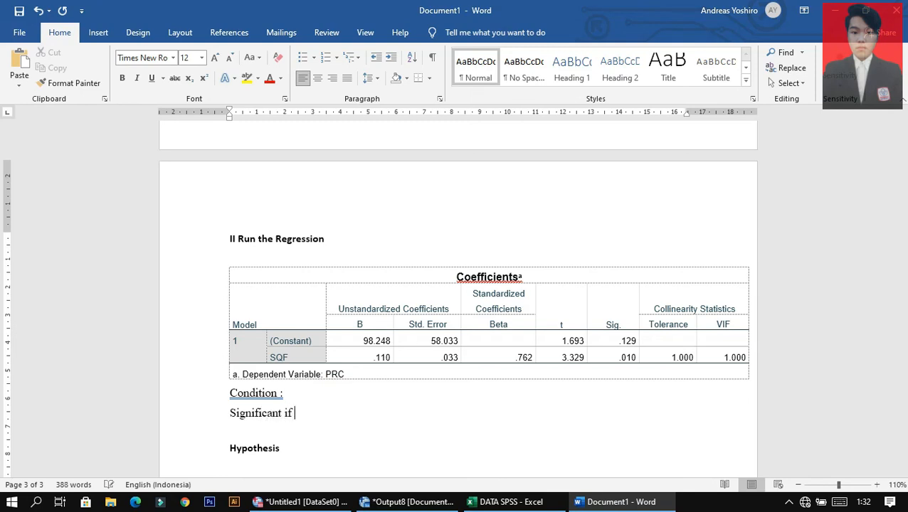
text(: Sig P-Value < than 005)
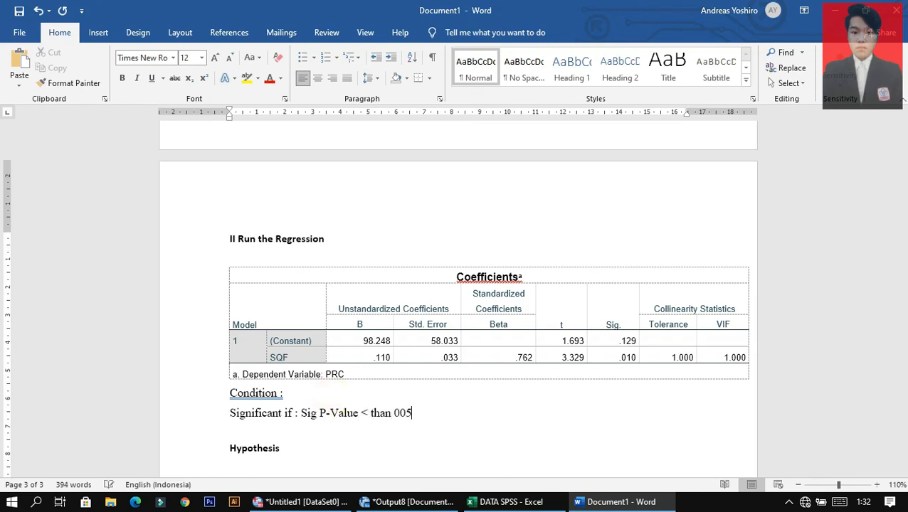
key(BackSpace)
key(BackSpace)
text(.05, then the ind)
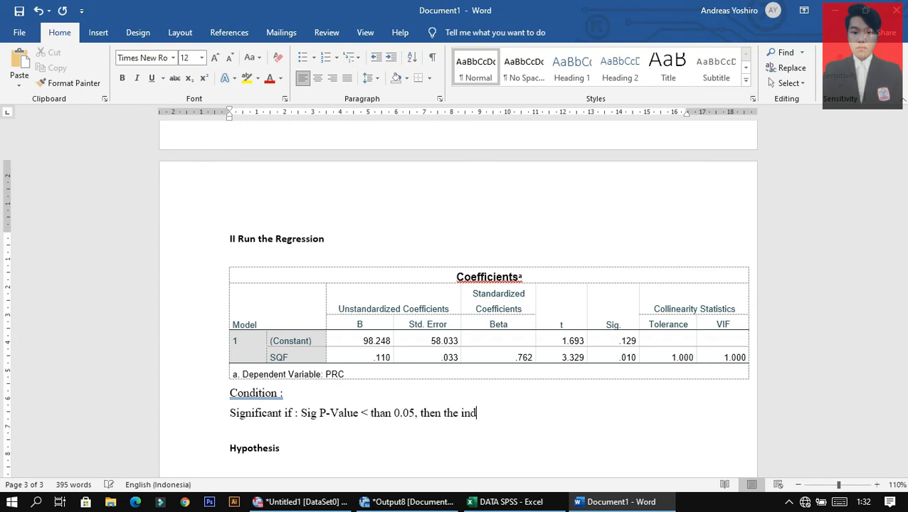
text(ependent variable )
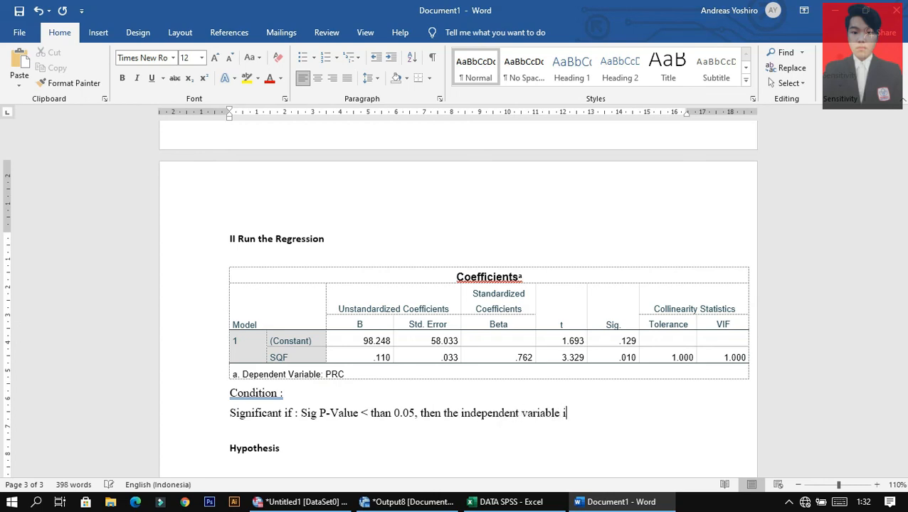
text(is significant)
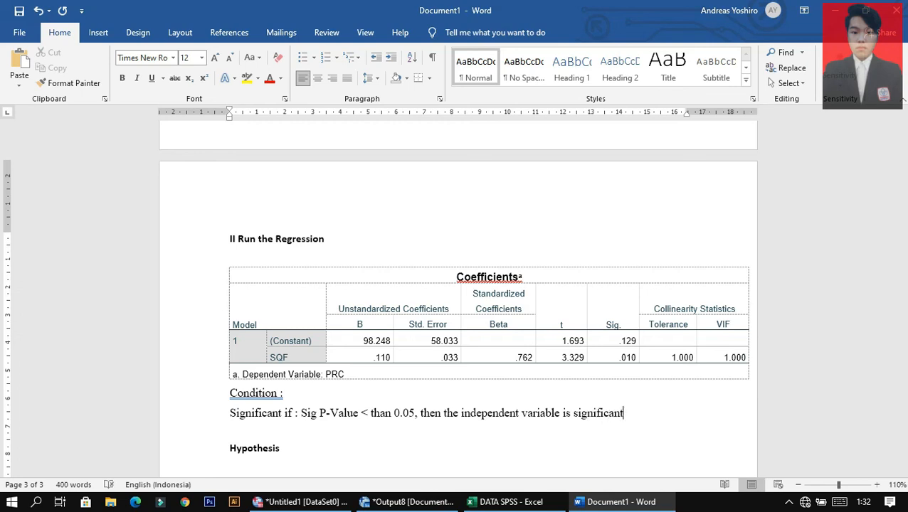
key(Return)
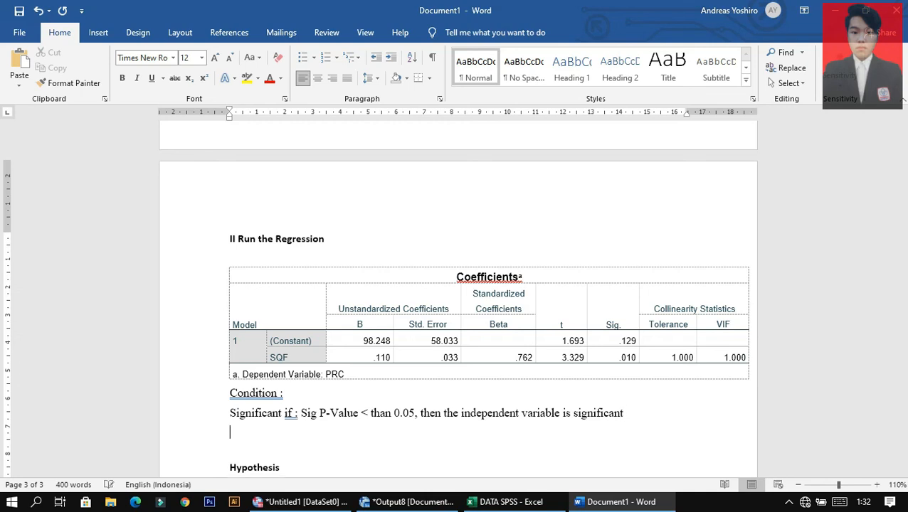
Highlight the SQF significance value in the Coefficients table in yellow.
scroll(471, 358, down, 3)
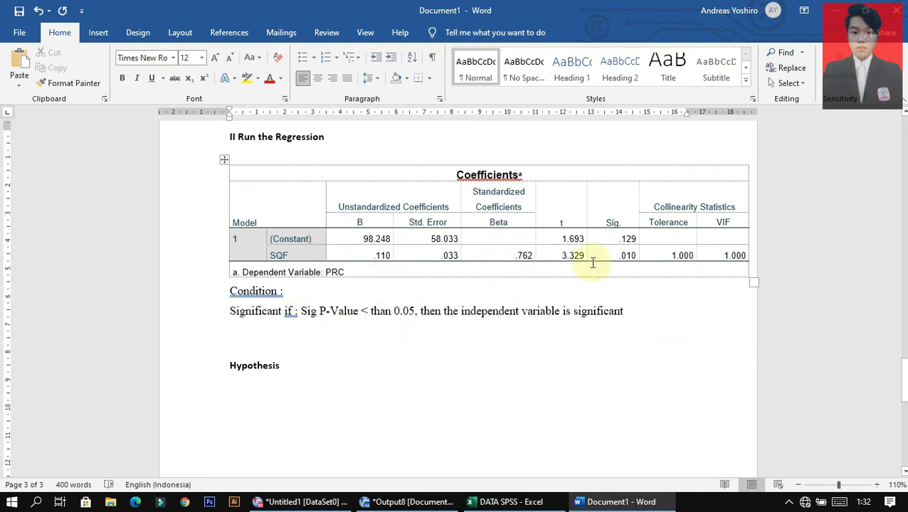
drag(618, 254, 636, 255)
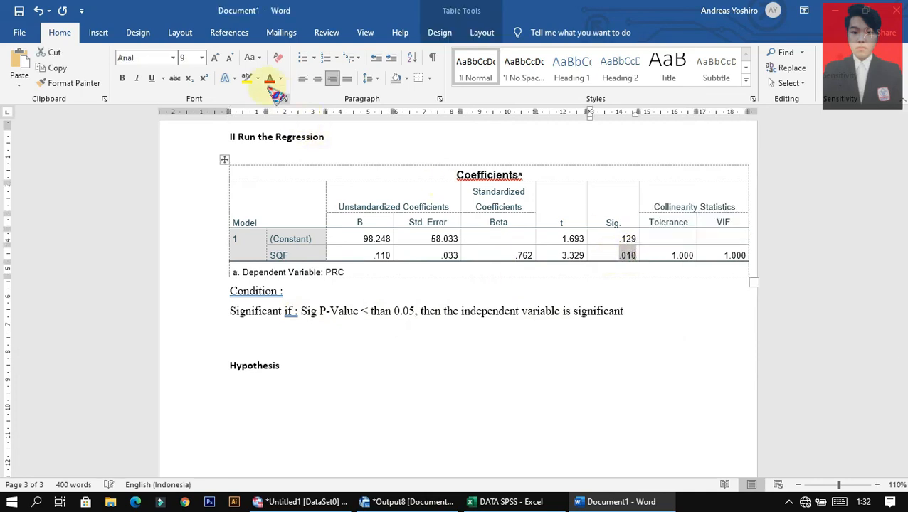
click(247, 77)
click(267, 342)
Write "Sig : 0.010 < 0.05, the independent variable is significant" below the significance condition.
click(273, 321)
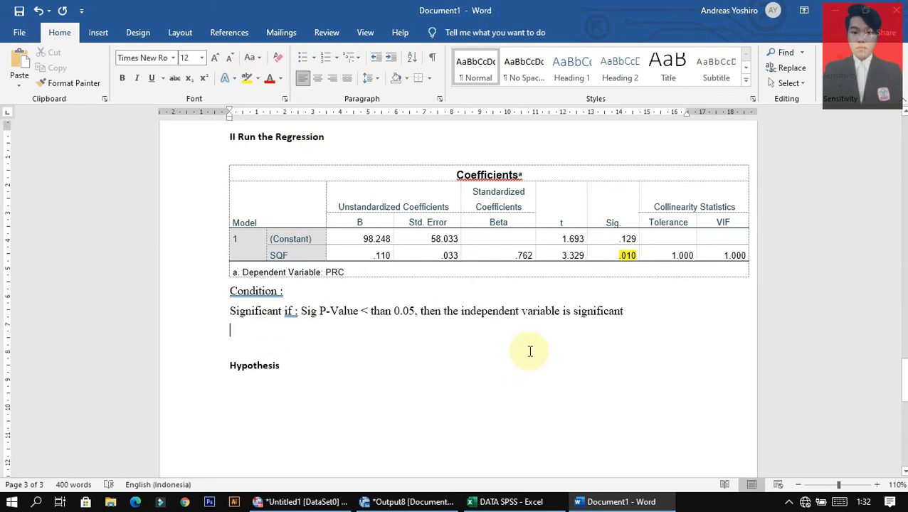
text(0)
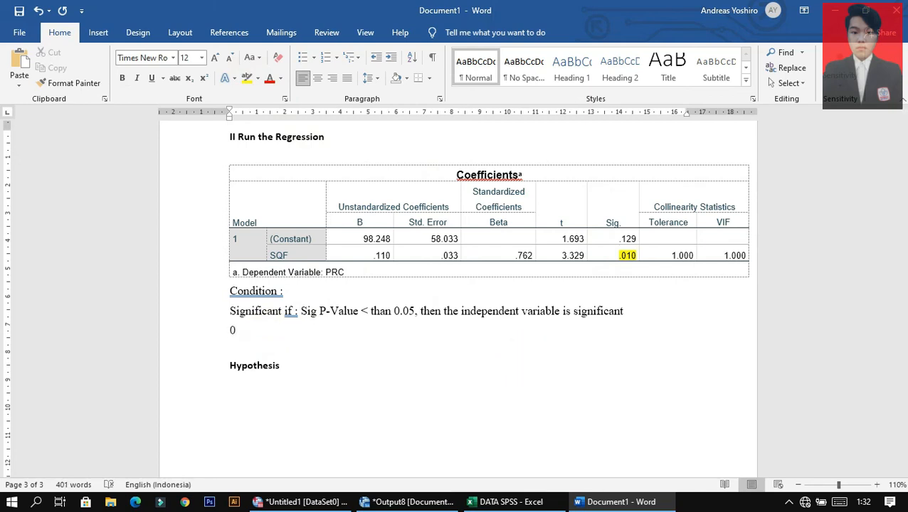
text(.010)
click(230, 330)
text(Sig :)
click(295, 330)
text(< 0.05 )
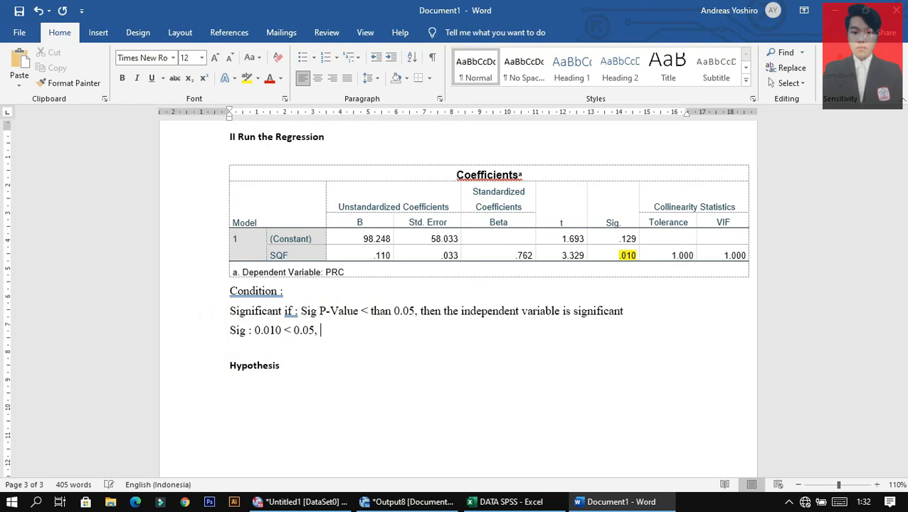
text(, the independent variable is significant)
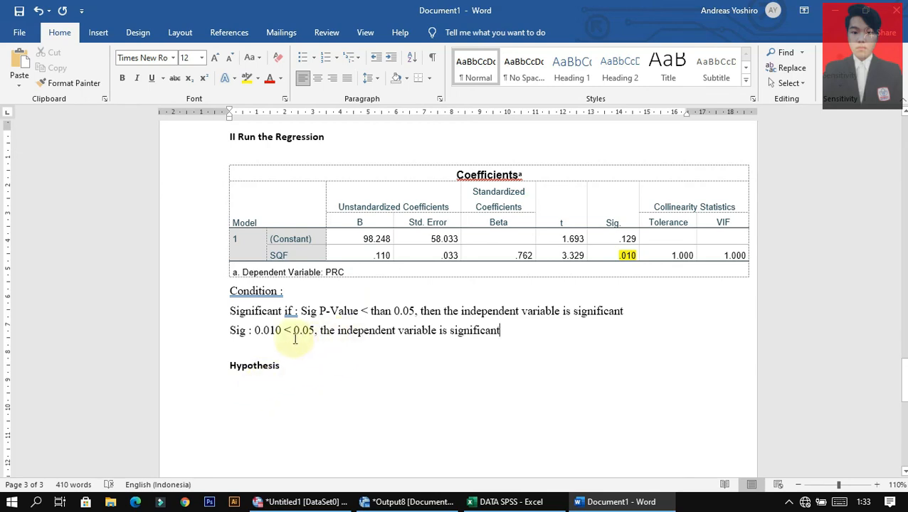
Write "POSITIVE IMPACT" in regular, non-bold text directly below the "Hypothesis" heading.
click(263, 378)
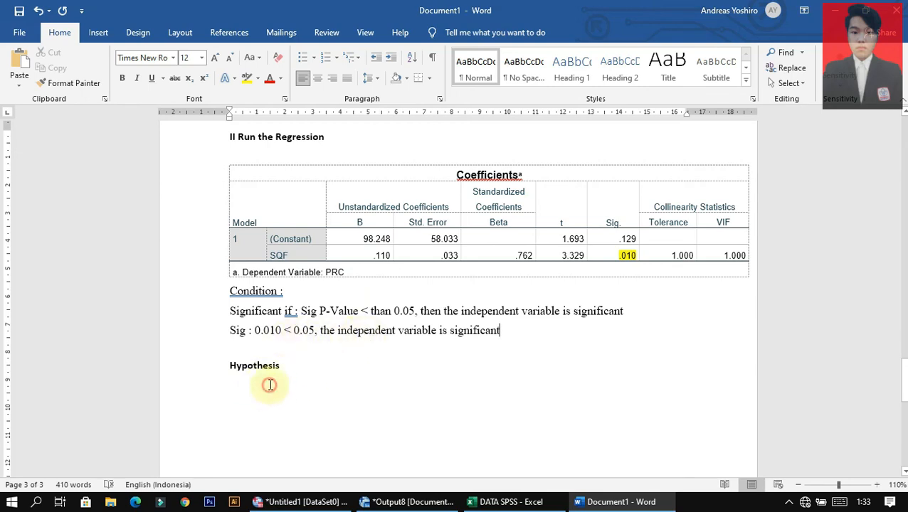
text(P)
text(OSIT)
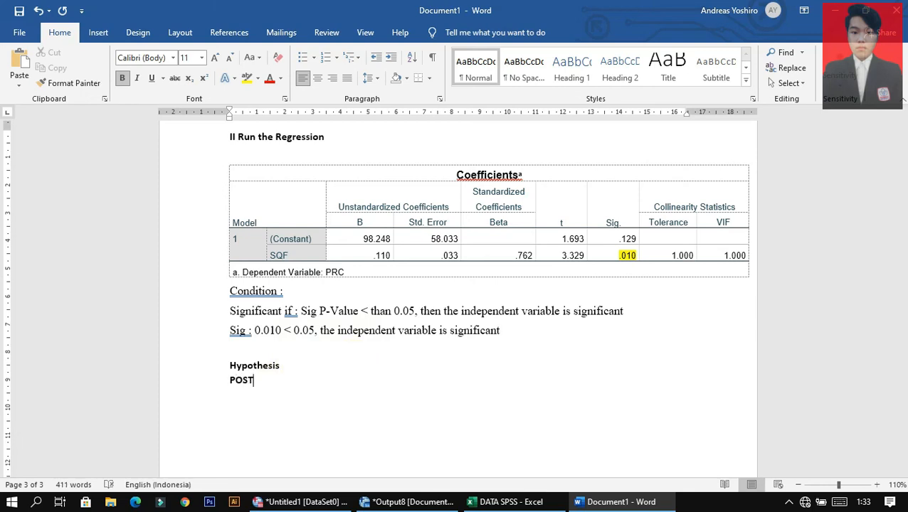
text(IVE IMPACT)
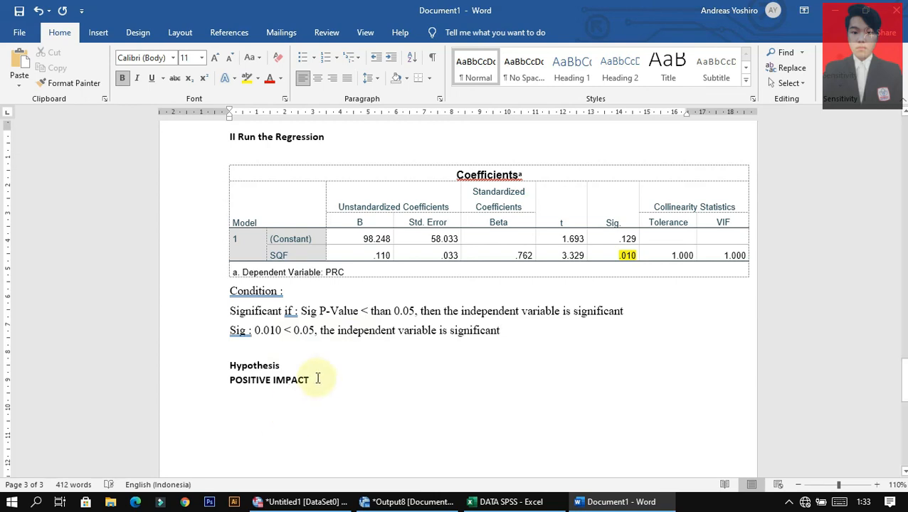
drag(316, 381, 203, 388)
key(ctrl+b)
click(345, 385)
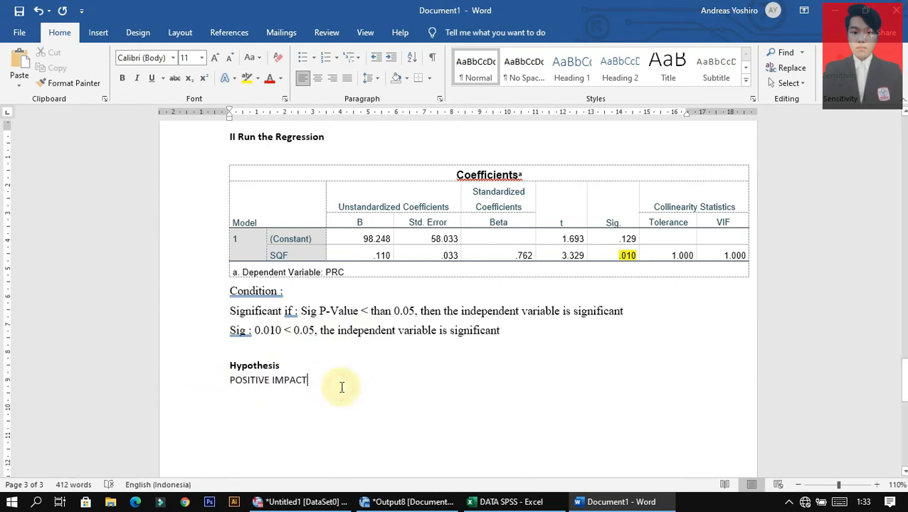
Start a new paragraph below "POSITIVE IMPACT" with "The SQF ( Square Feet) has positive impacts on house prices supported meaning".
key(Return)
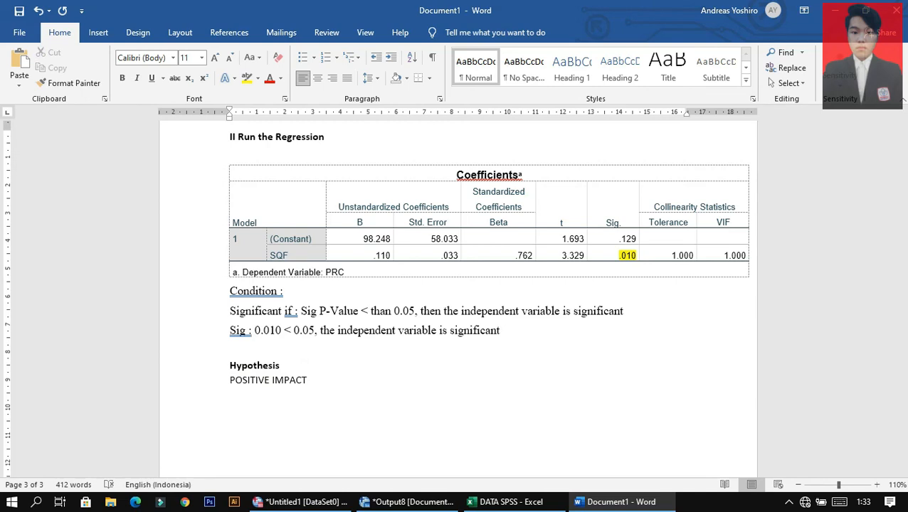
text(The SQF ( Square Feet)
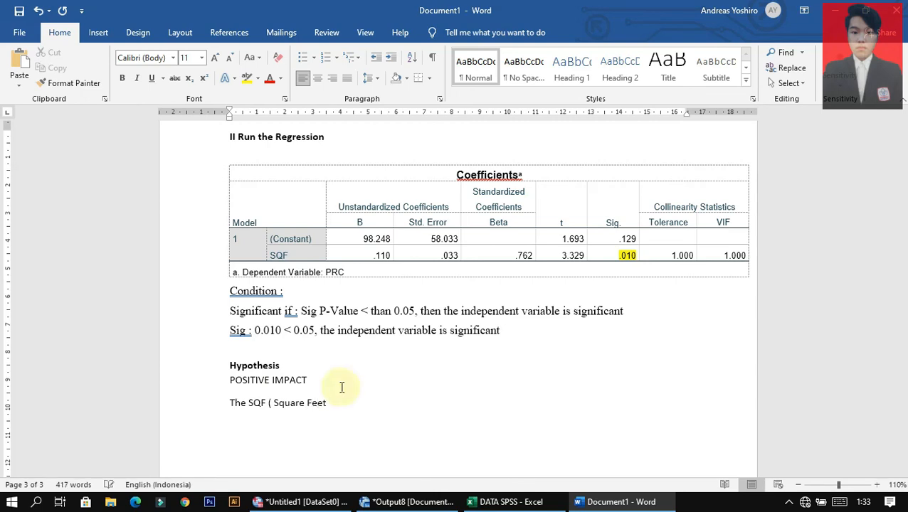
text() has positive impacts)
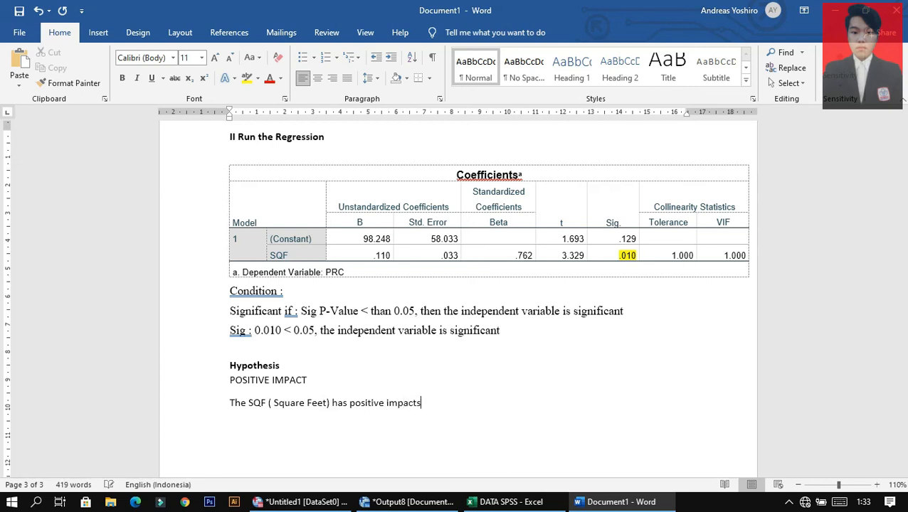
text( on)
text(house prices)
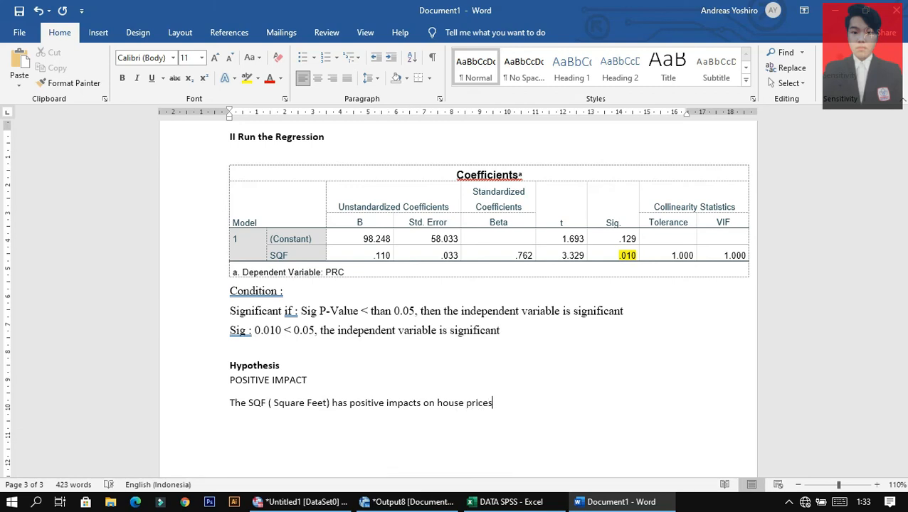
text( supported meaning)
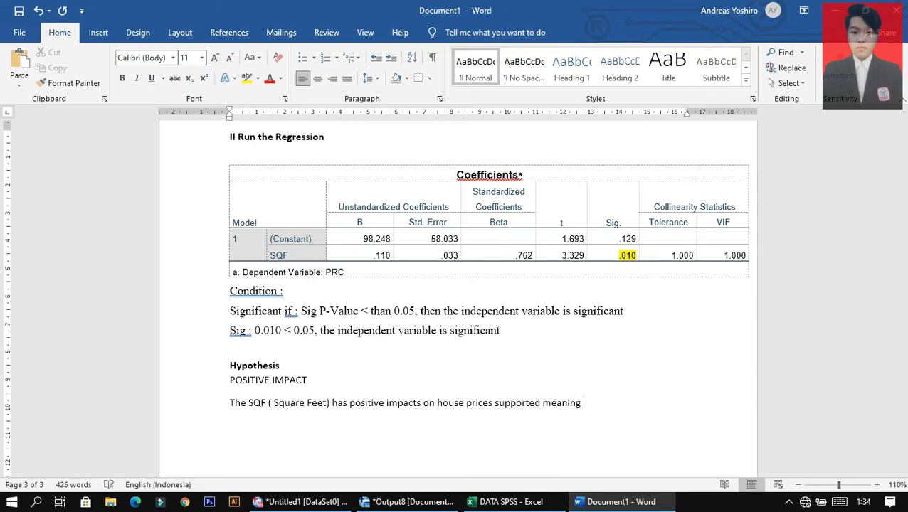
Continue the hypothesis sentence with "that the Square Feet is Large/bigger is more expensive".
text( th)
text(at)
text( the s)
text(u)
text(urface)
key(BackSpace)
key(BackSpace)
key(BackSpace)
key(BackSpace)
key(BackSpace)
key(BackSpace)
key(BackSpace)
text(Square fee)
key(BackSpace)
key(BackSpace)
key(BackSpace)
key(BackSpace)
text(Feet)
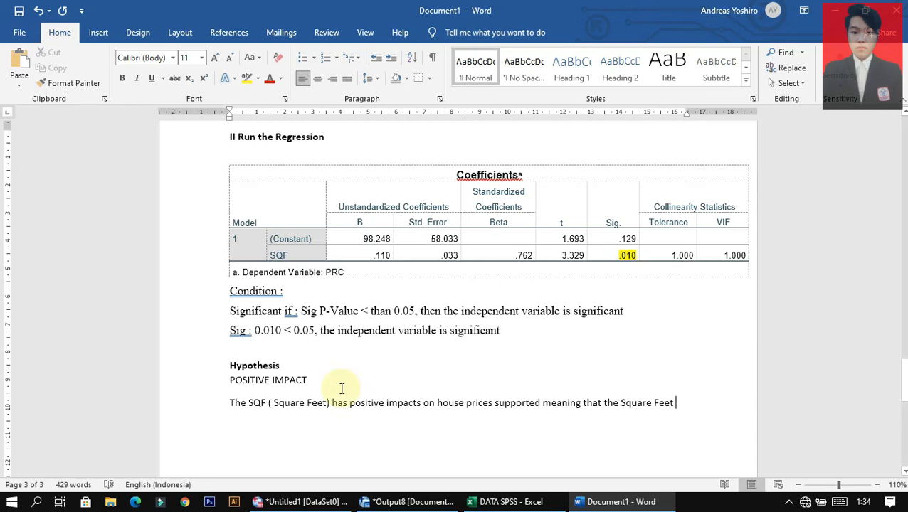
text(is Larg)
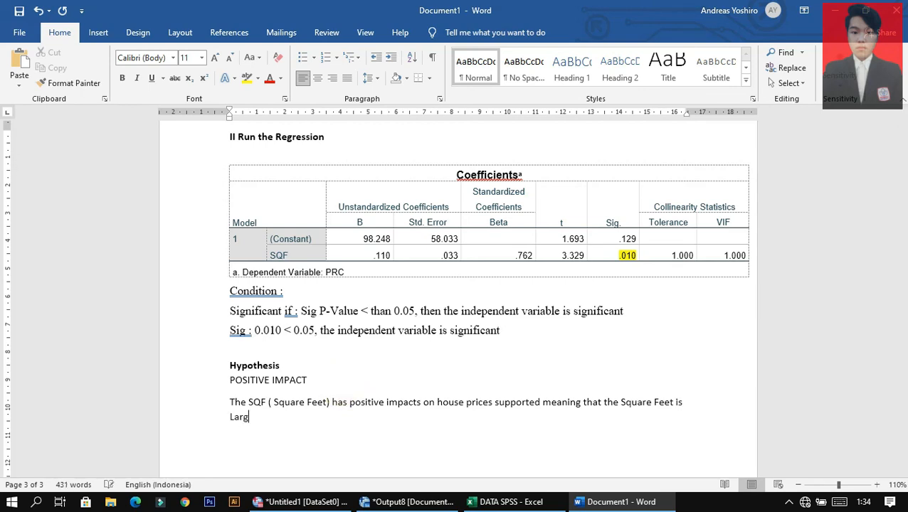
text(e/bii)
key(BackSpace)
text(gger is more expensive)
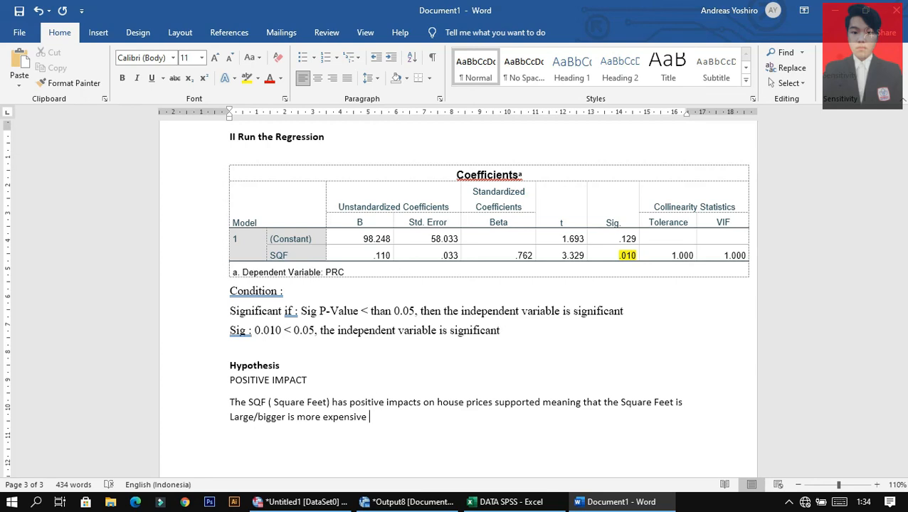
Insert "making" before "more expensive" and end the hypothesis sentence with "the house price.".
click(295, 418)
text(making)
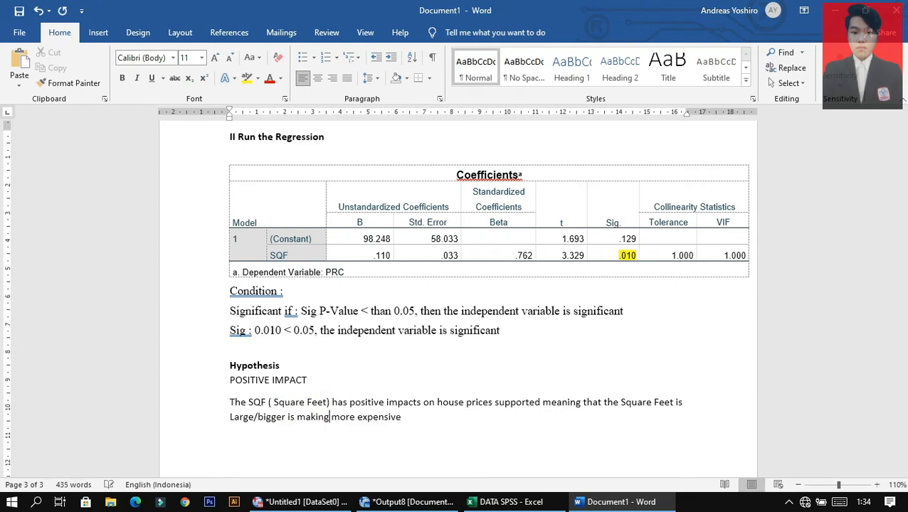
click(419, 421)
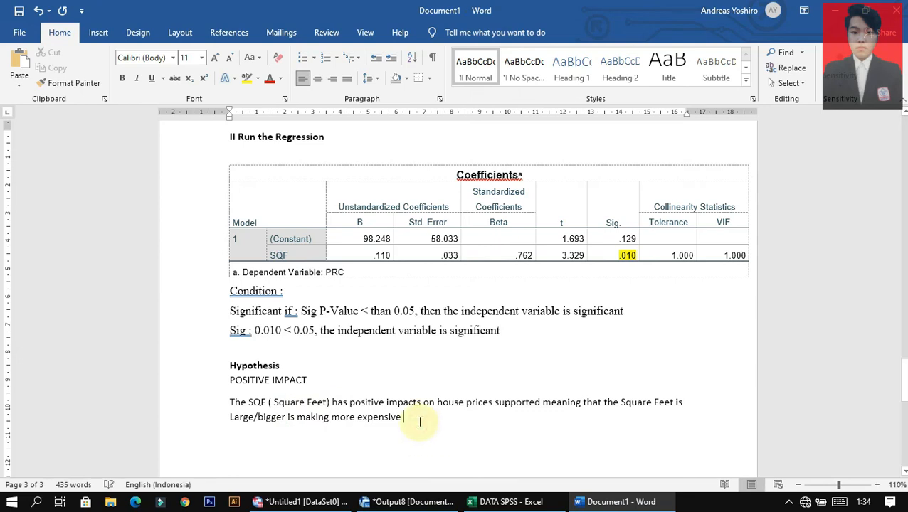
text(th)
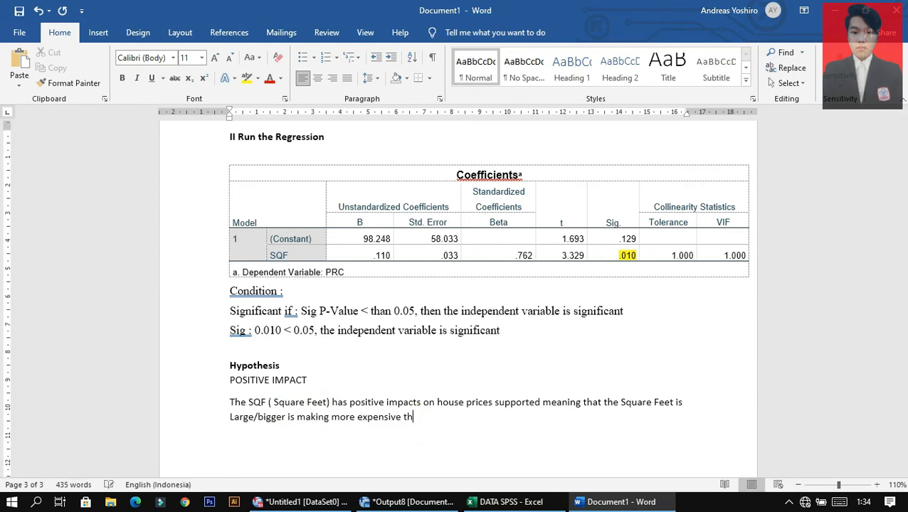
text(e house price.)
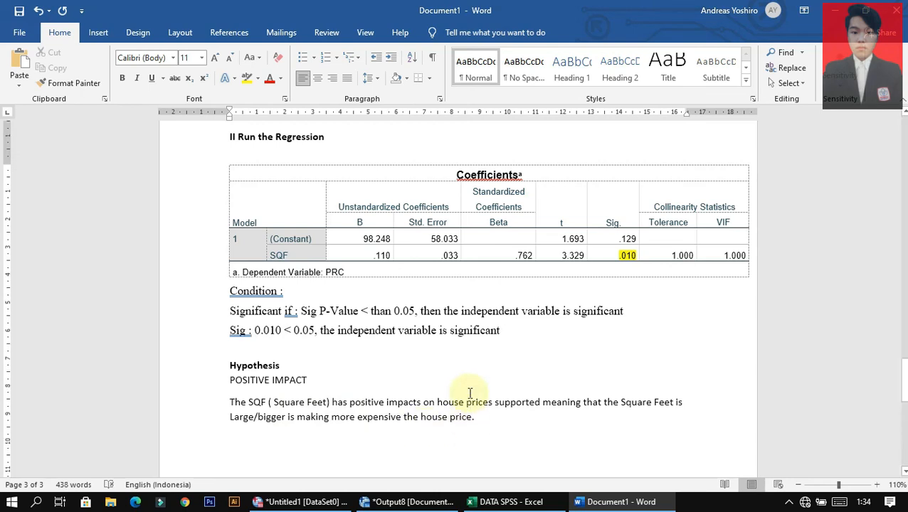
Review the Word report back to its beginning, along with the SPSS dataset, the regression output and the Excel source data.
scroll(469, 394, up, 20)
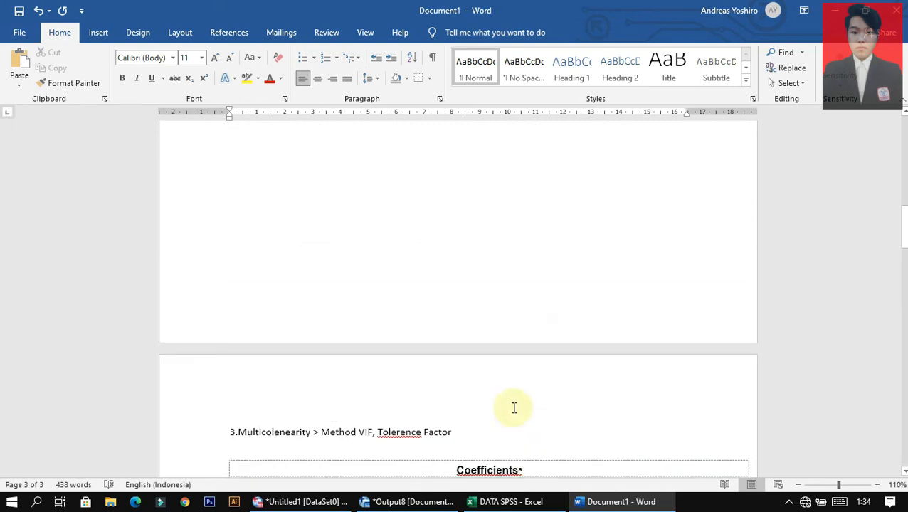
scroll(513, 408, up, 20)
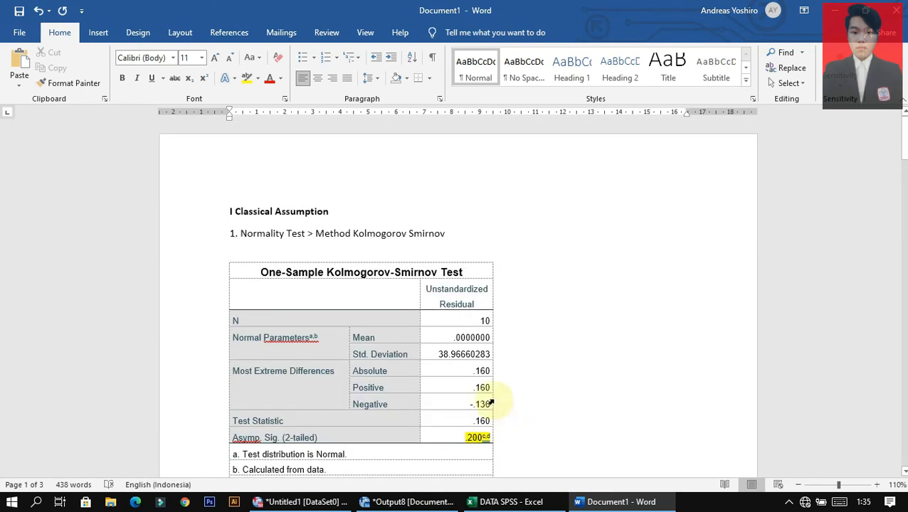
click(349, 501)
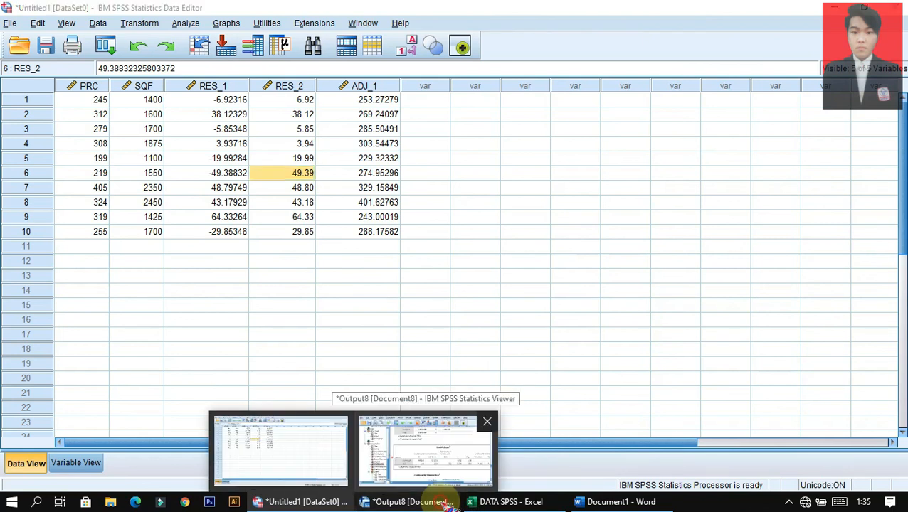
click(427, 447)
click(530, 499)
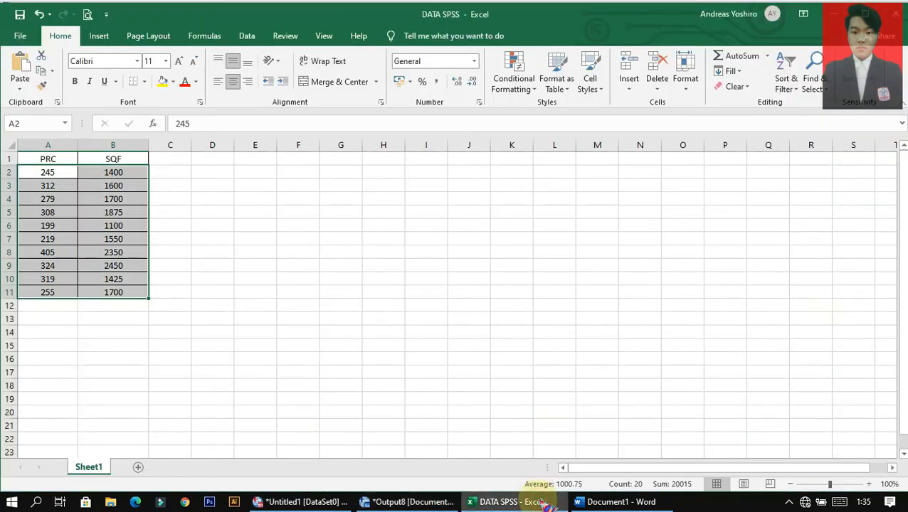
click(406, 501)
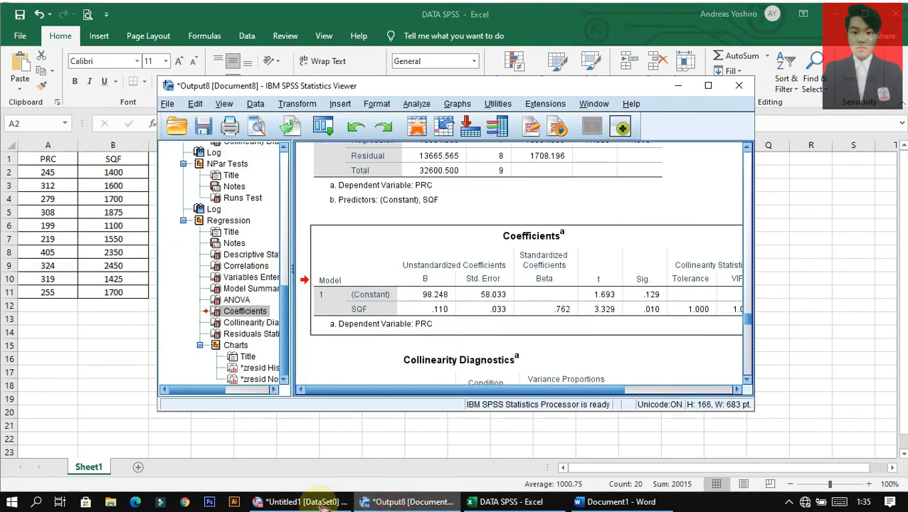
click(321, 502)
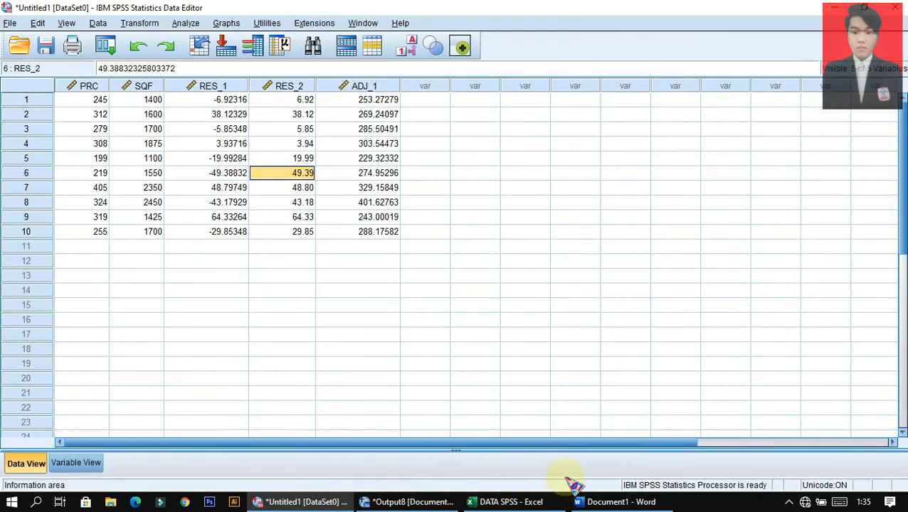
click(406, 501)
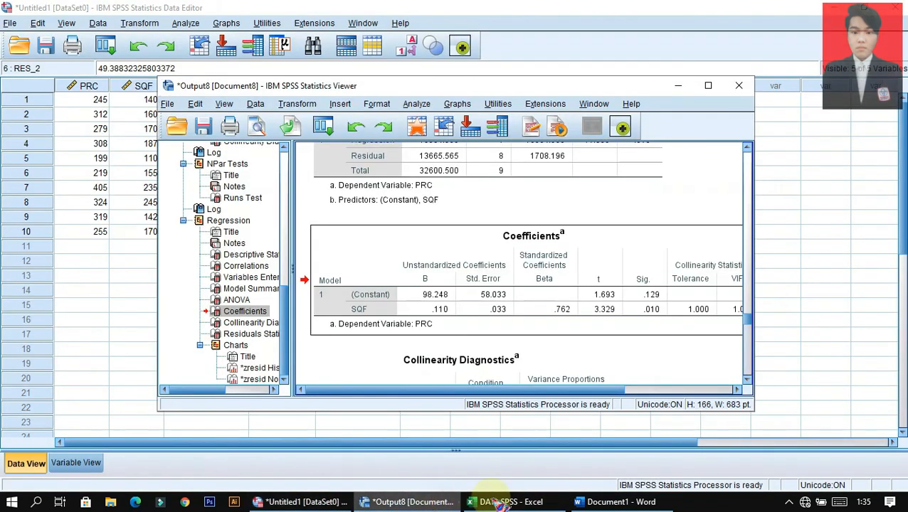
click(549, 505)
click(587, 502)
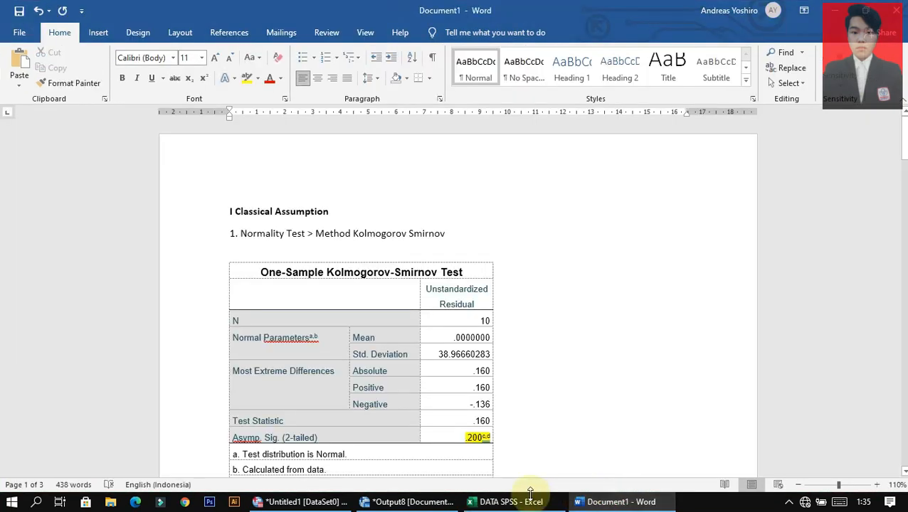
click(508, 505)
click(435, 505)
click(326, 505)
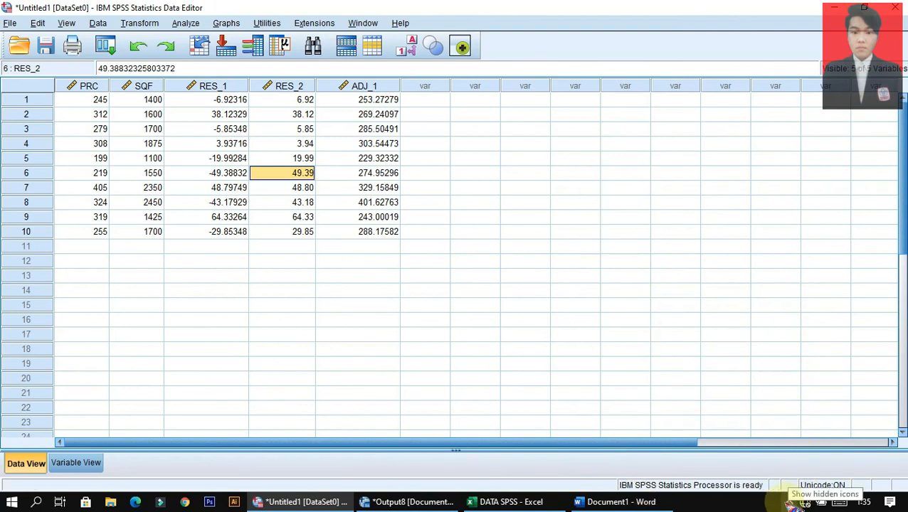
click(789, 502)
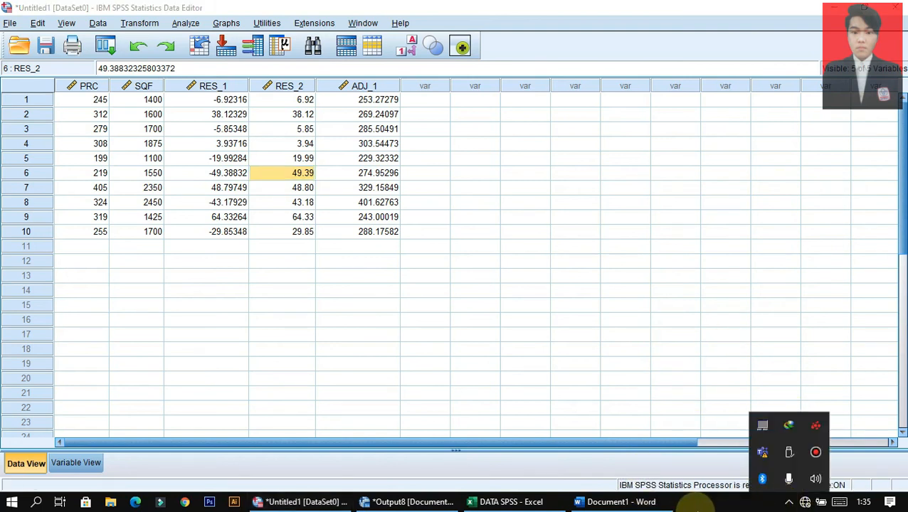